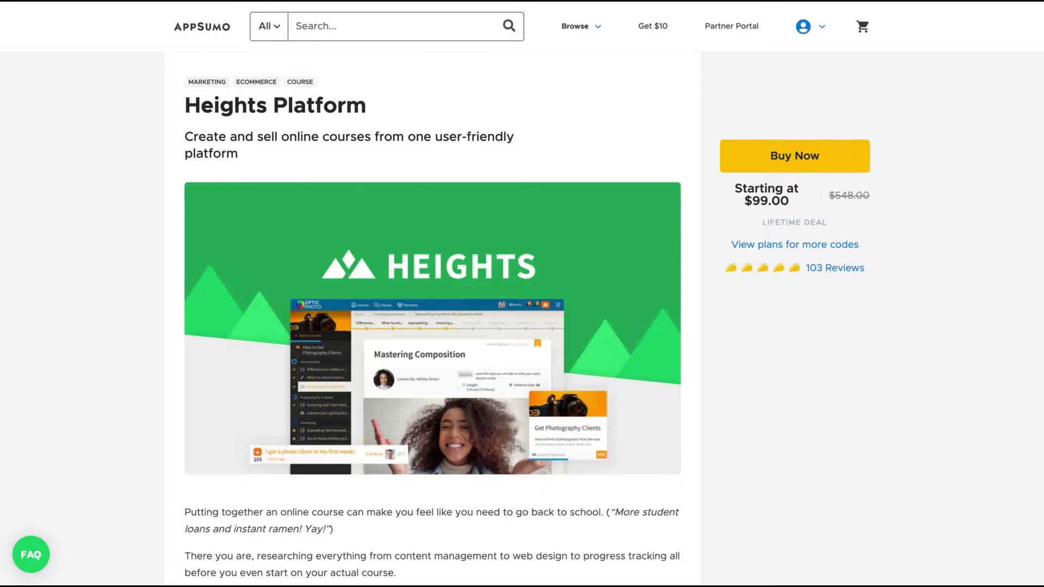
Read through the Heights Platform deal description, from the TL;DR summary down to Plans and Features
scroll(687, 354, down, 10)
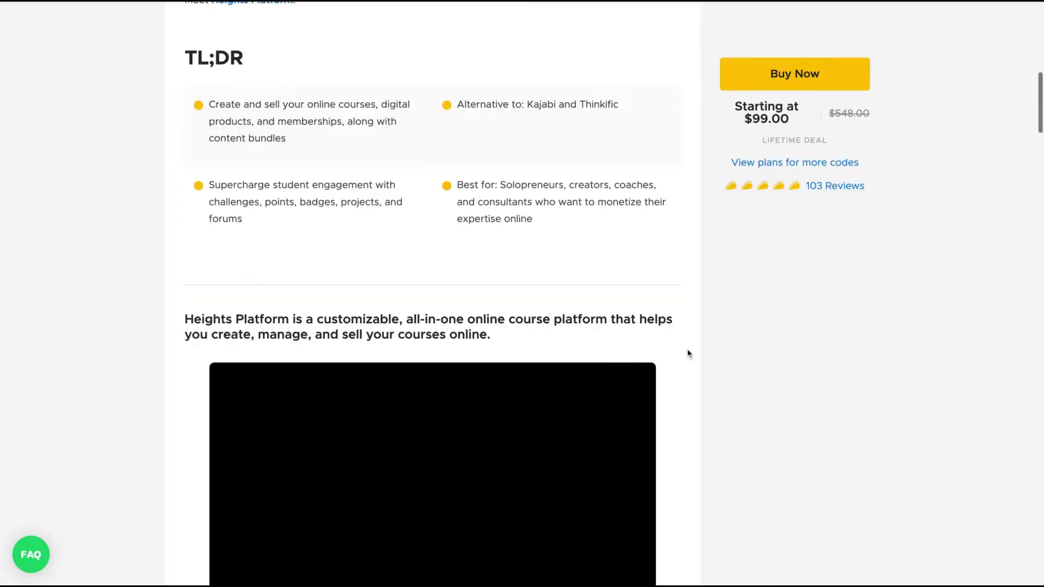
scroll(687, 354, up, 2)
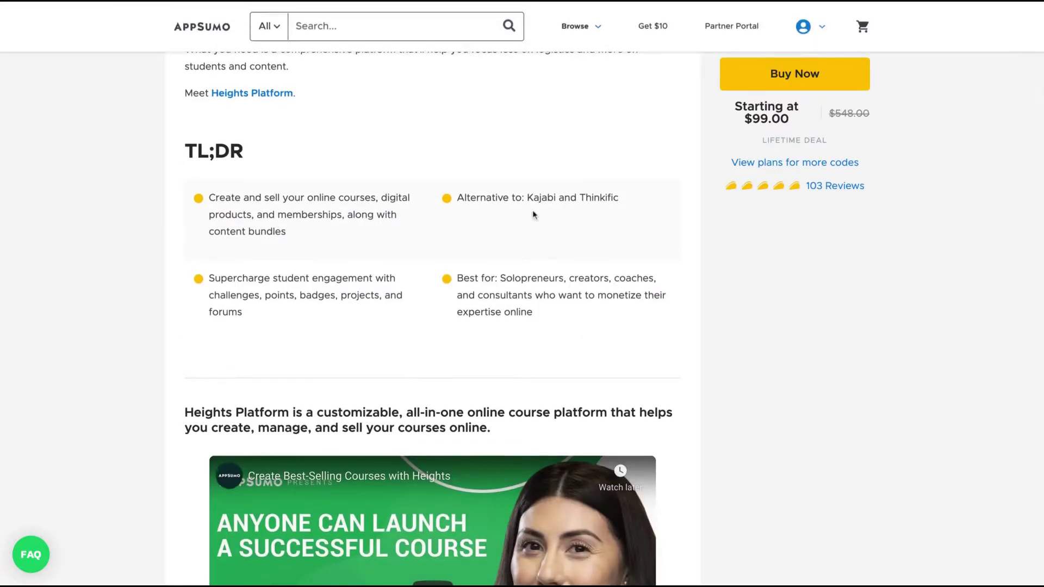
scroll(674, 299, down, 2)
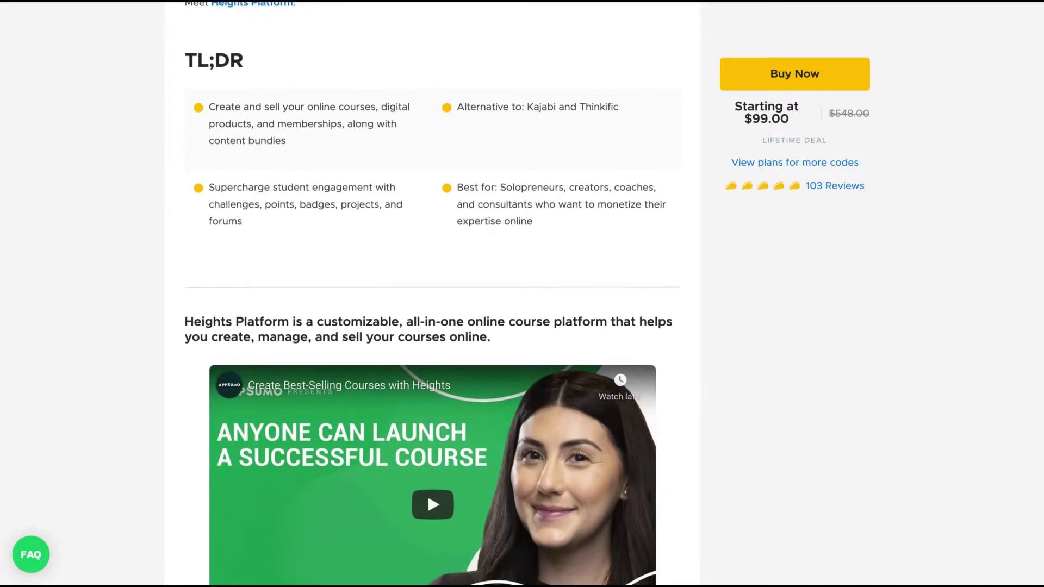
scroll(674, 299, down, 10)
scroll(431, 293, down, 10)
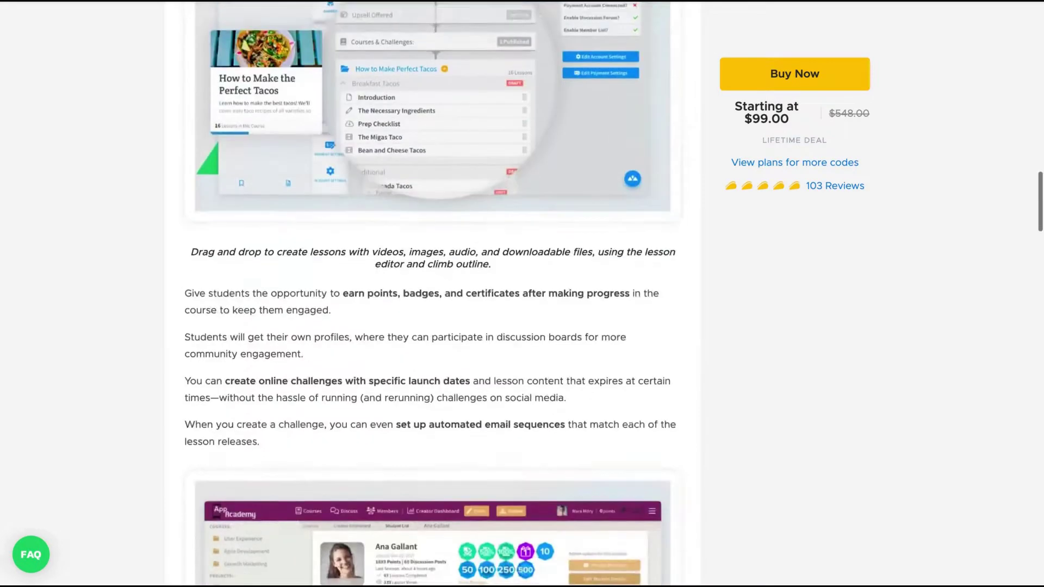
scroll(430, 294, down, 2)
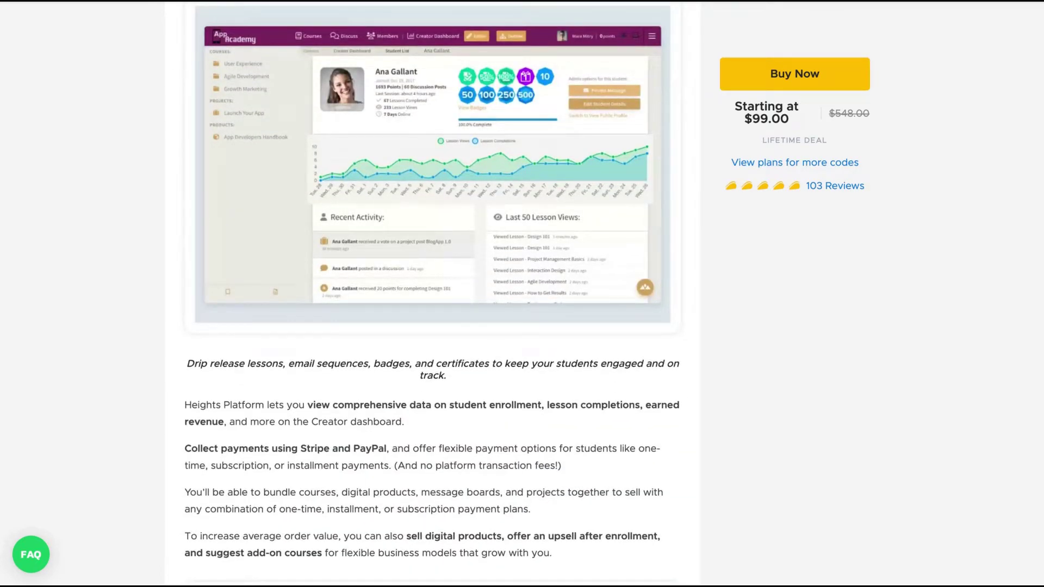
scroll(431, 293, down, 20)
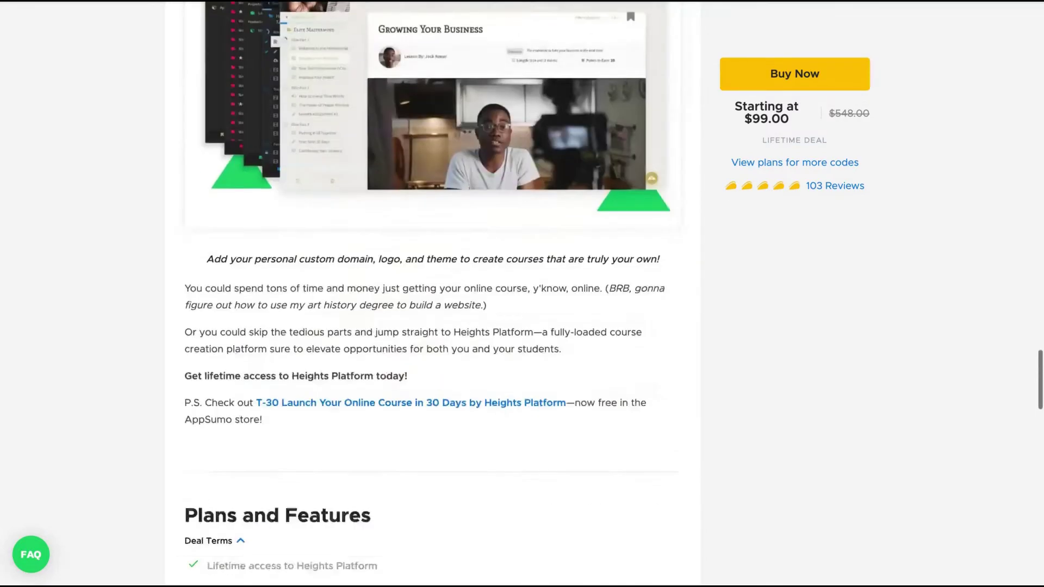
scroll(431, 294, down, 6)
scroll(430, 294, down, 2)
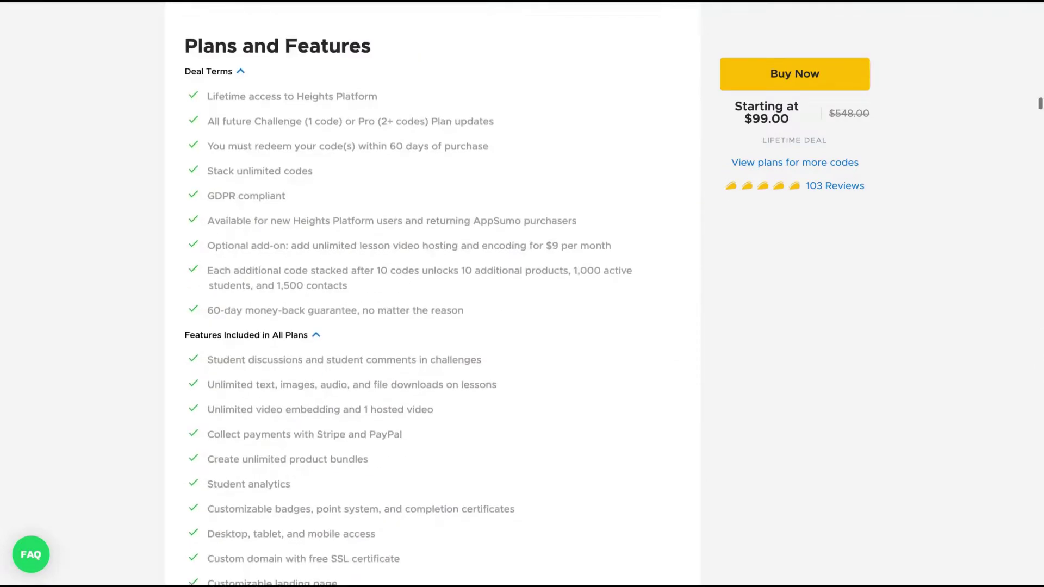
Review the deal terms, highlighting the Pro plan updates wording and the phrase about returning AppSumo purchasers
scroll(430, 293, up, 1)
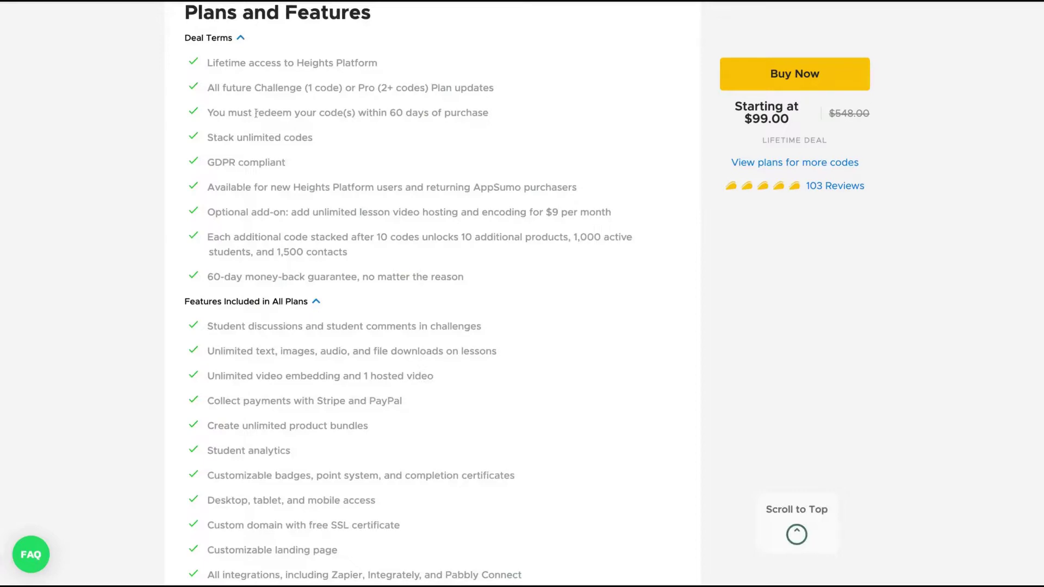
drag(246, 88, 273, 88)
drag(358, 87, 467, 87)
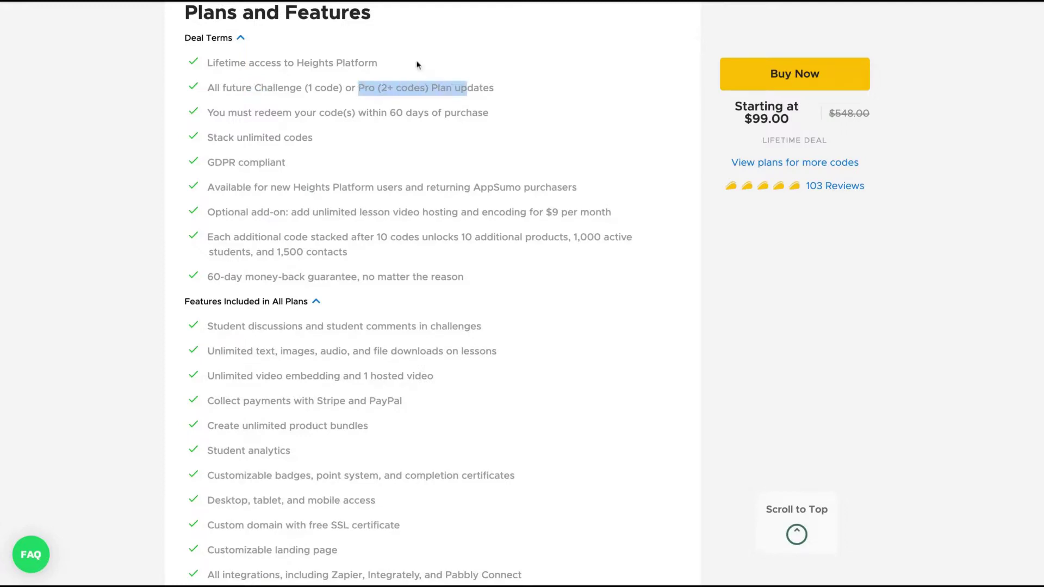
scroll(450, 238, down, 1)
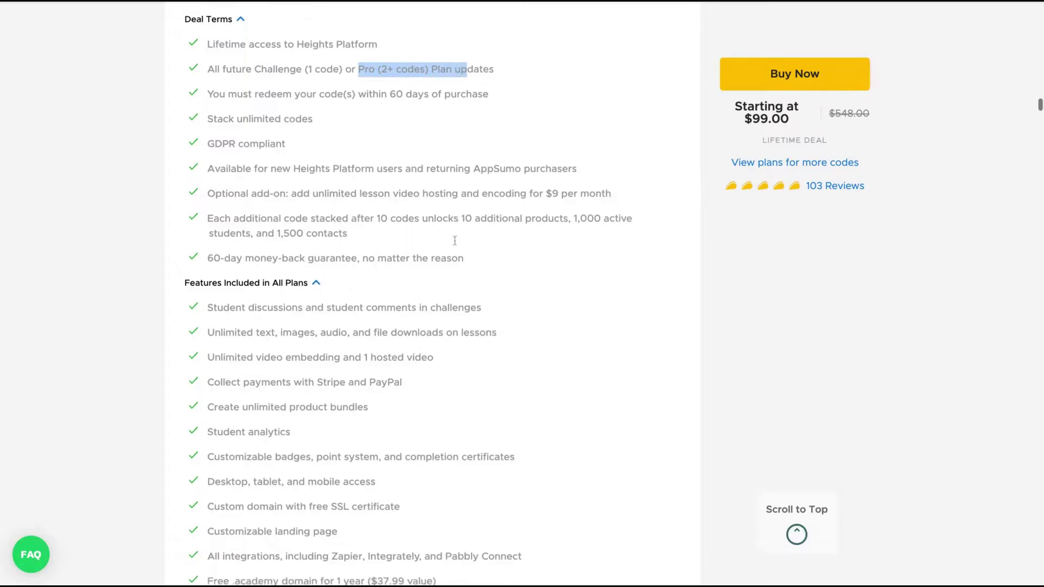
drag(274, 144, 577, 144)
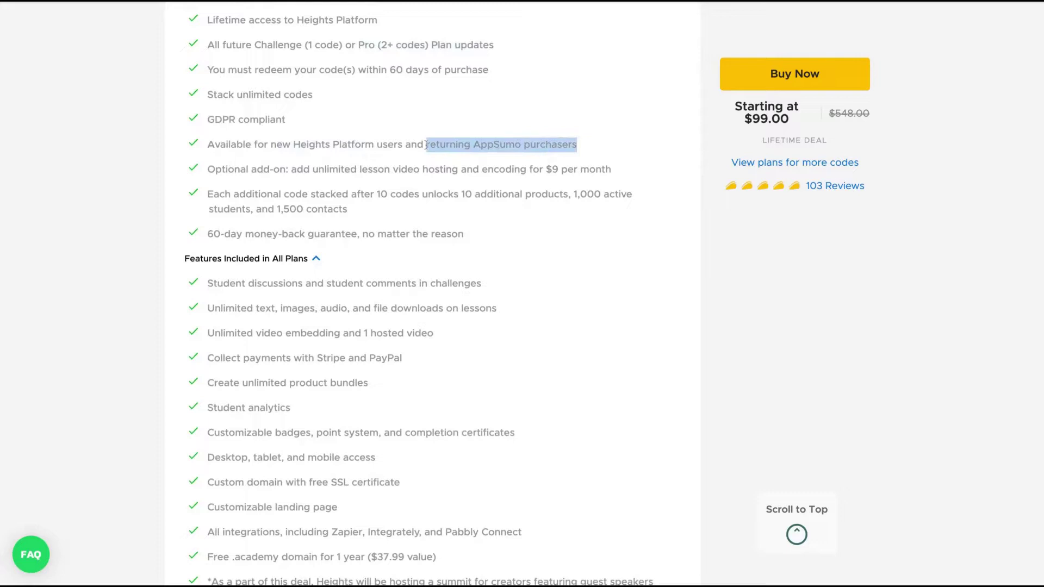
click(456, 126)
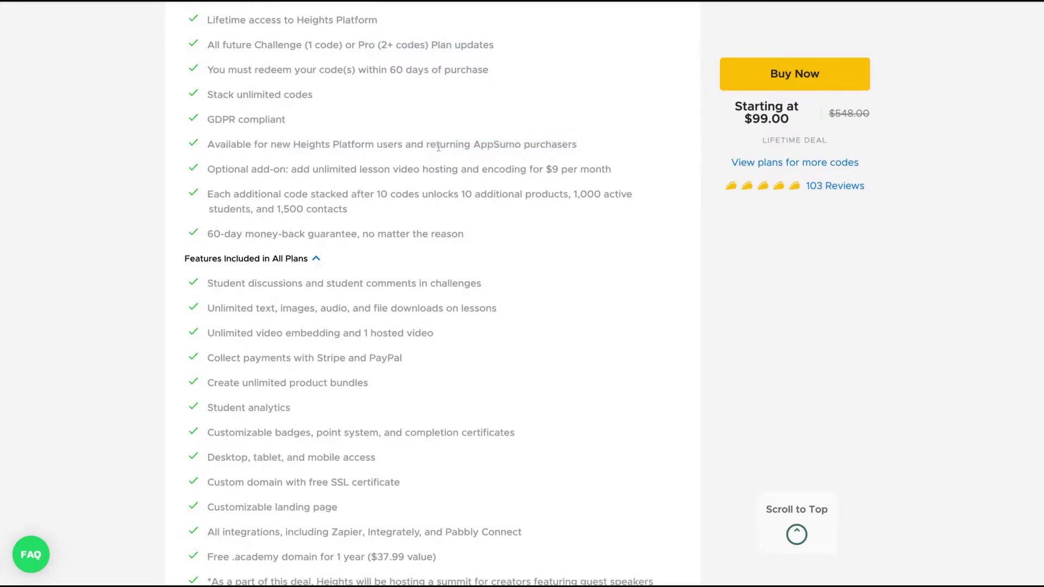
drag(426, 145, 562, 145)
scroll(487, 169, down, 1)
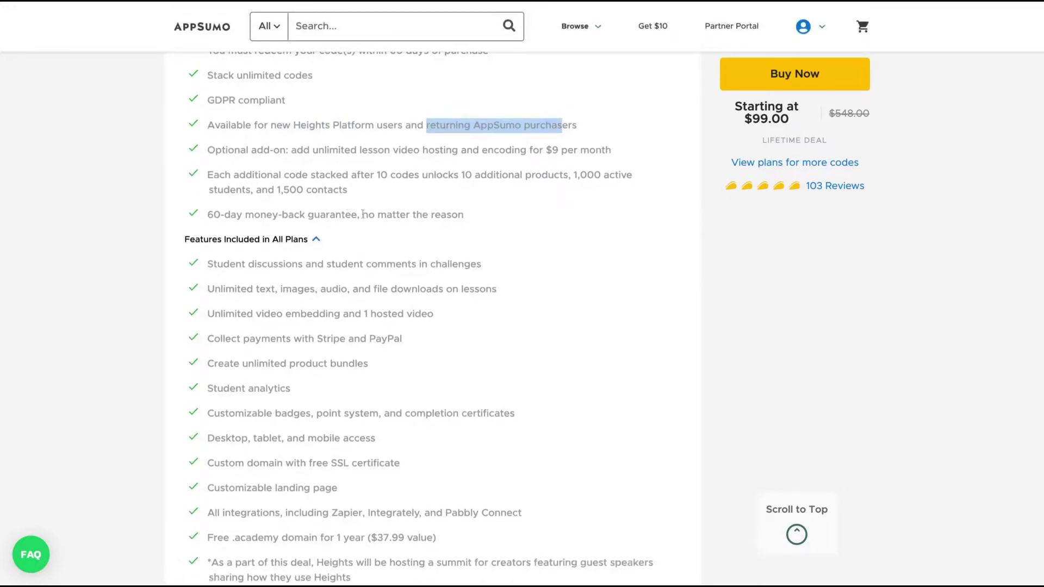
Examine the deal term on stacking codes beyond 10, highlighting its active student and contact allowances
drag(215, 177, 348, 190)
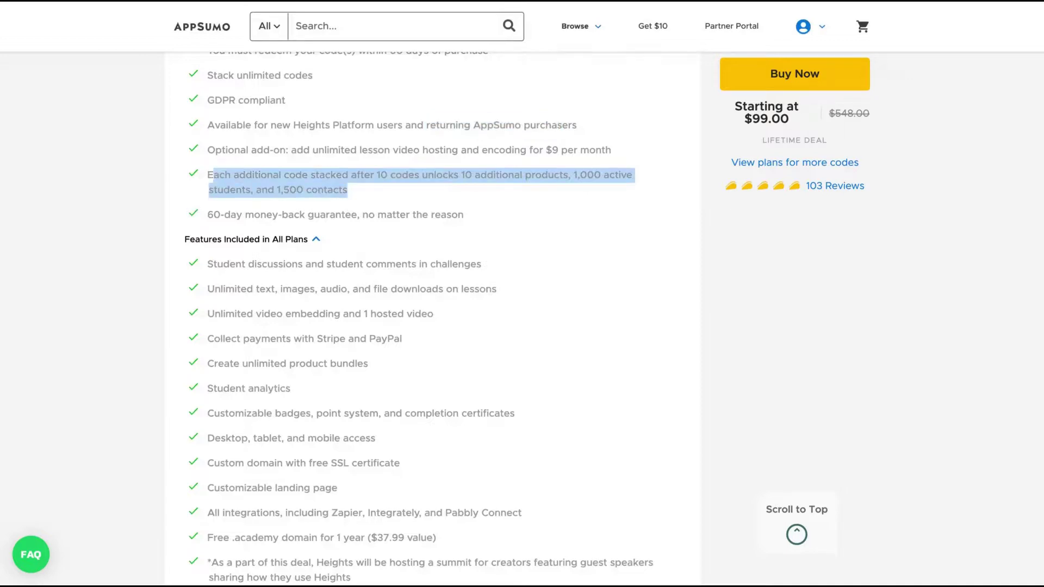
click(380, 191)
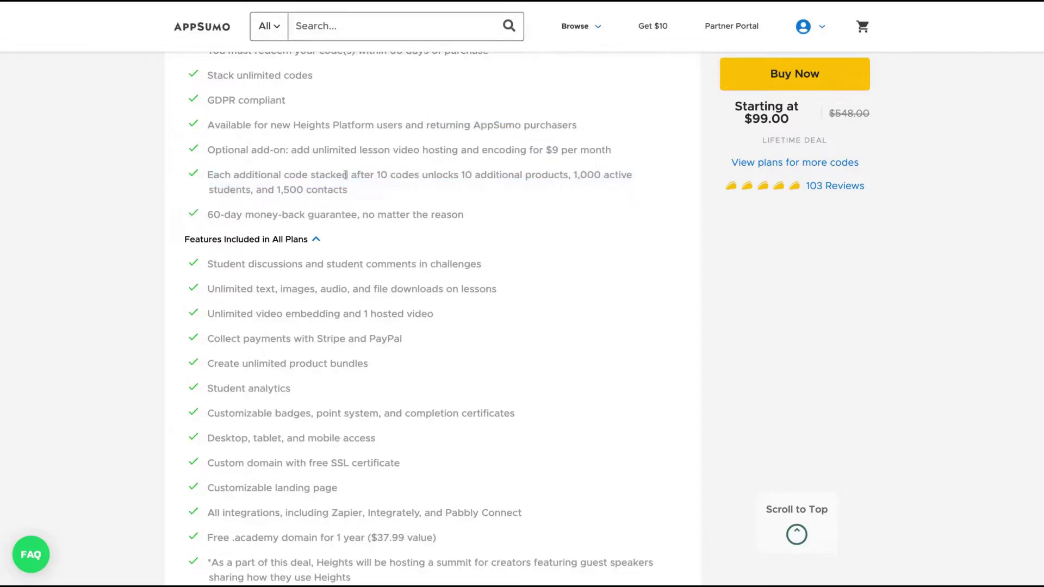
shift+click(573, 174)
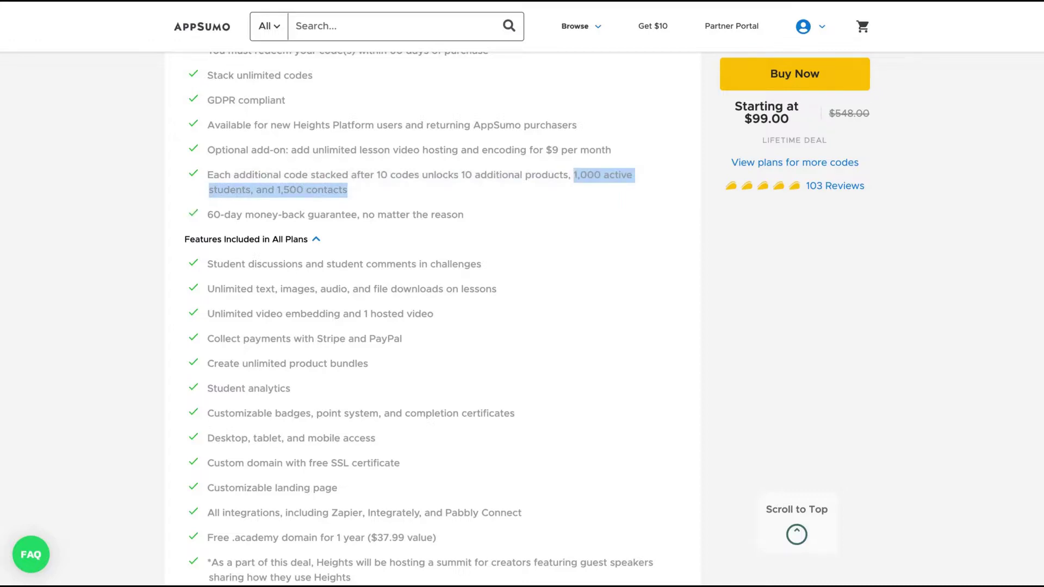
scroll(536, 252, up, 3)
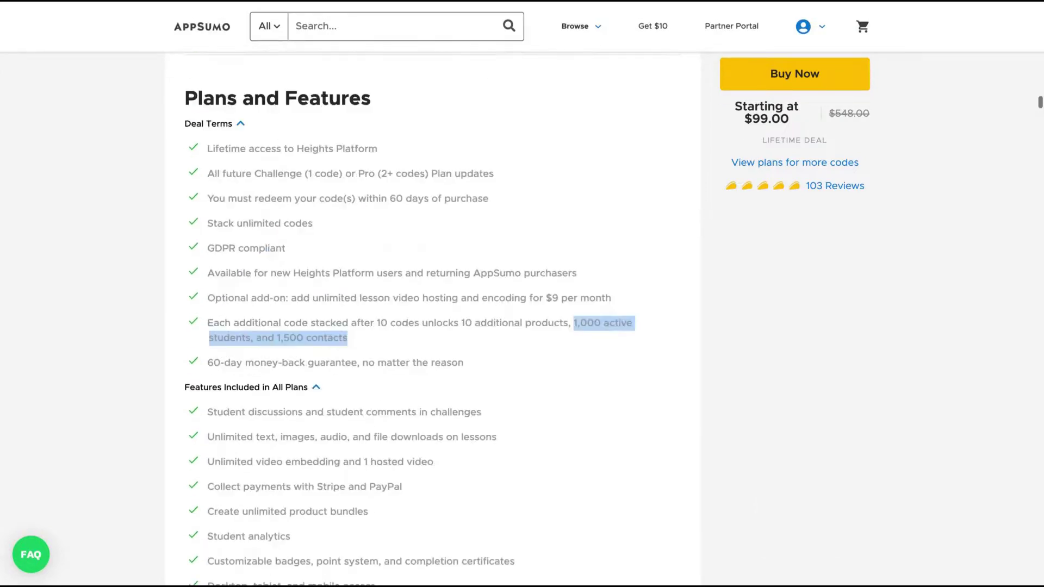
scroll(602, 220, down, 2)
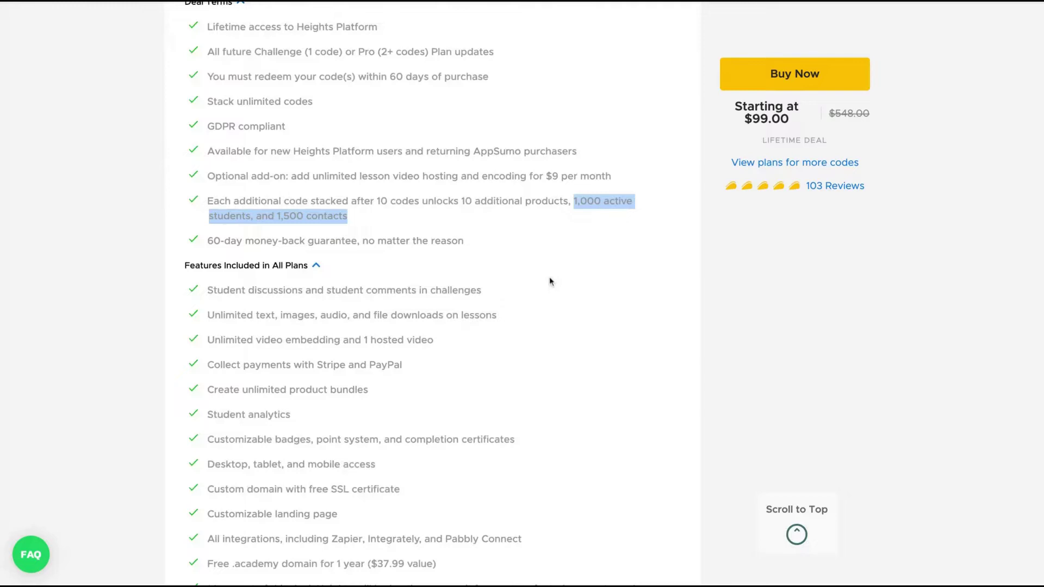
Review the features included in all plans, highlighting the Stripe and PayPal payment options
scroll(536, 300, down, 3)
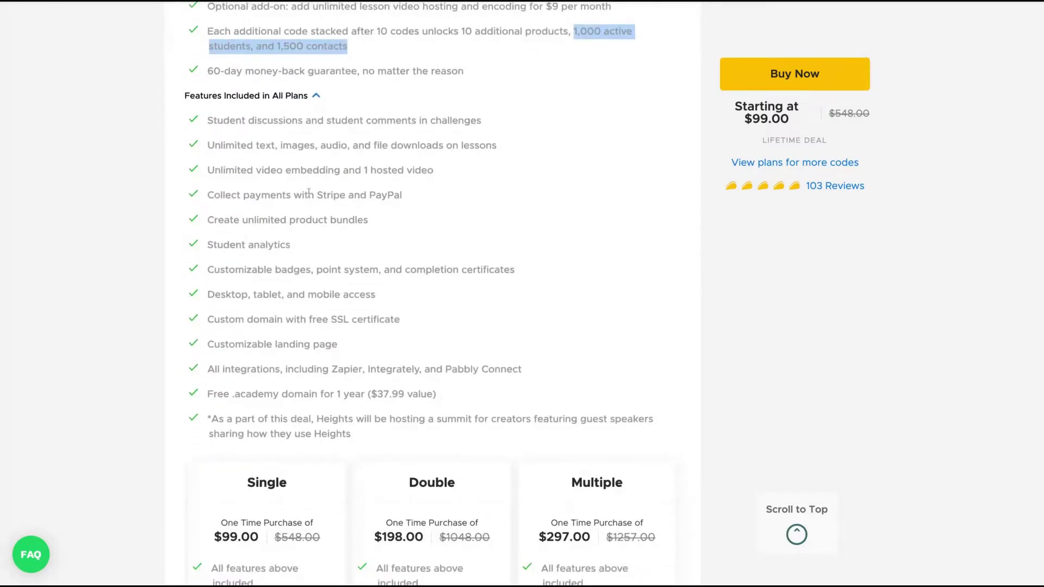
drag(401, 195, 320, 194)
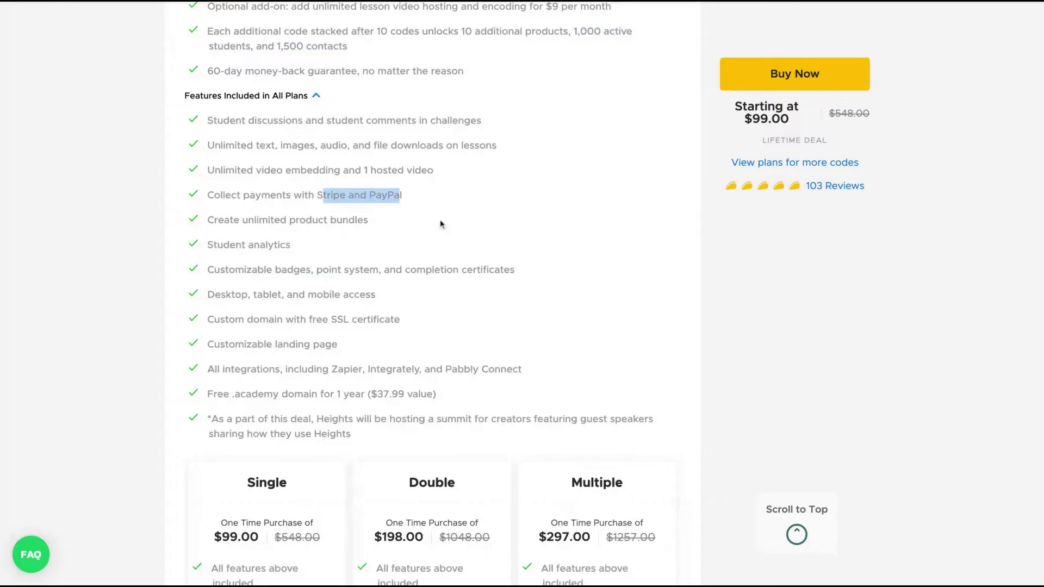
double_click(330, 195)
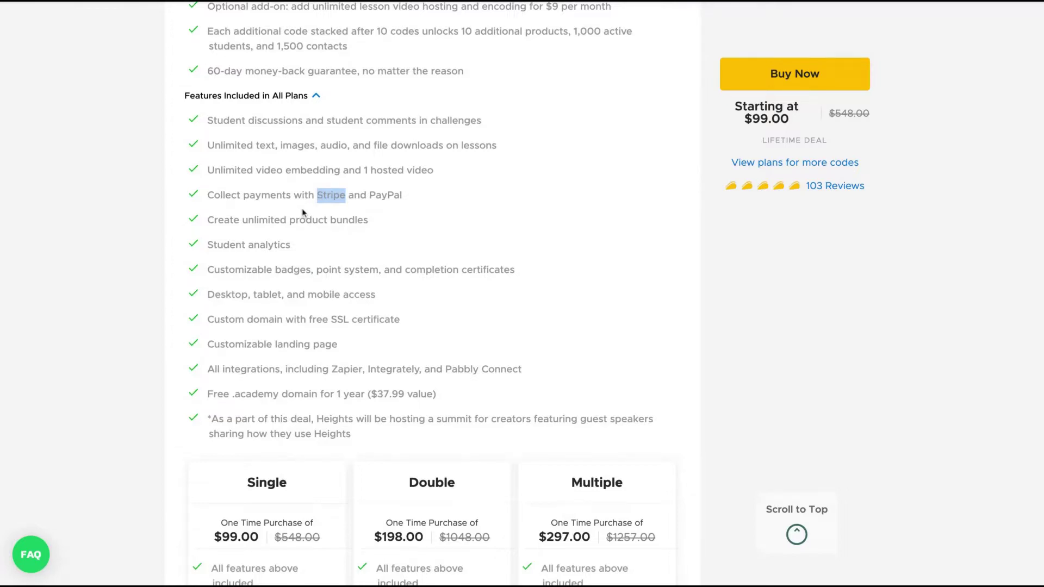
Compare the Single, Double and Multiple plans, highlighting the Single plan's product and challenge allowance
scroll(440, 262, down, 8)
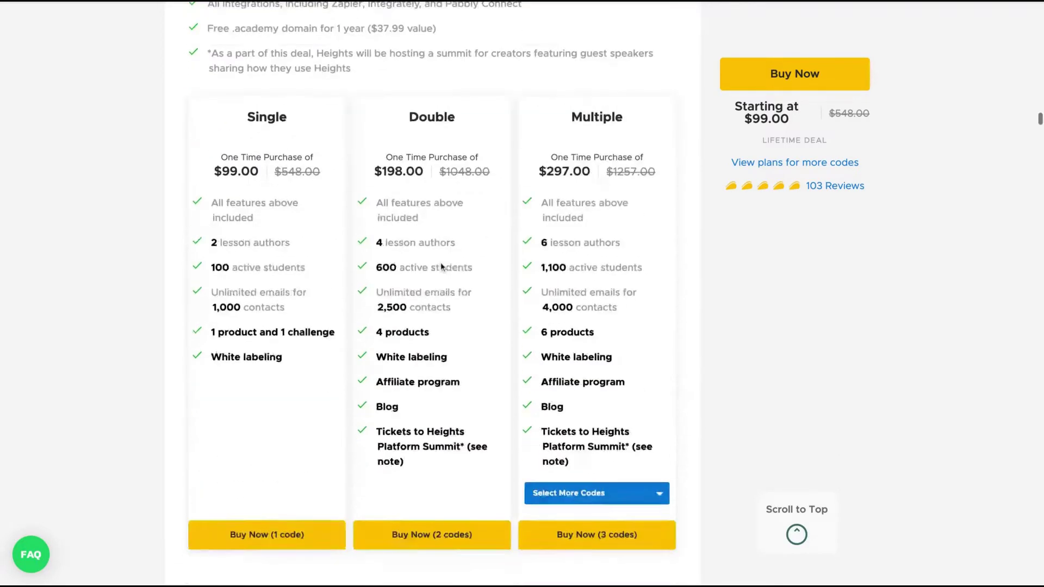
scroll(462, 264, up, 1)
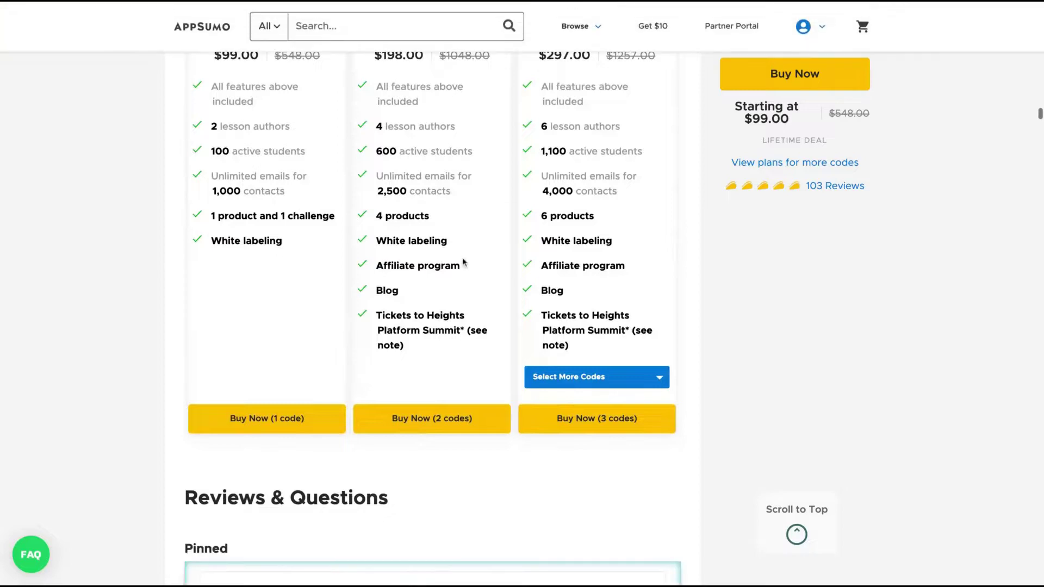
scroll(462, 256, up, 1)
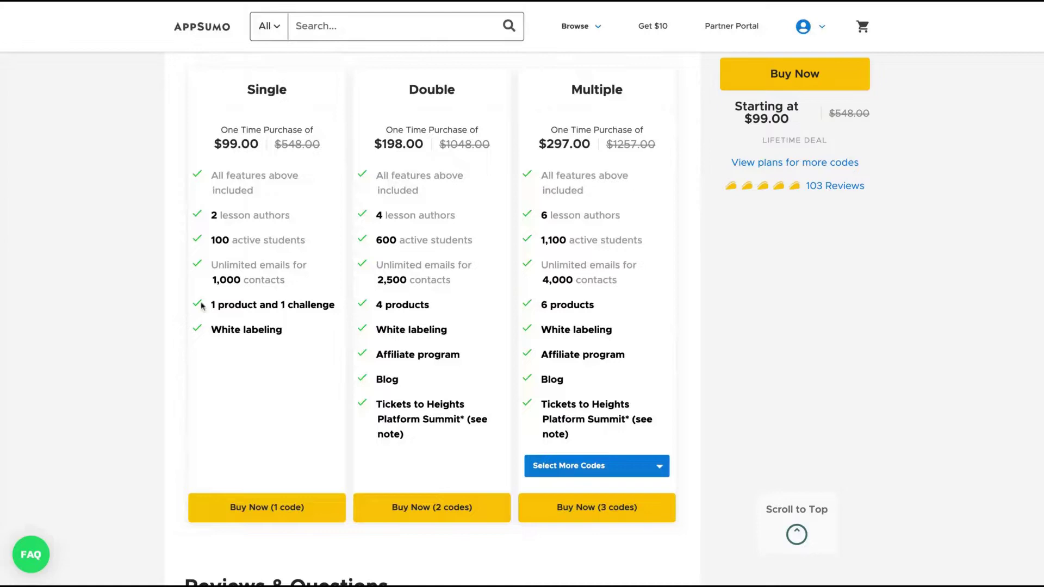
drag(312, 305, 224, 305)
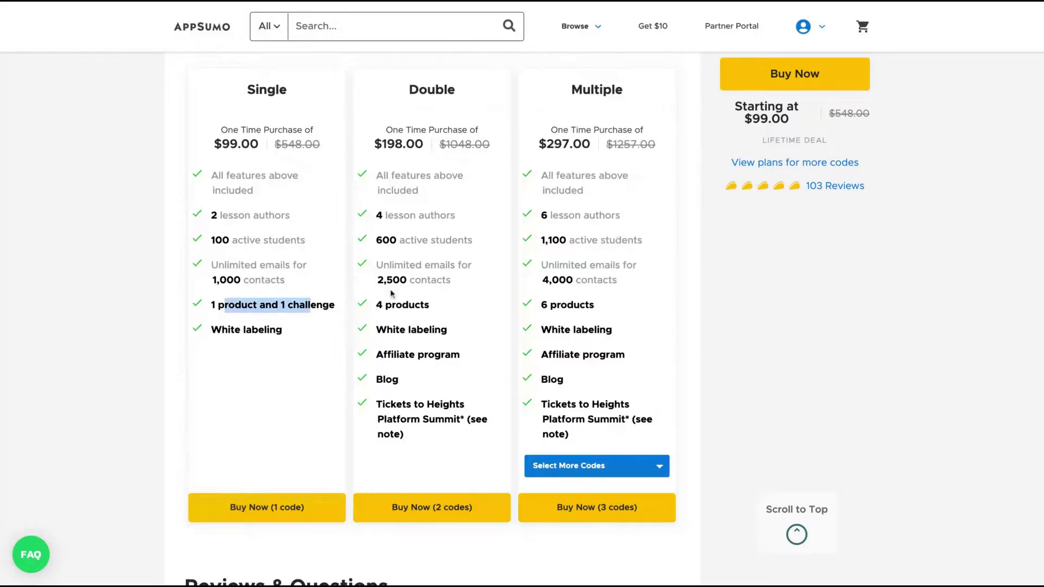
scroll(587, 317, down, 1)
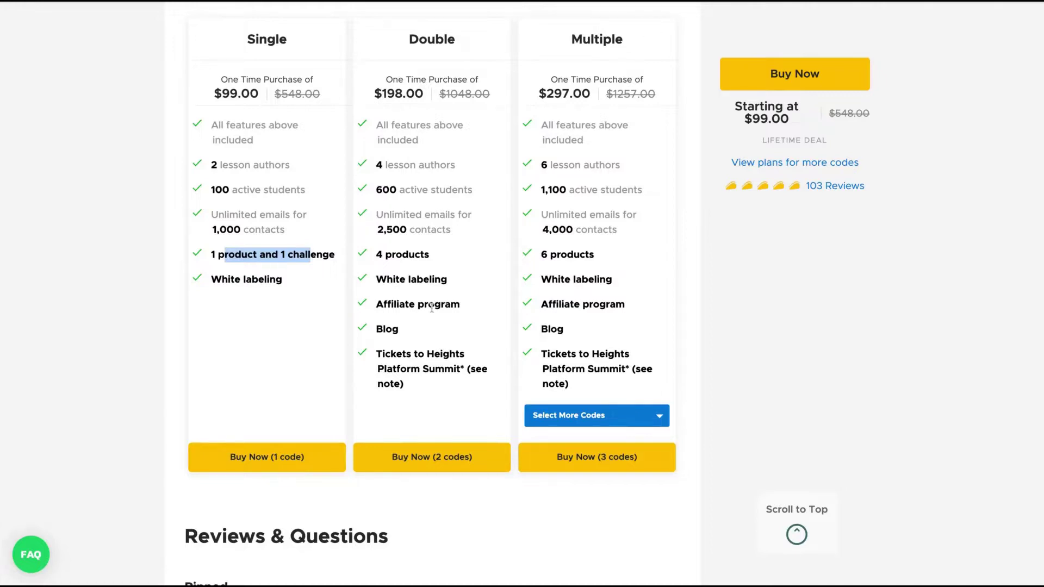
scroll(432, 308, up, 1)
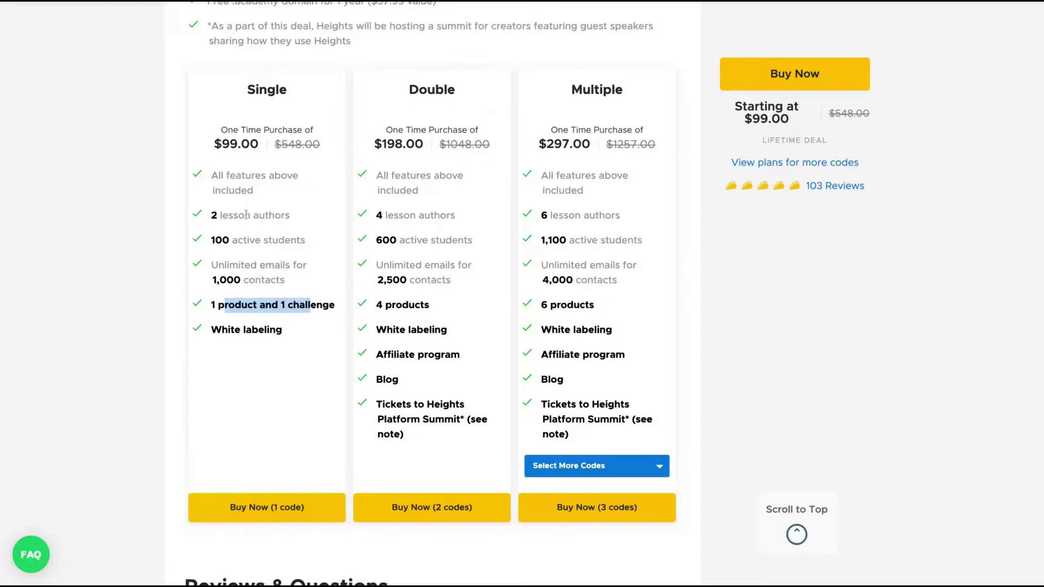
Set the Multiple plan to 10 Codes
click(608, 465)
scroll(592, 490, down, 3)
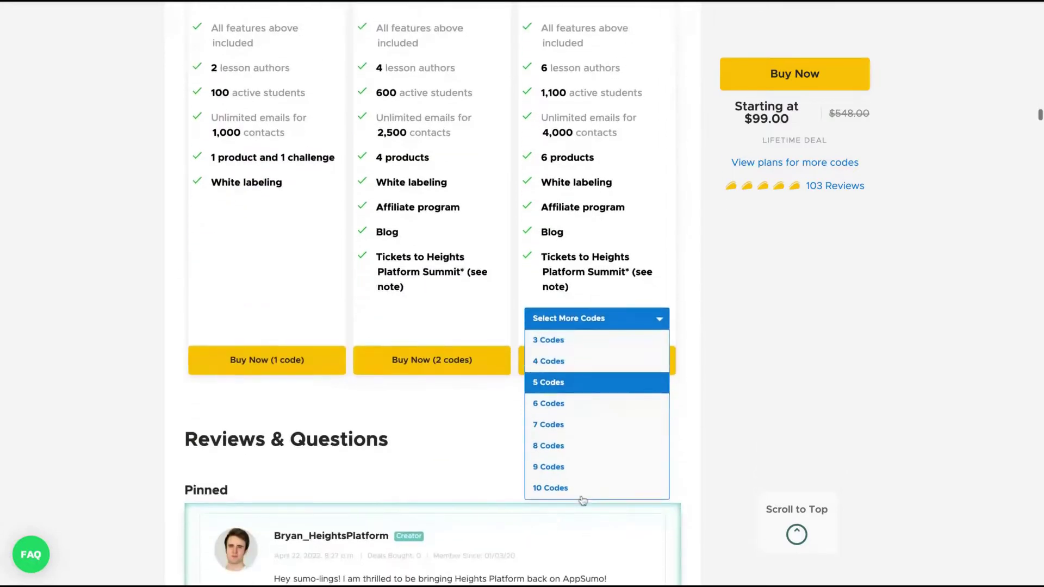
click(577, 489)
scroll(564, 469, up, 3)
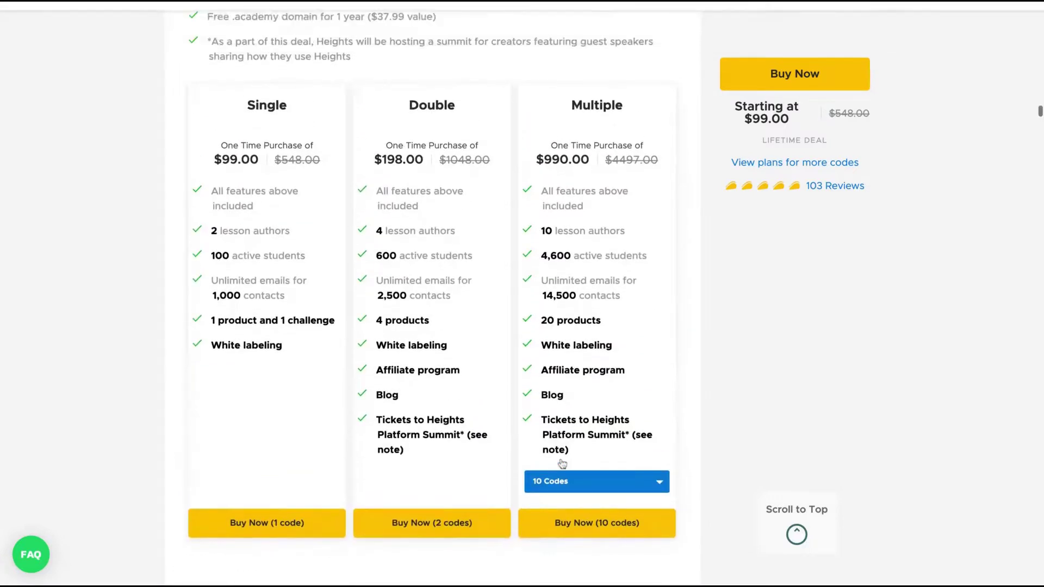
Examine the limits of the 10-code Multiple plan, highlighting its email contact allowance
scroll(563, 464, down, 1)
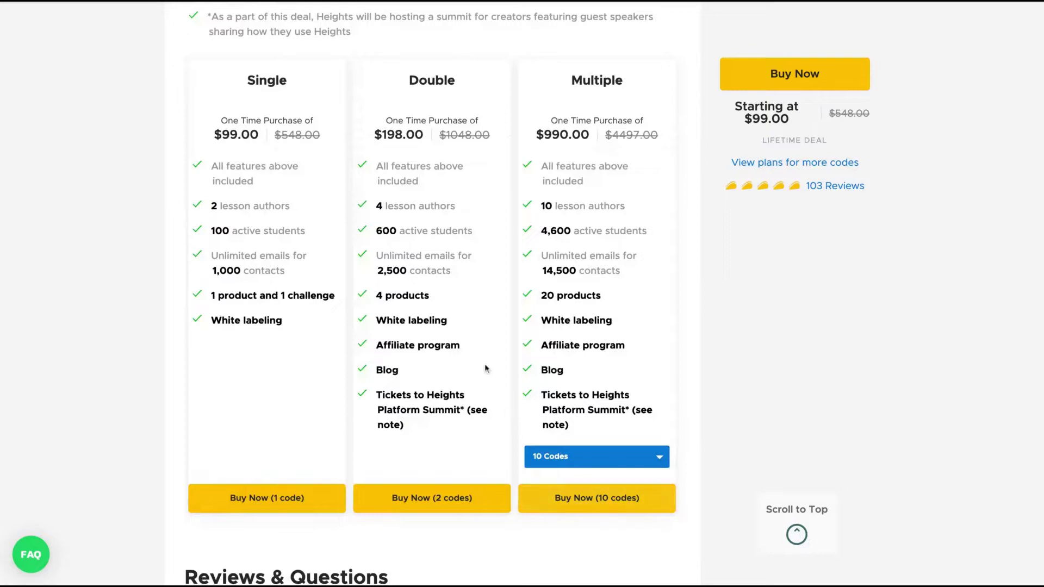
scroll(487, 370, down, 1)
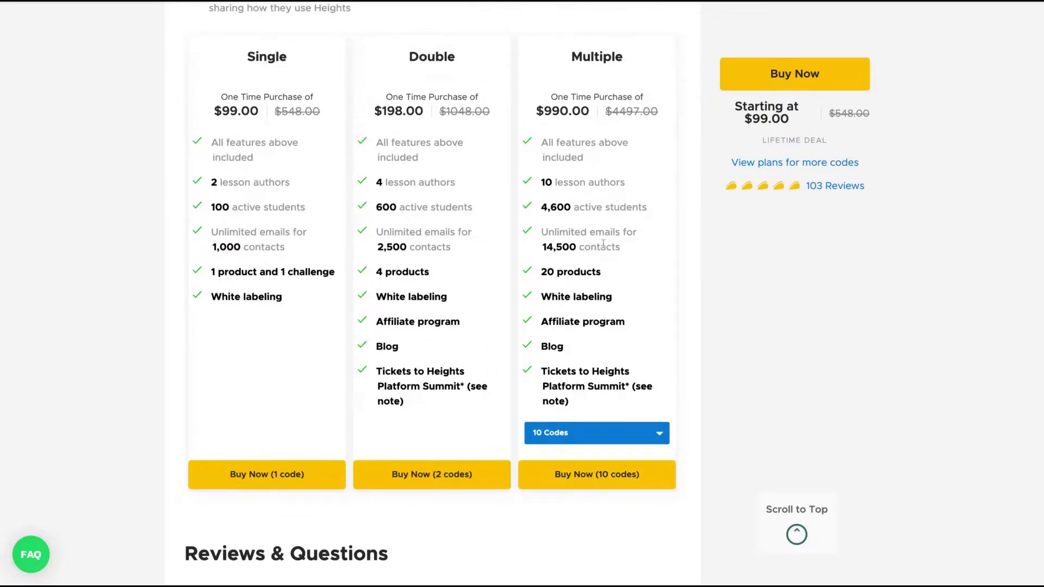
triple_click(581, 248)
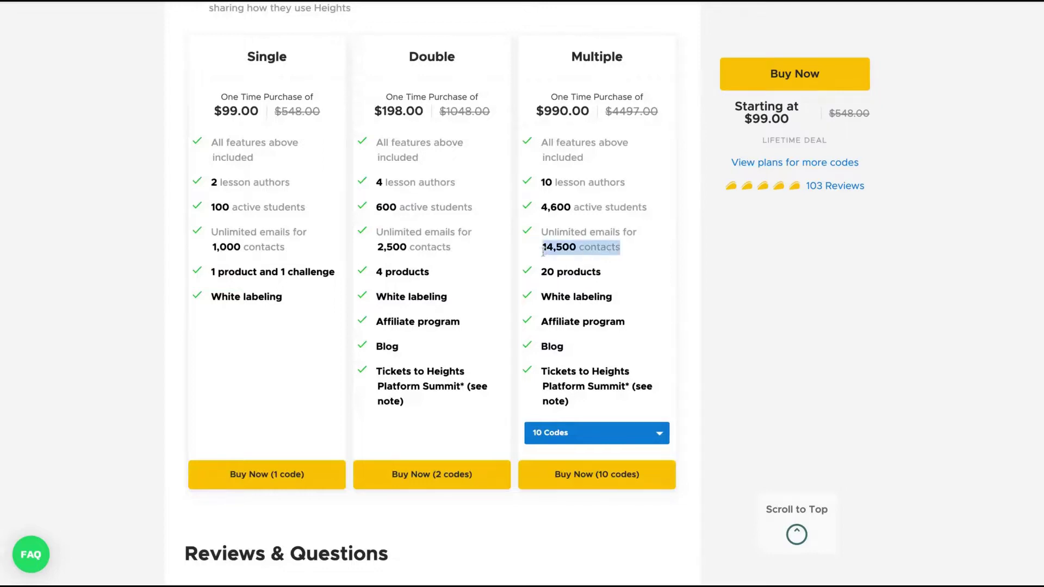
click(669, 254)
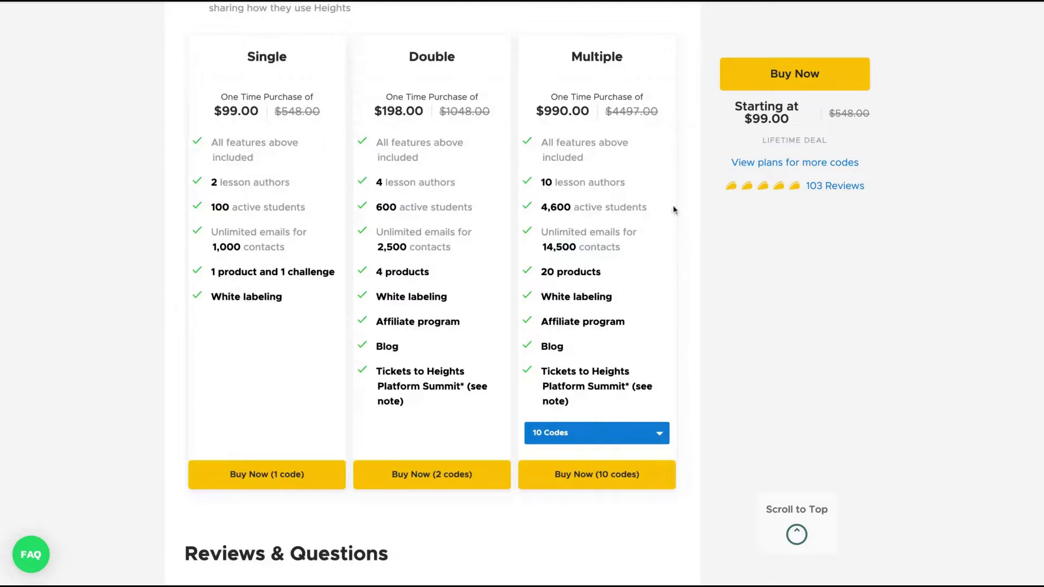
mouse_move(674, 210)
mouse_down()
mouse_move(534, 207)
mouse_move(664, 224)
mouse_up()
drag(541, 253, 621, 249)
click(621, 249)
scroll(632, 298, down, 1)
scroll(633, 298, down, 1)
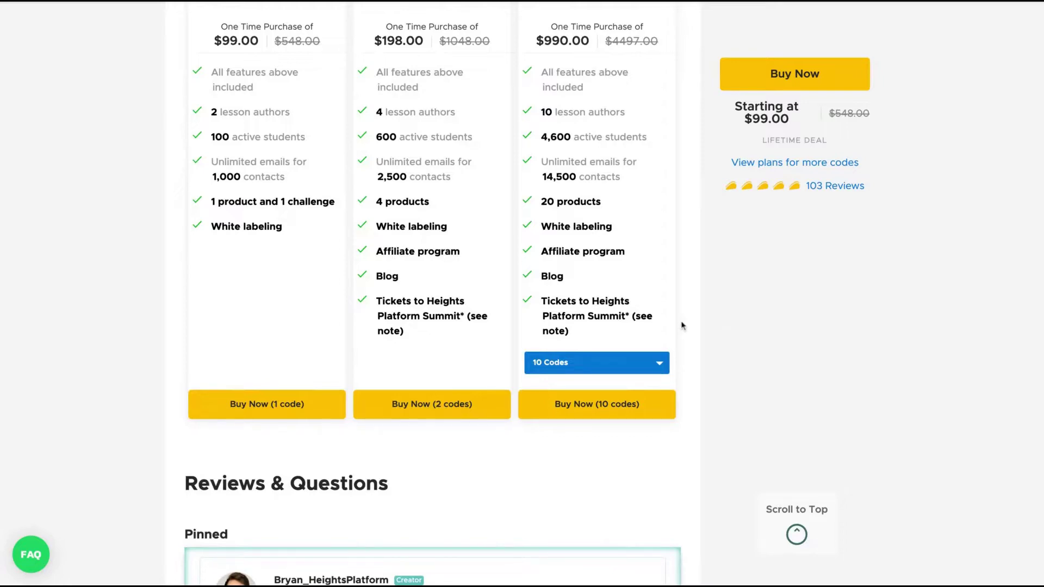
Check the Multiple plan's Heights Platform Summit ticket entry against the summit note above the plans
double_click(632, 316)
click(666, 324)
scroll(667, 324, down, 2)
scroll(667, 324, up, 6)
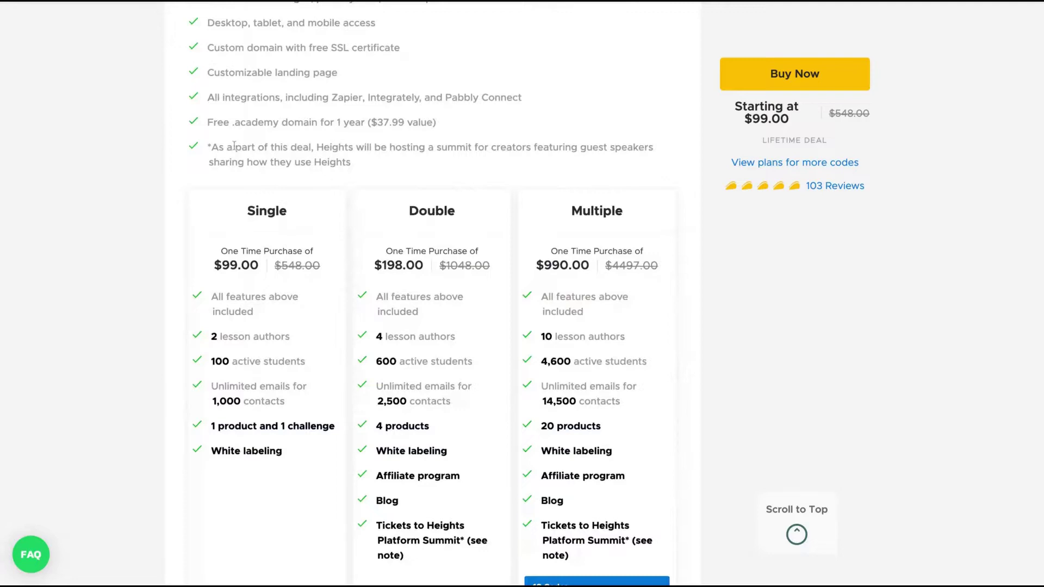
Highlight the summit note above the plans and the Double plan's Heights Platform Summit ticket entry, and glance at the Reviews & Questions section
drag(233, 146, 351, 162)
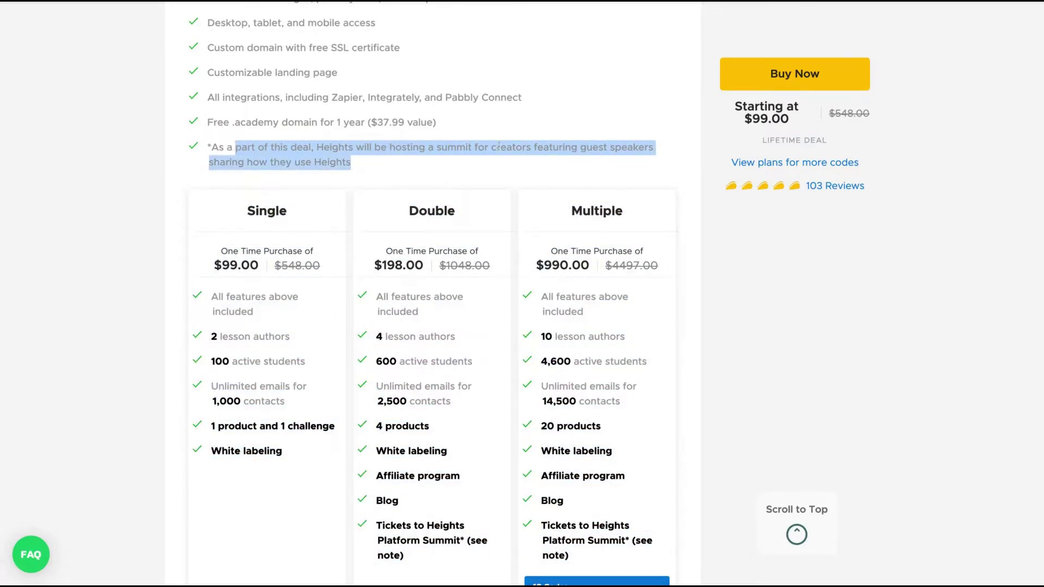
scroll(488, 184, down, 2)
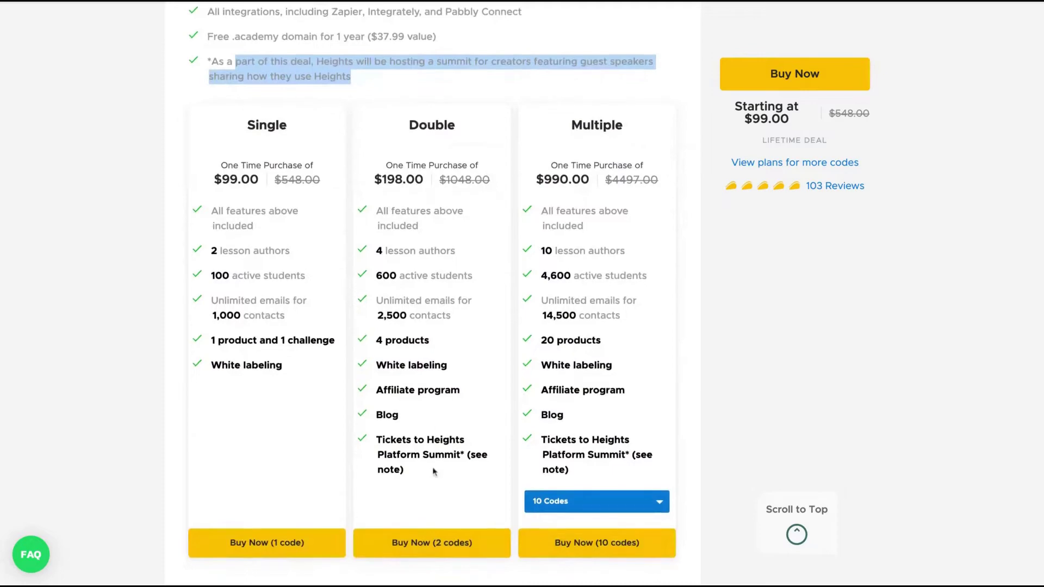
triple_click(404, 469)
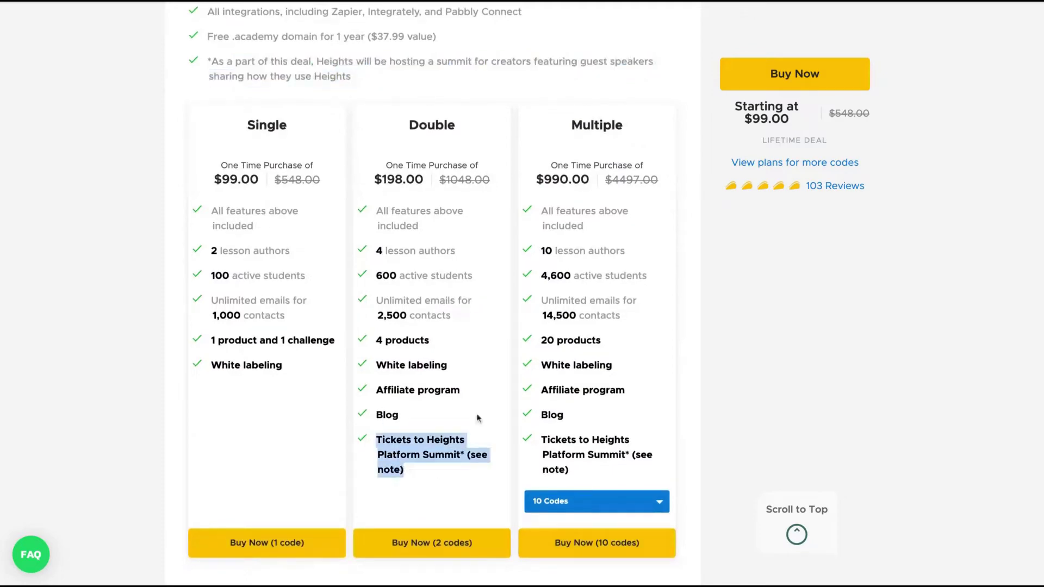
scroll(595, 372, down, 2)
scroll(536, 348, down, 20)
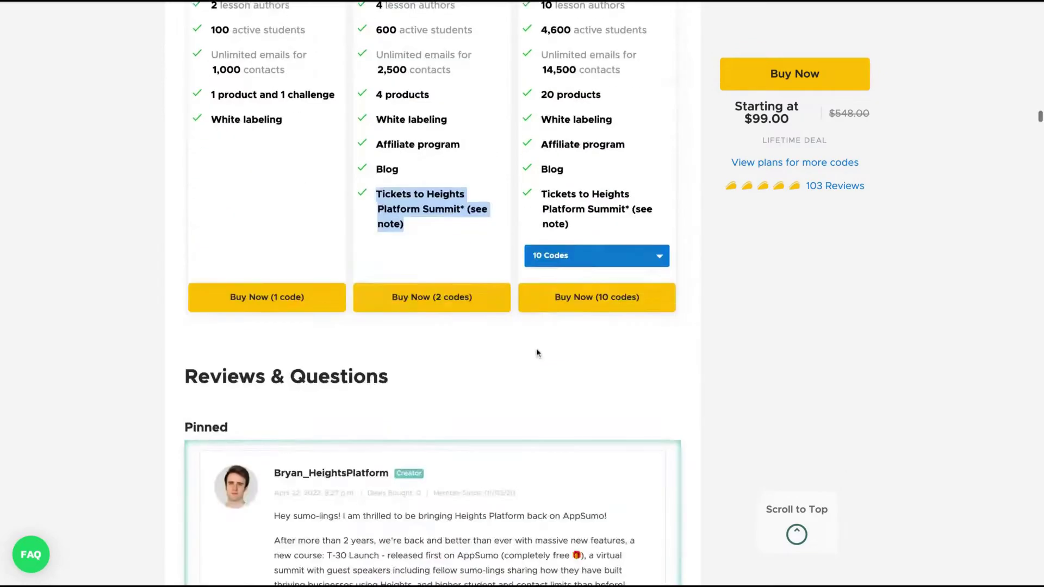
scroll(536, 348, up, 15)
scroll(426, 191, up, 10)
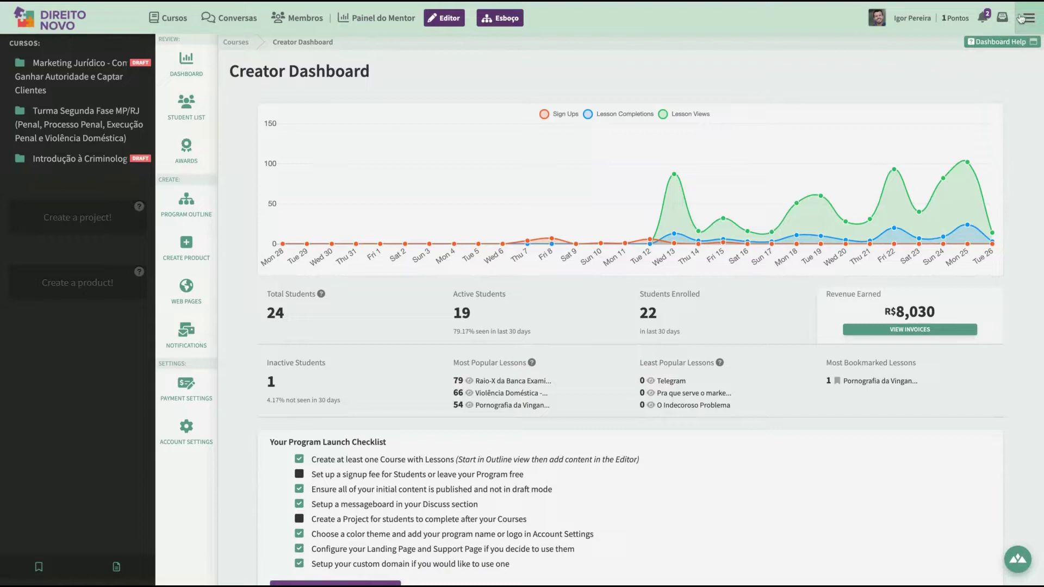
Switch to the Direito Novo school on Heights Platform, sign out of the creator account and dismiss the notice
click(1020, 19)
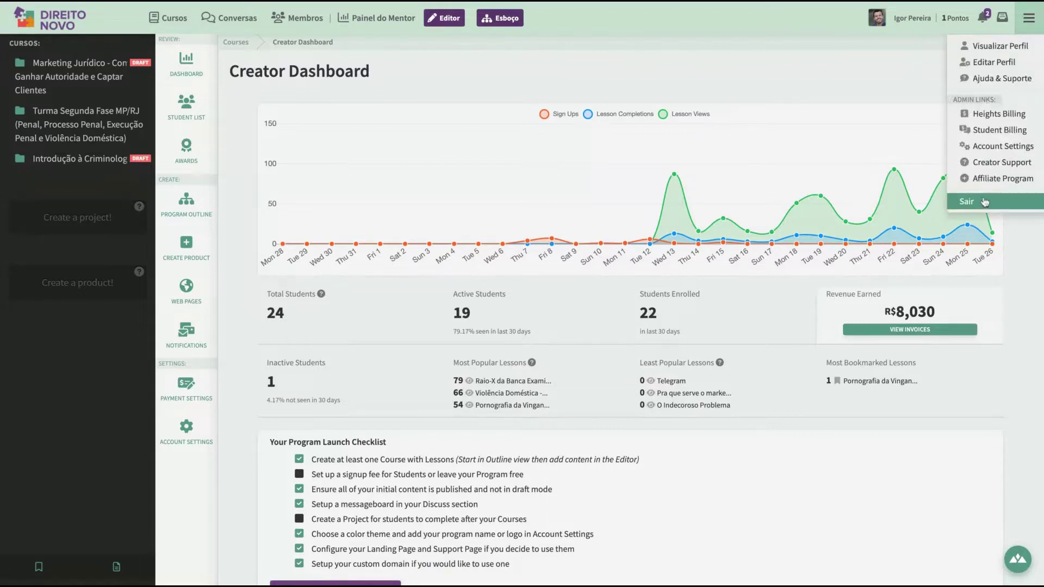
click(985, 203)
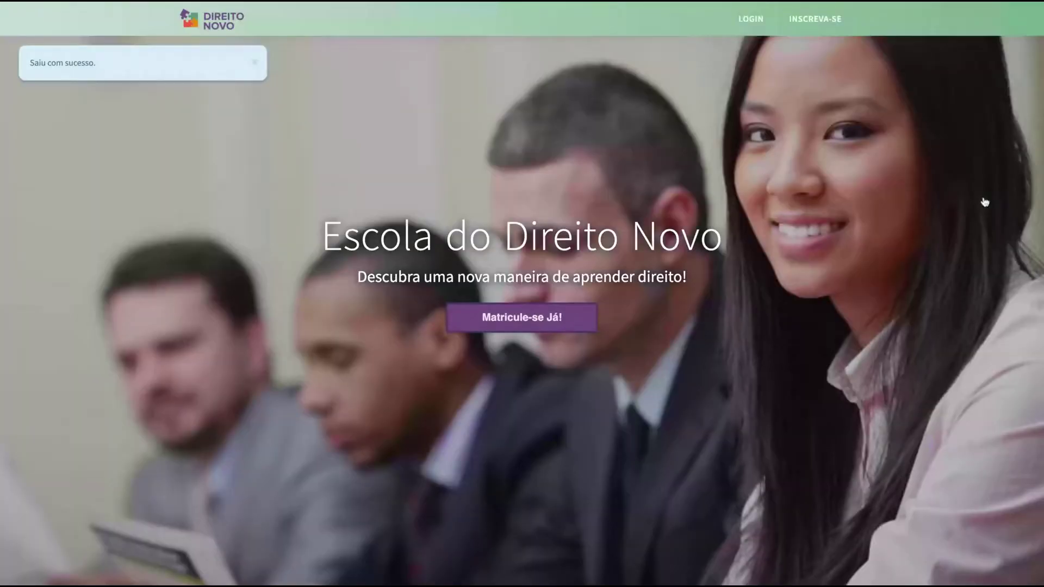
click(254, 62)
Examine the Direito Novo public landing page, covering its enrolment banner, course list, student testimonials and footer
scroll(297, 235, down, 15)
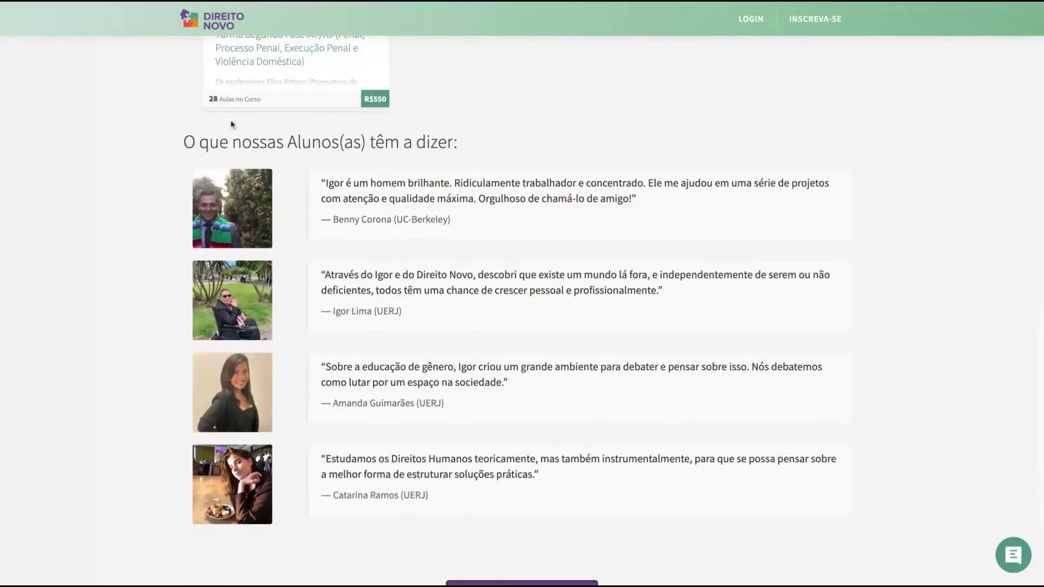
scroll(279, 298, down, 2)
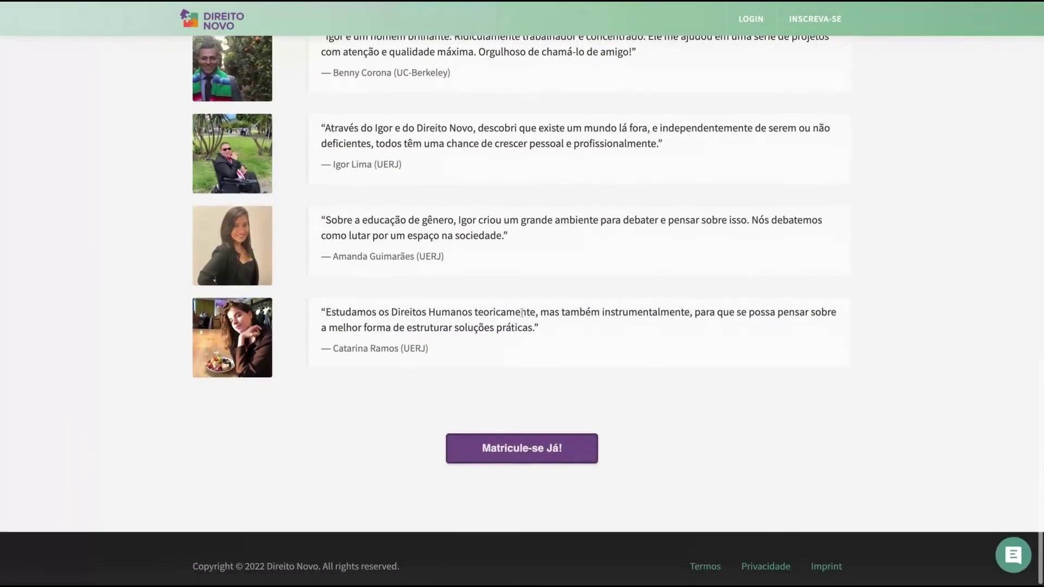
scroll(514, 330, up, 17)
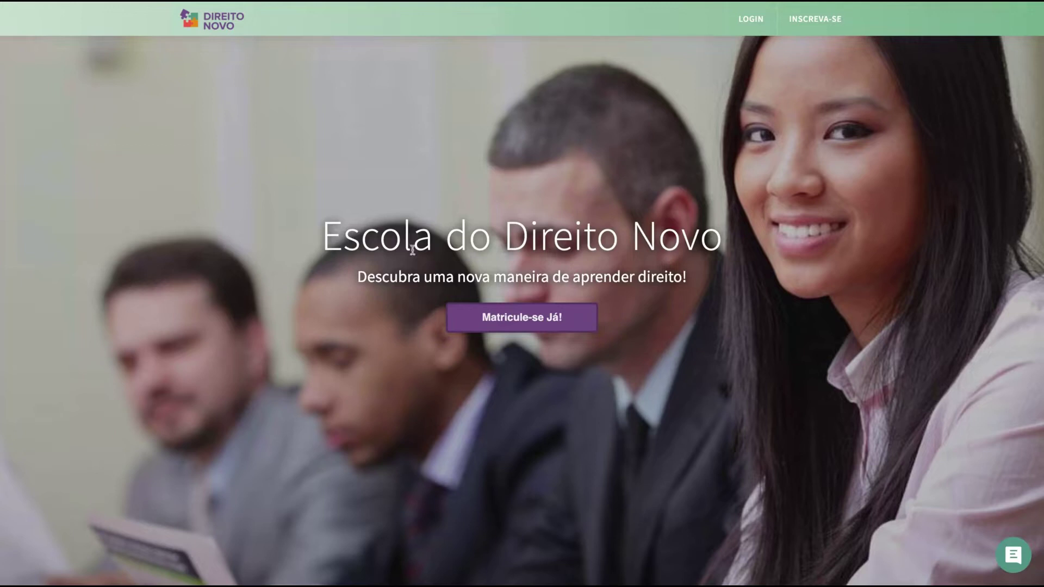
click(555, 323)
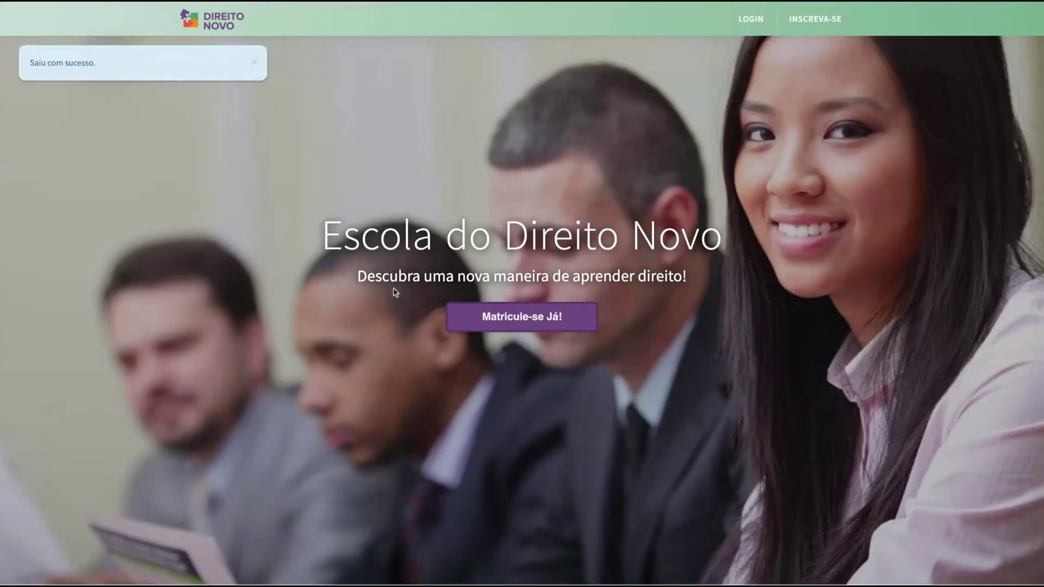
scroll(395, 297, down, 4)
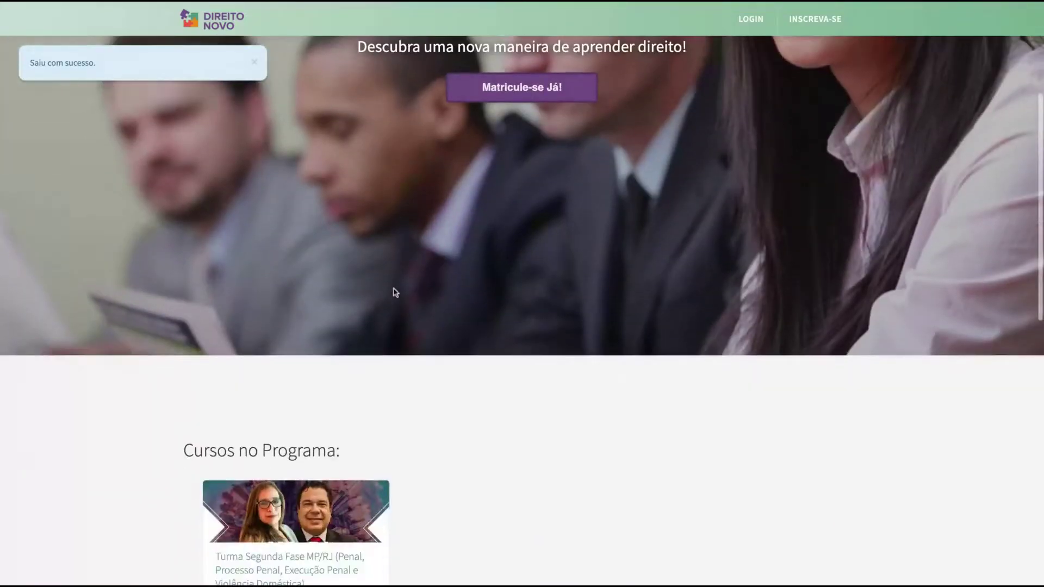
scroll(482, 251, down, 6)
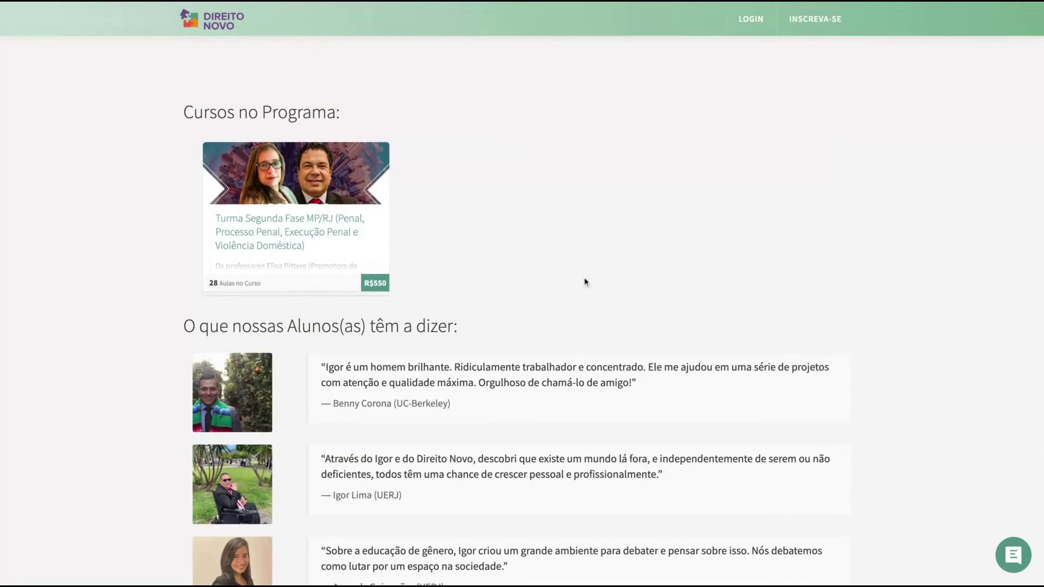
scroll(475, 232, down, 4)
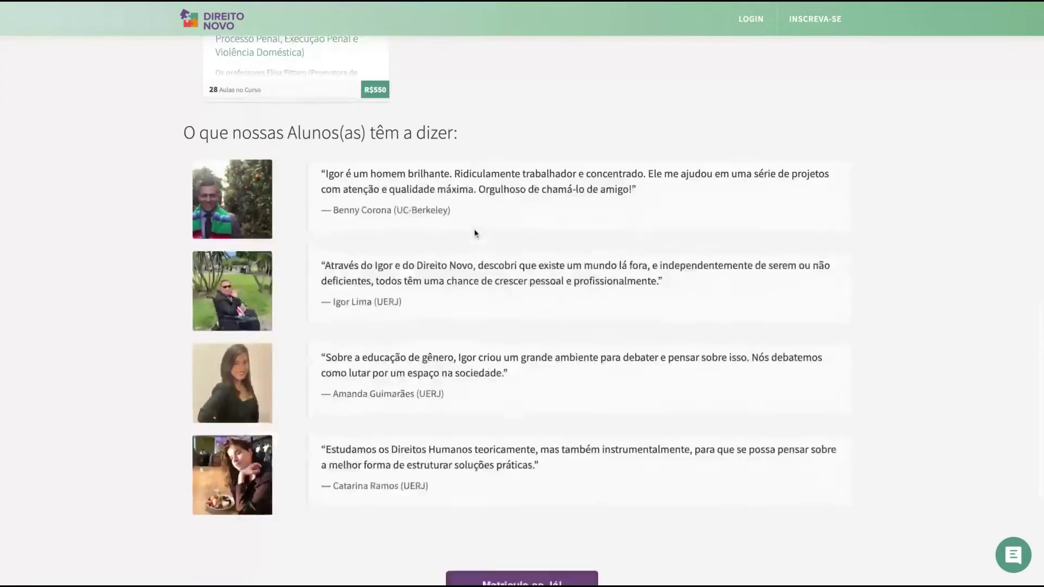
scroll(475, 234, down, 3)
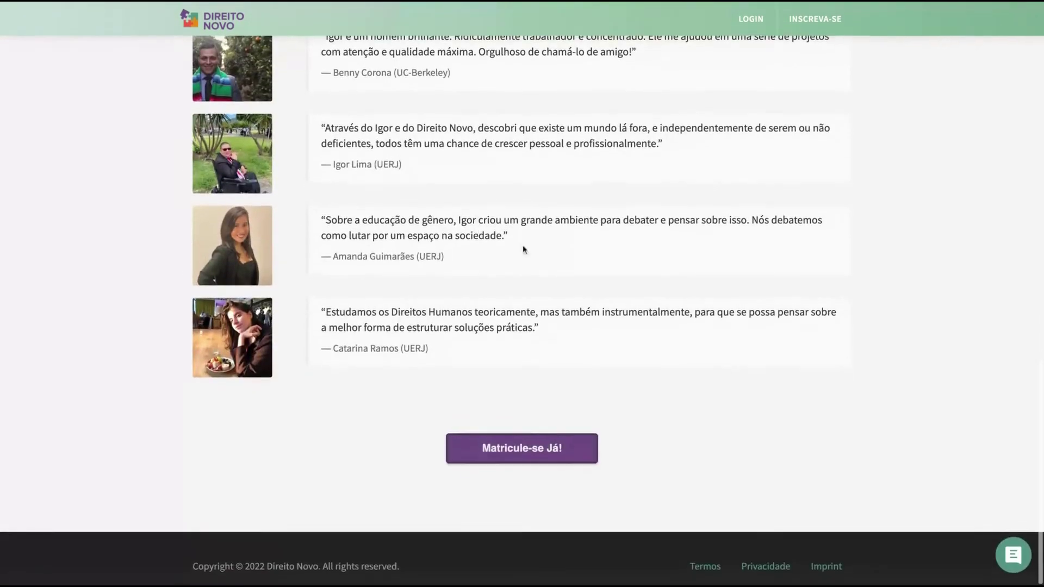
View the support chat on the school's landing page and close it again
click(1005, 555)
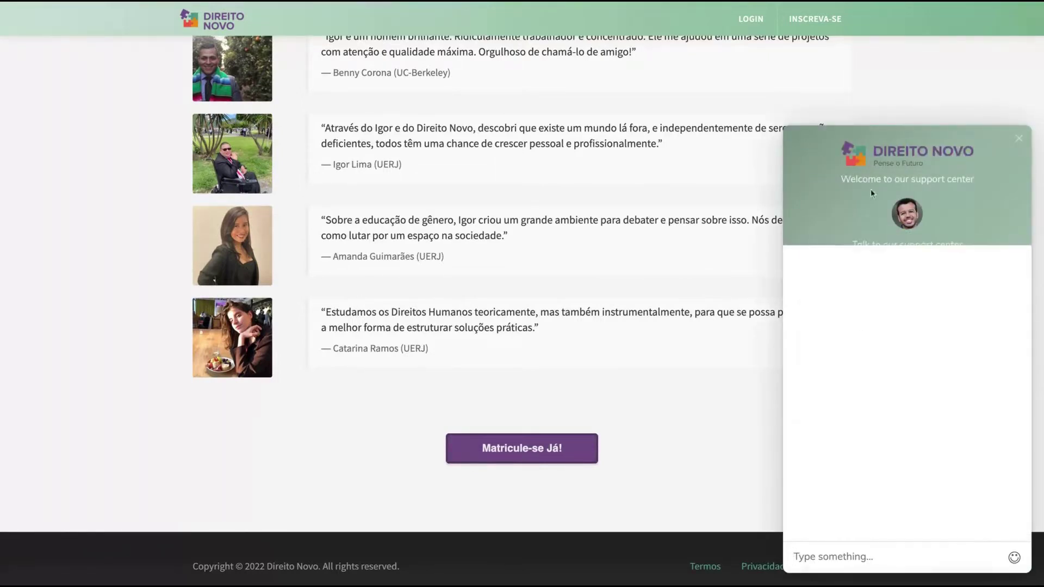
click(1018, 139)
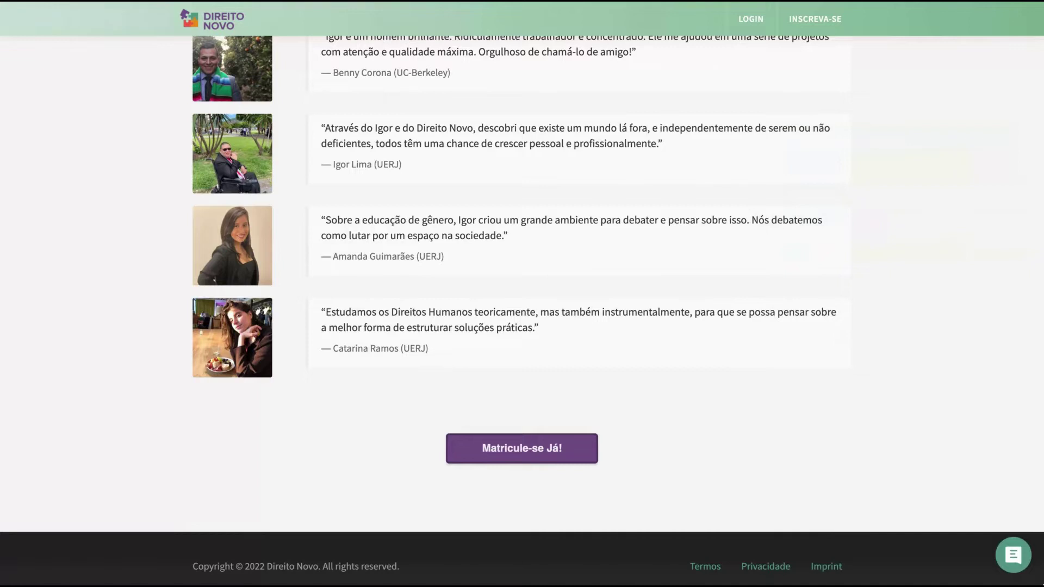
click(1014, 554)
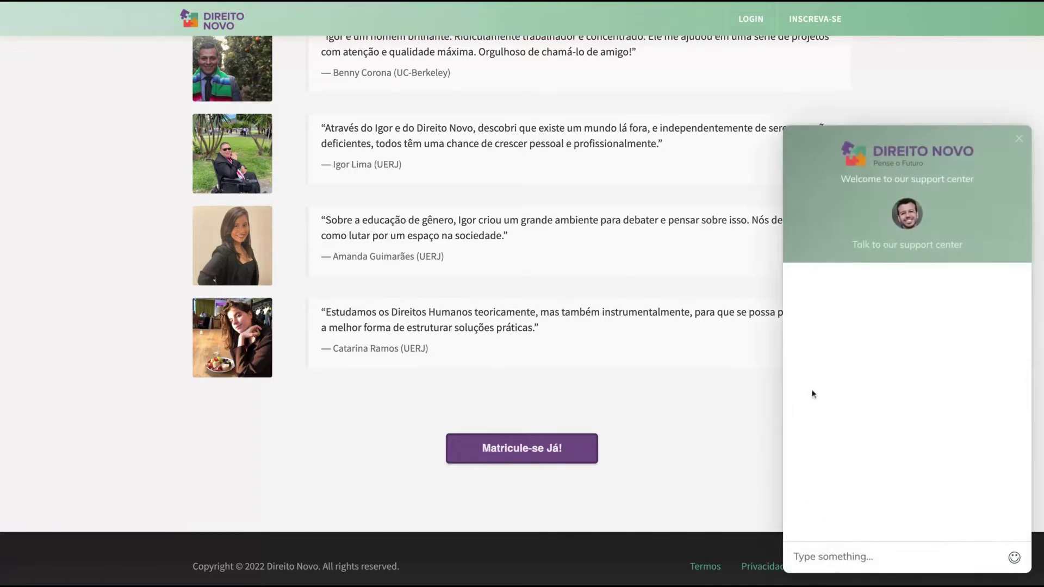
click(1017, 139)
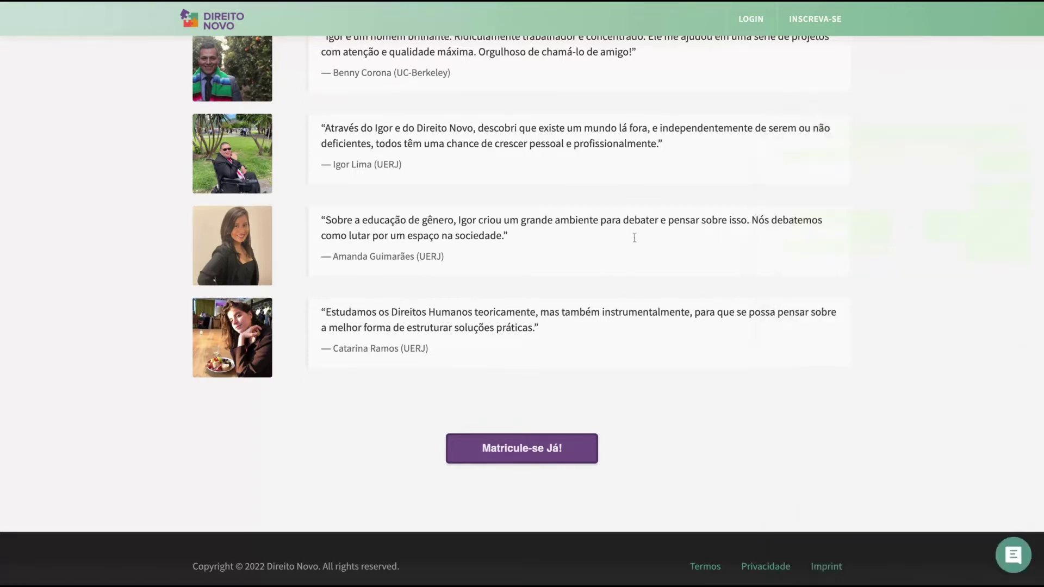
Highlight the copyright line in the landing page's footer and return to the hero banner
scroll(608, 295, up, 2)
scroll(609, 296, down, 3)
triple_click(196, 564)
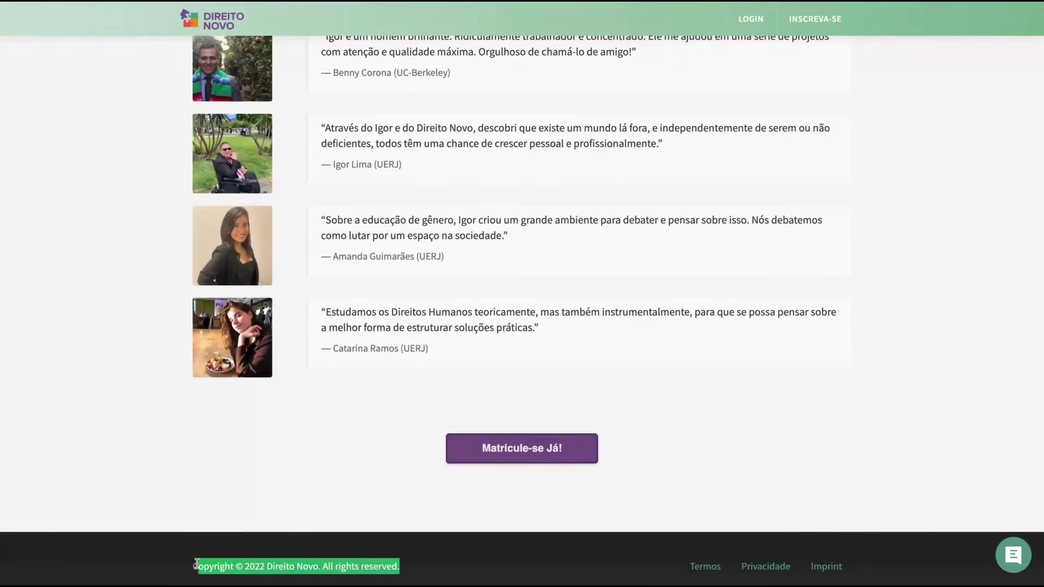
scroll(731, 403, up, 15)
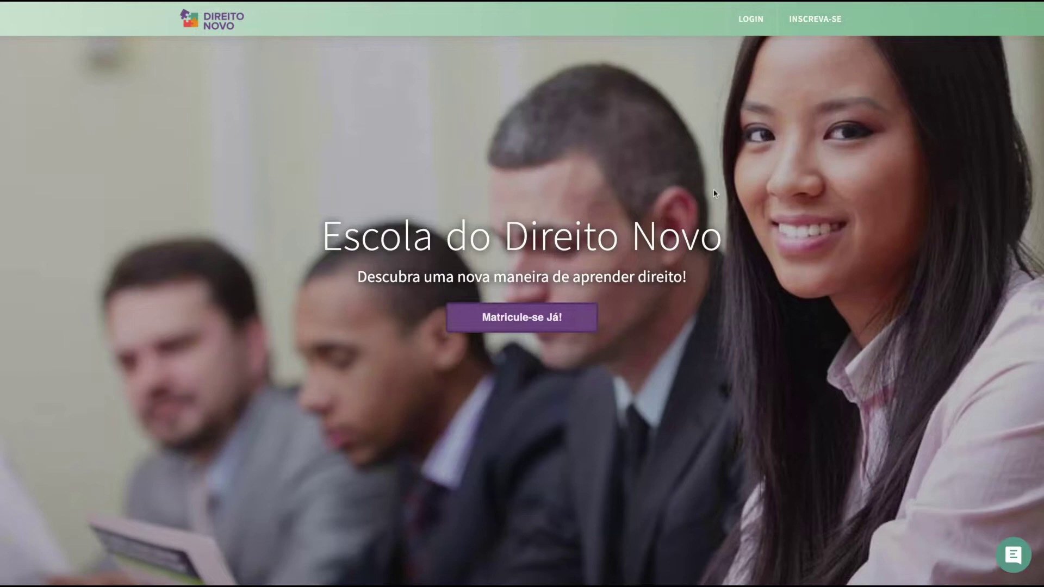
Open the Turma Segunda Fase MP/RJ course from the landing page's course list
scroll(595, 291, down, 5)
scroll(575, 303, down, 5)
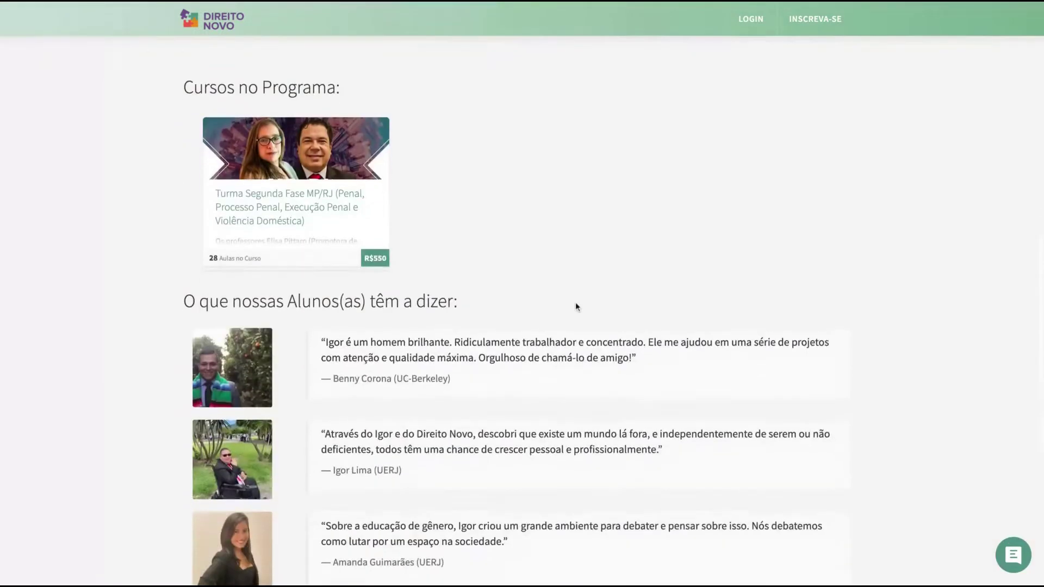
scroll(575, 303, up, 3)
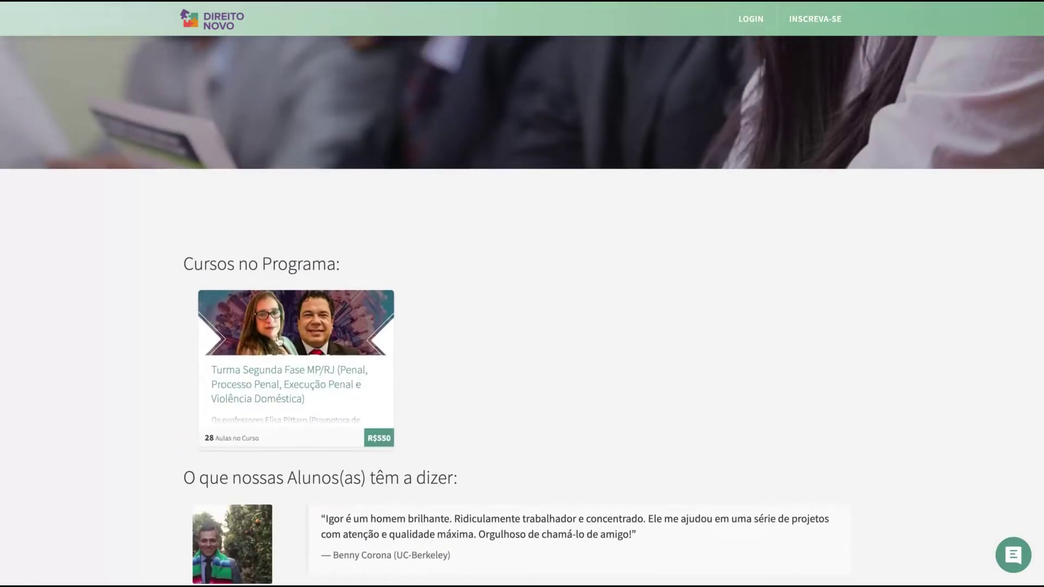
click(296, 326)
Examine the course sales page, covering its description, extras, price and full lesson list down to the Bônus section
scroll(435, 241, down, 6)
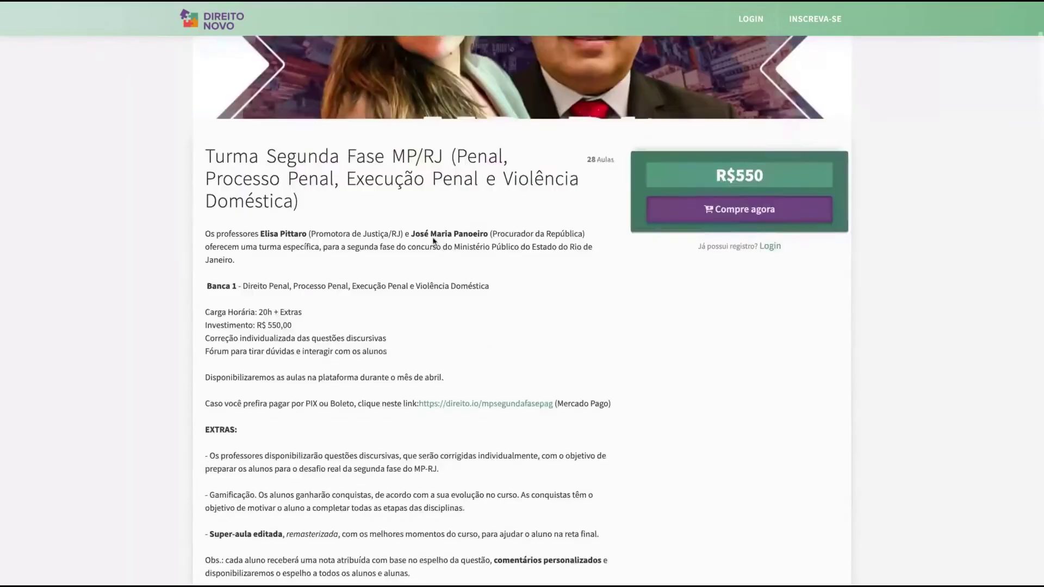
scroll(435, 241, down, 8)
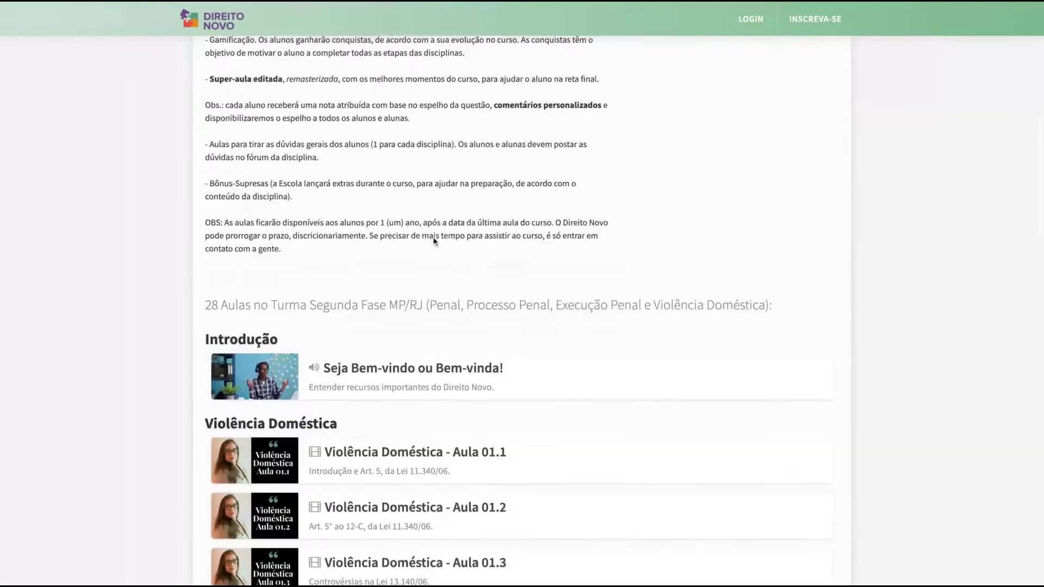
scroll(402, 293, down, 6)
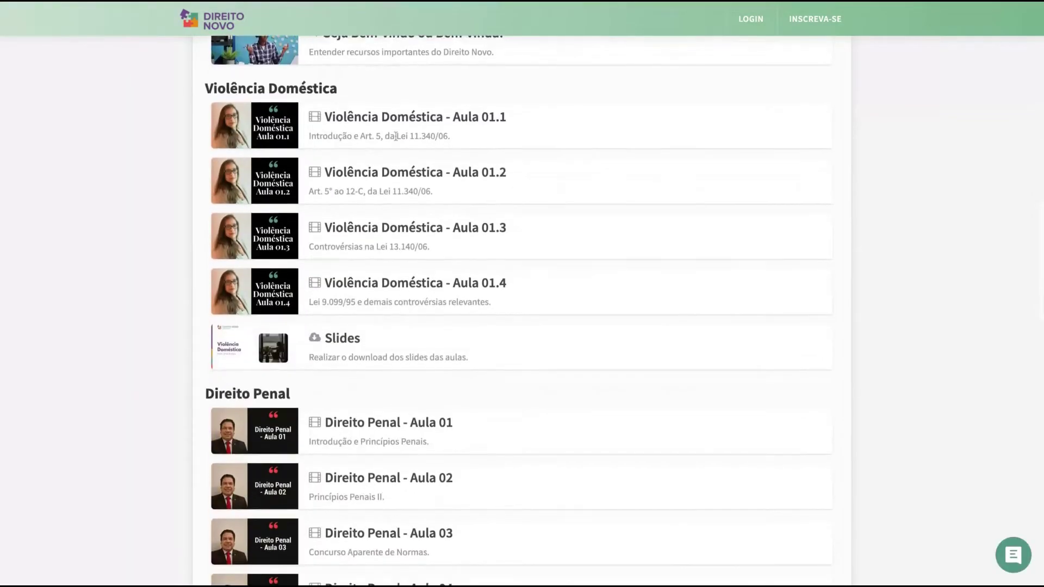
scroll(370, 302, down, 19)
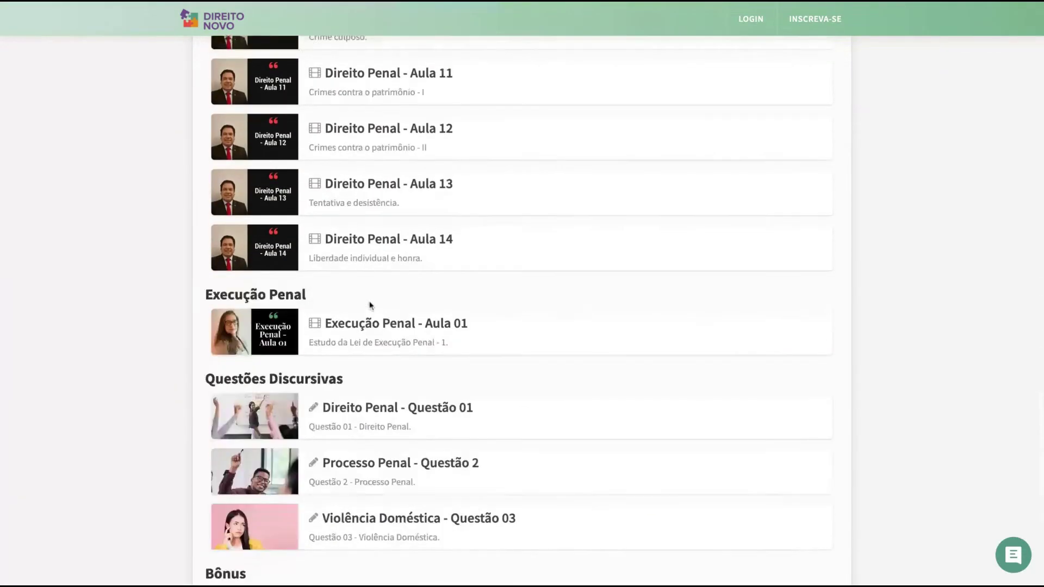
scroll(370, 305, up, 20)
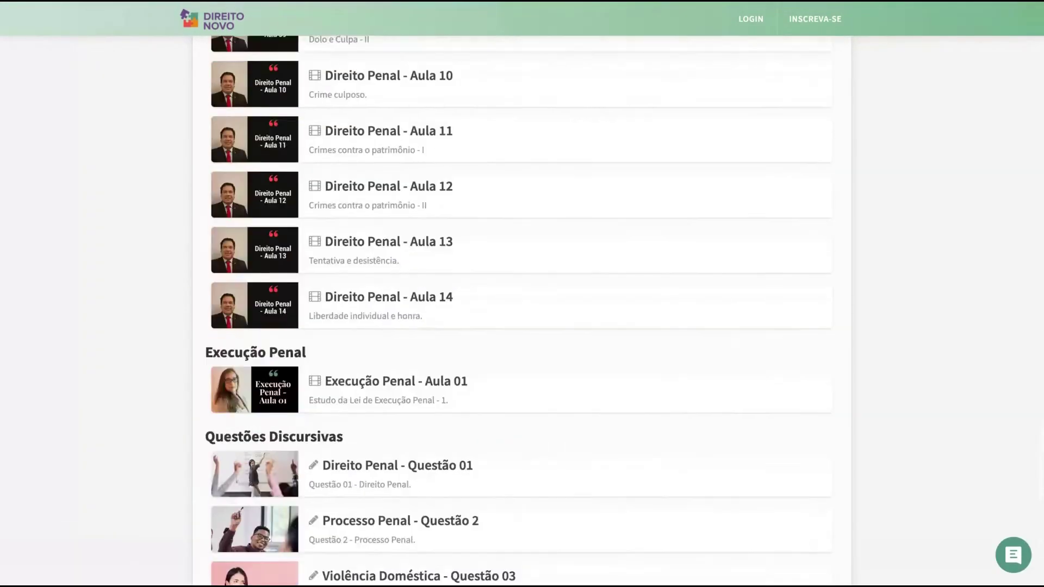
scroll(522, 304, up, 11)
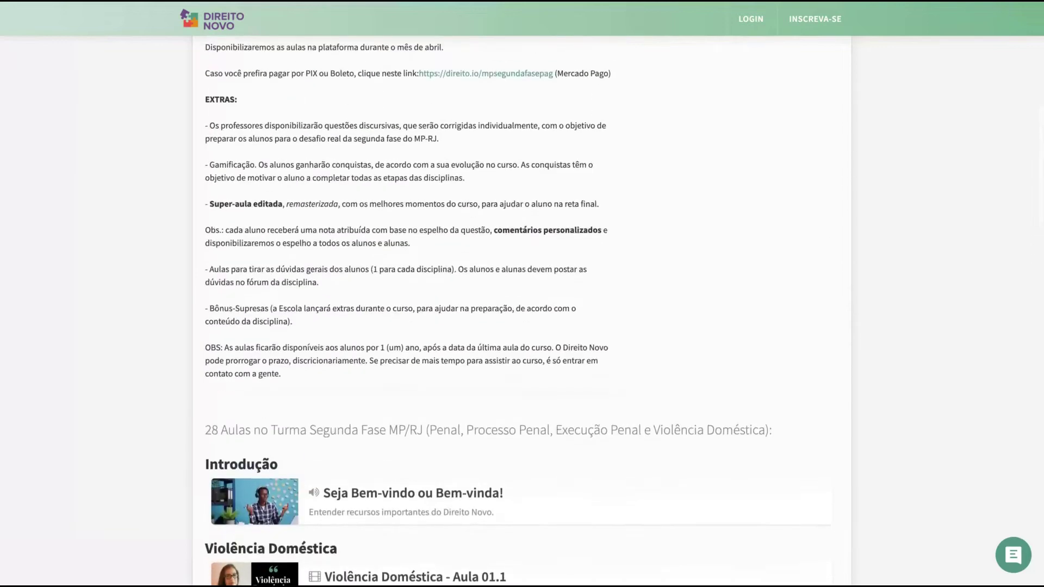
scroll(522, 305, down, 9)
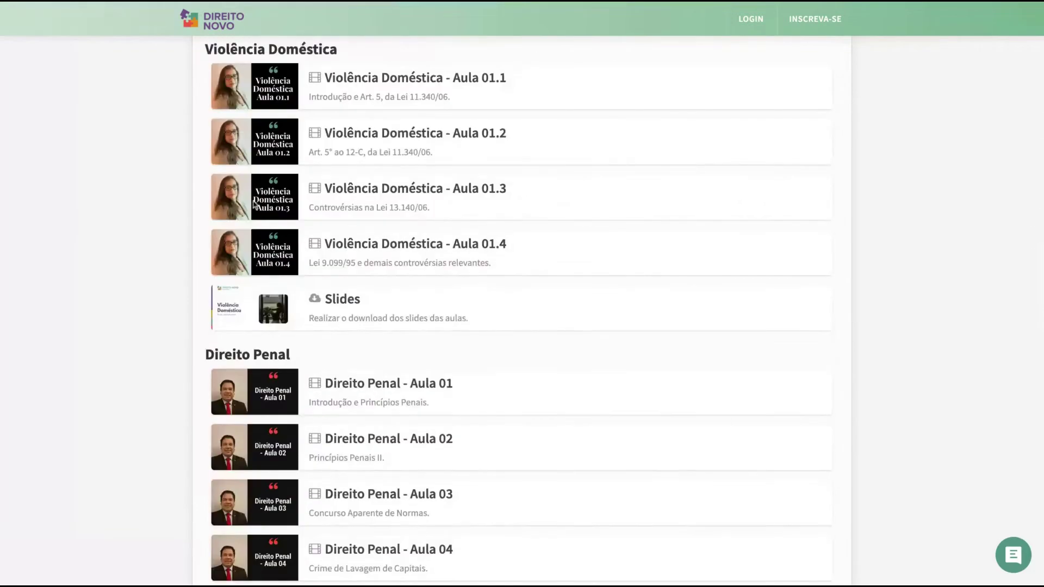
scroll(267, 245, down, 12)
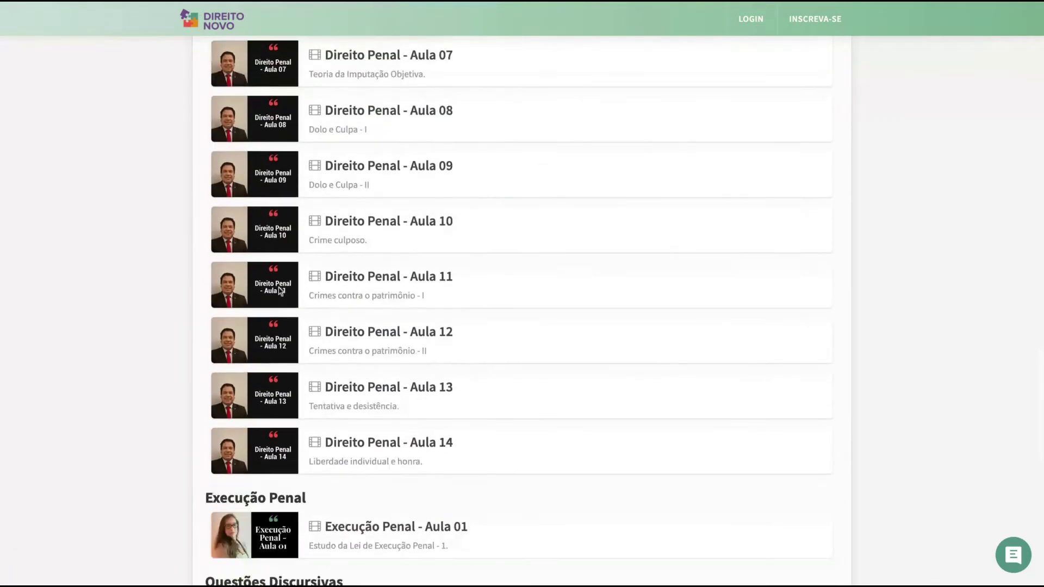
scroll(278, 356, down, 7)
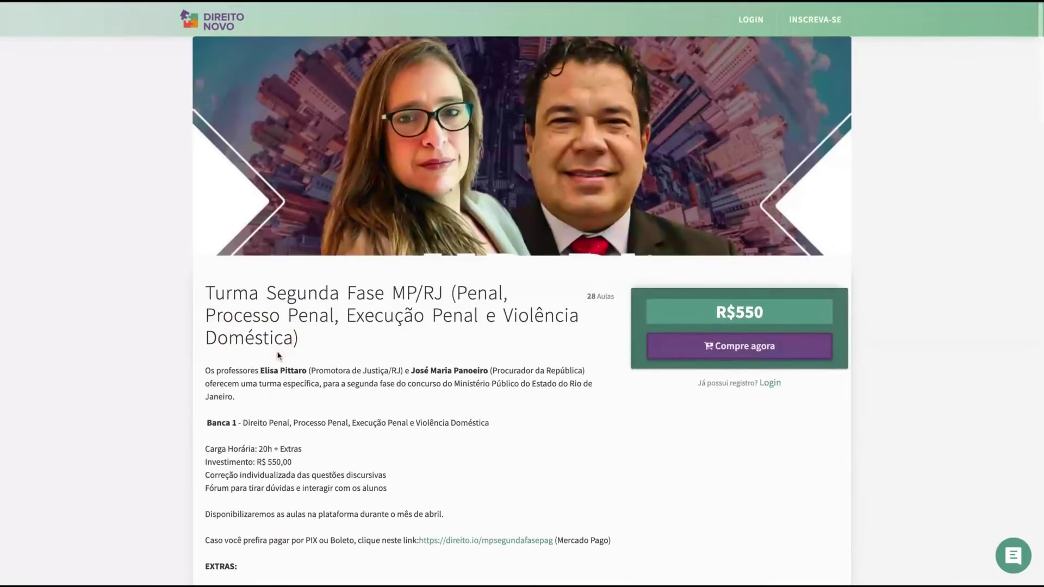
scroll(278, 356, down, 6)
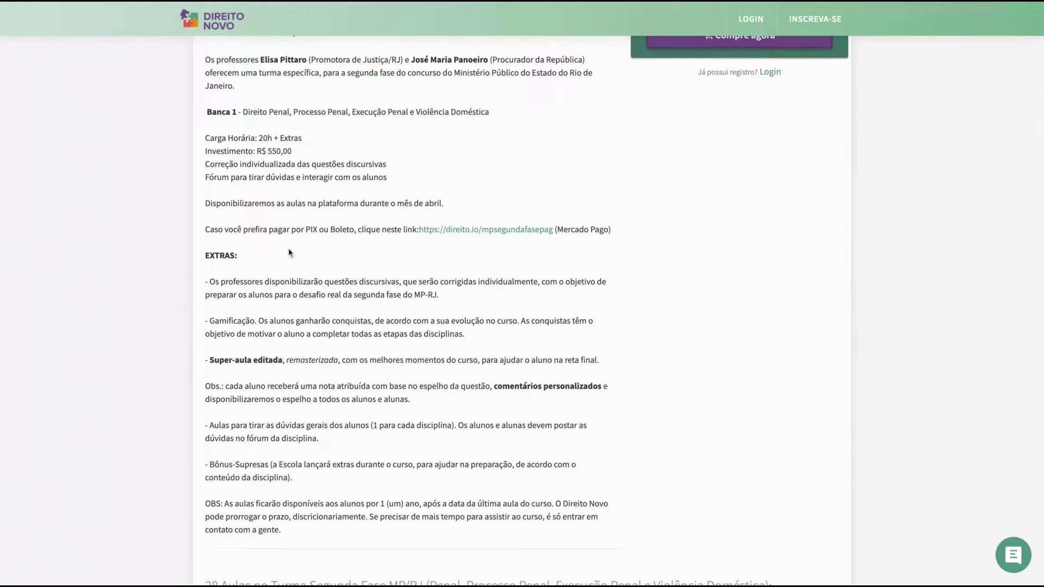
scroll(290, 253, up, 2)
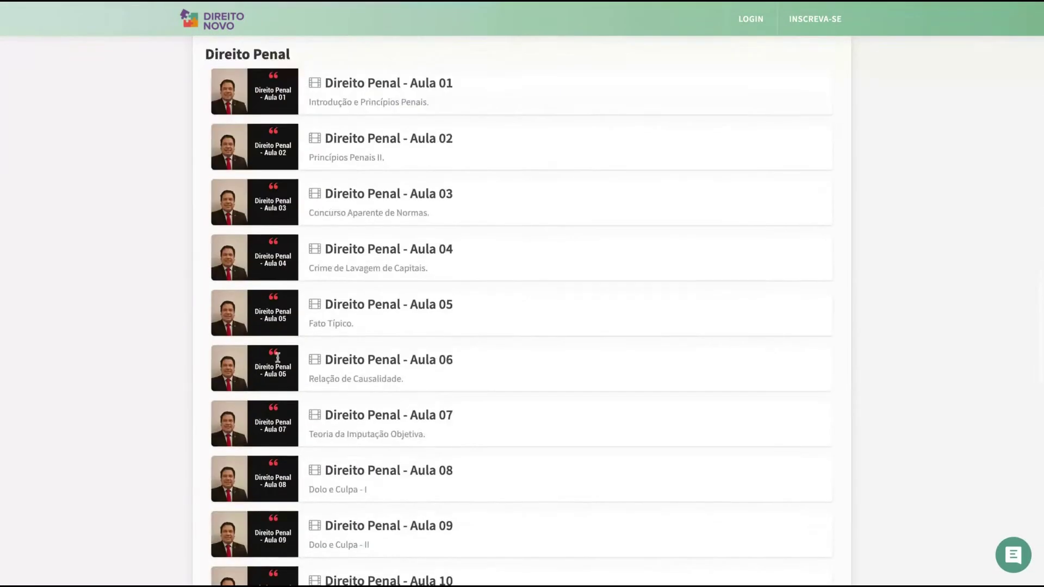
scroll(277, 357, down, 15)
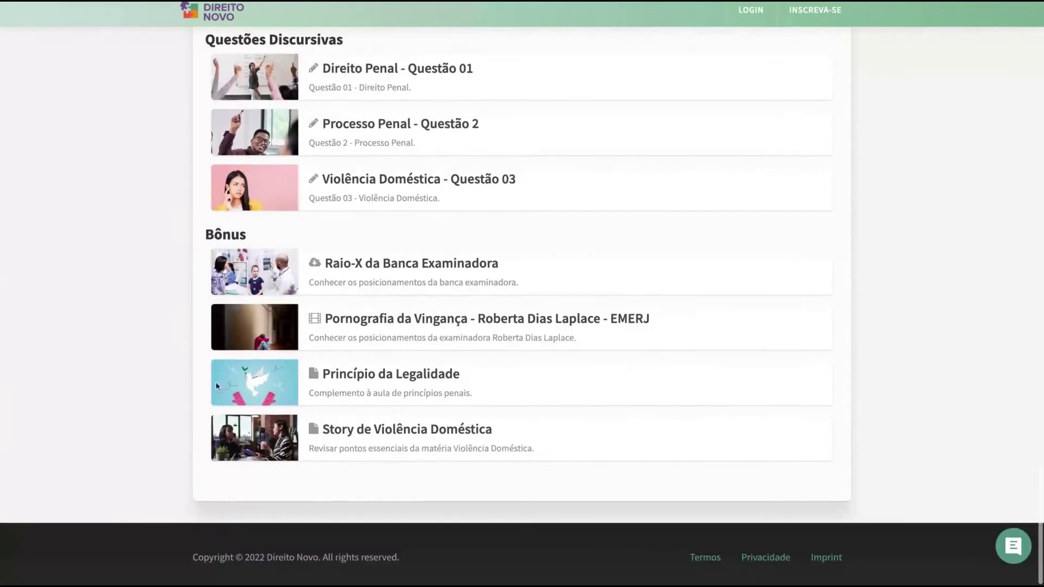
Return to the price box on the course sales page and follow its Compre agora purchase option
scroll(261, 326, up, 1)
scroll(327, 272, up, 2)
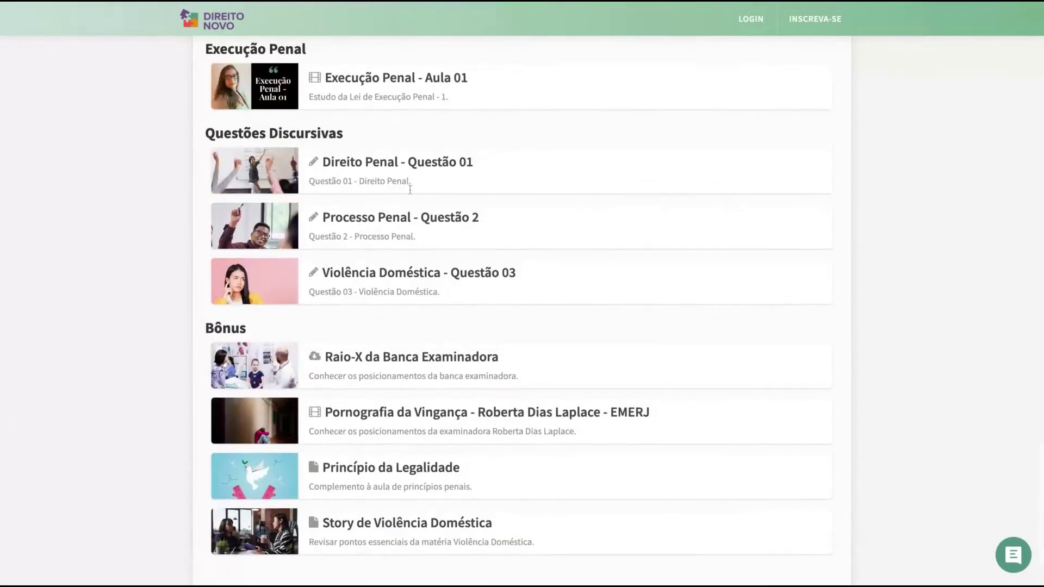
scroll(332, 285, up, 3)
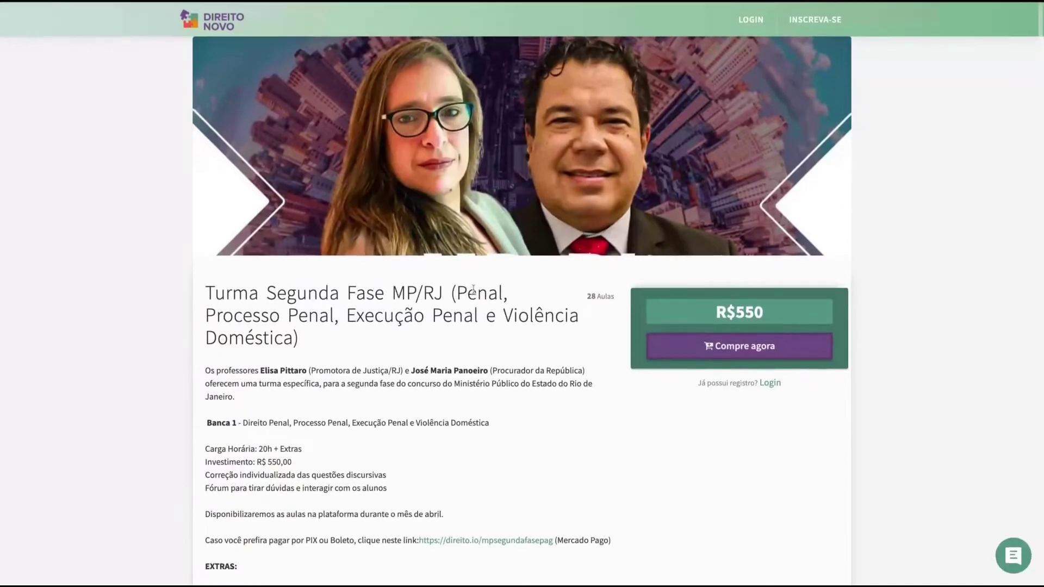
click(745, 354)
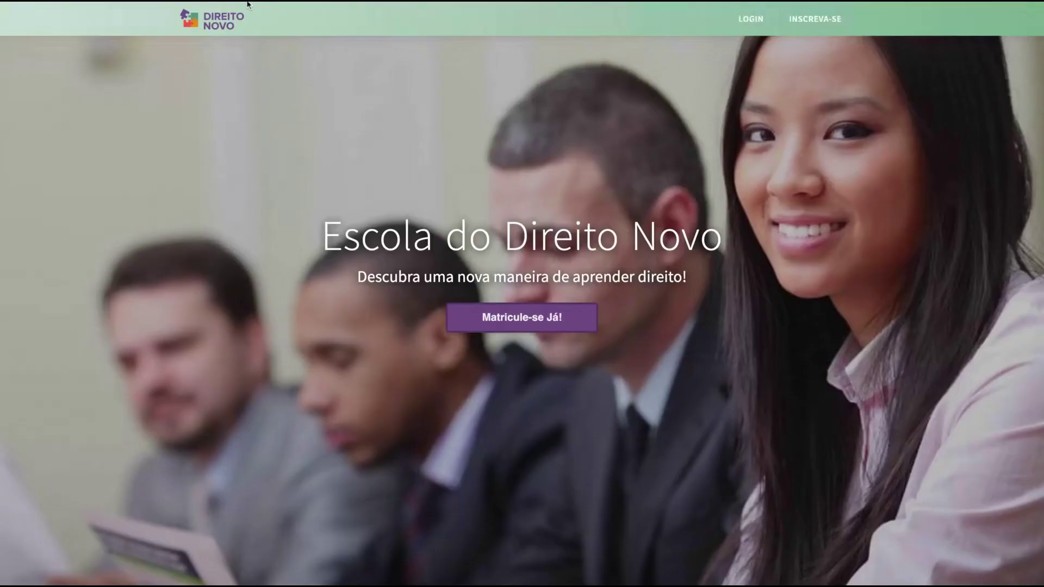
Go to the school's login and review the Creator Dashboard's activity chart, student statistics, launch checklist and activity feed
click(751, 20)
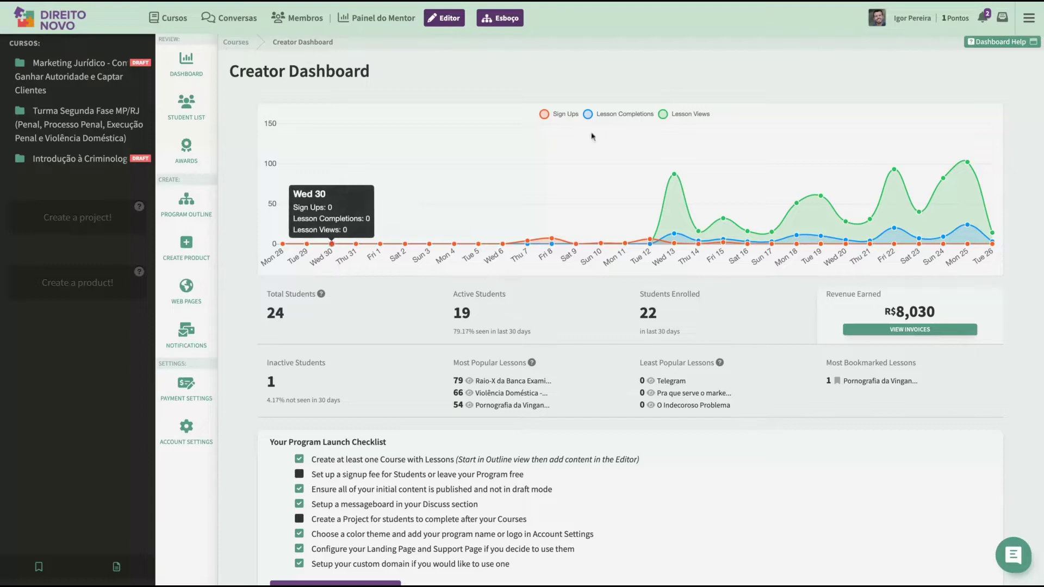
scroll(462, 435, down, 2)
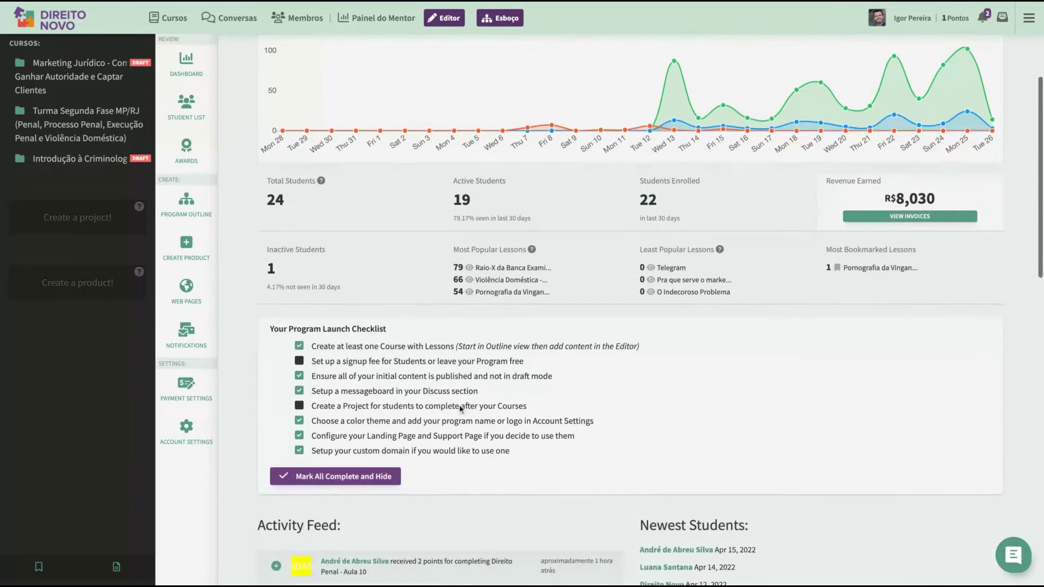
scroll(554, 335, down, 6)
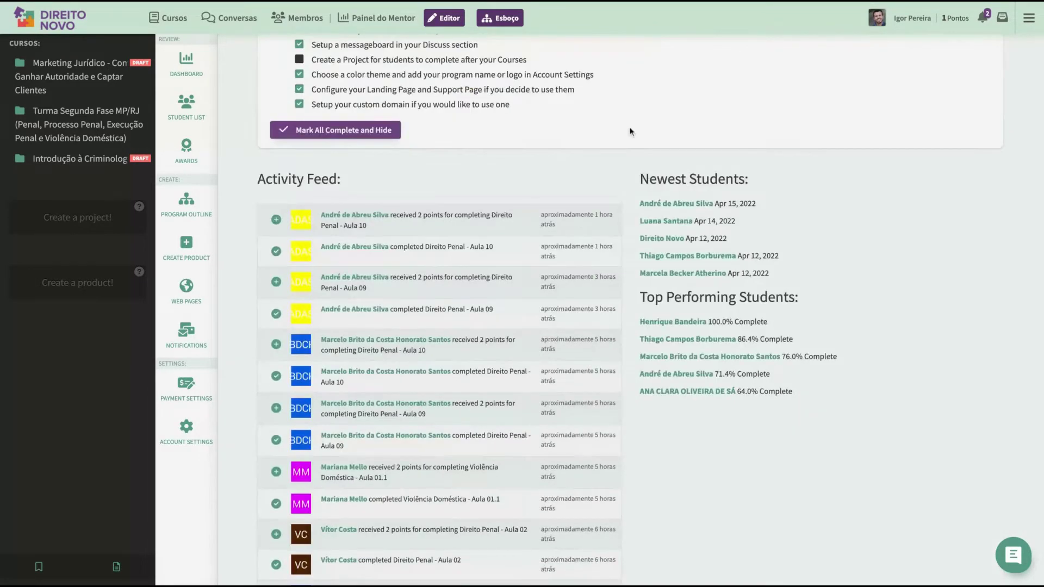
scroll(631, 131, up, 8)
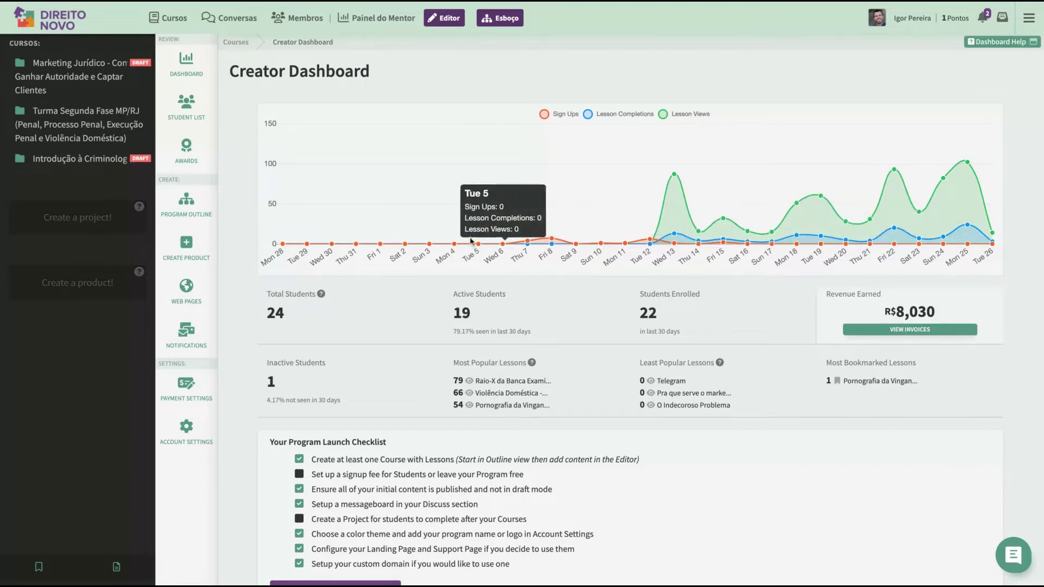
drag(242, 80, 242, 80)
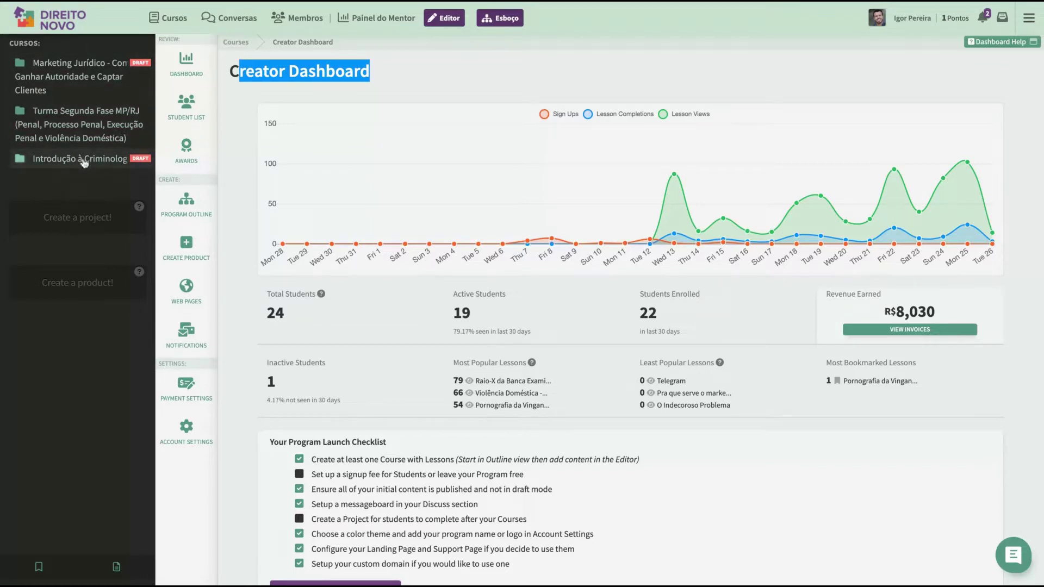
Open the draft course Introdução à Criminologia and look through its description down to the lesson list
click(43, 169)
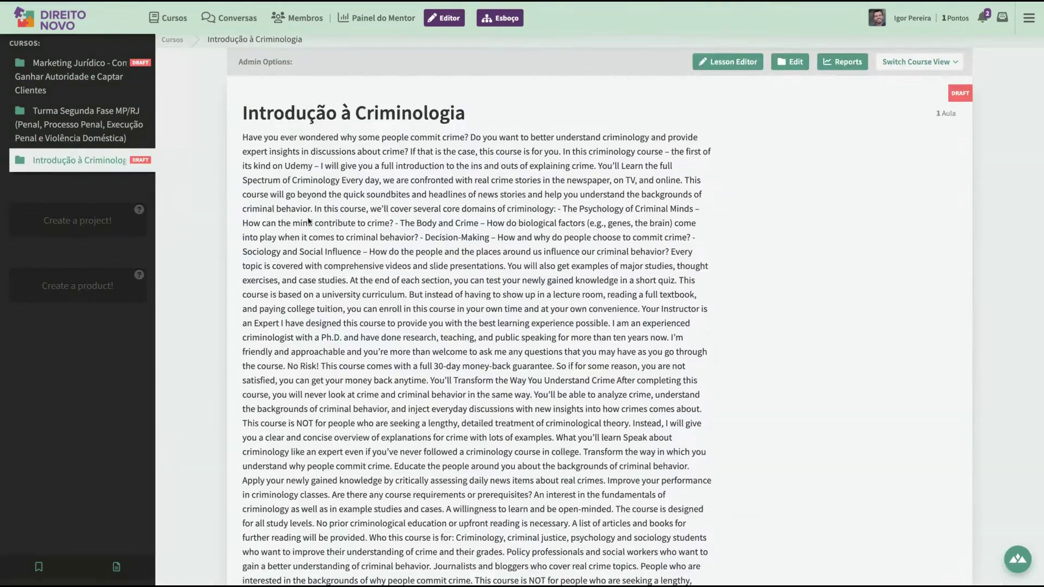
scroll(313, 220, down, 5)
scroll(471, 207, up, 5)
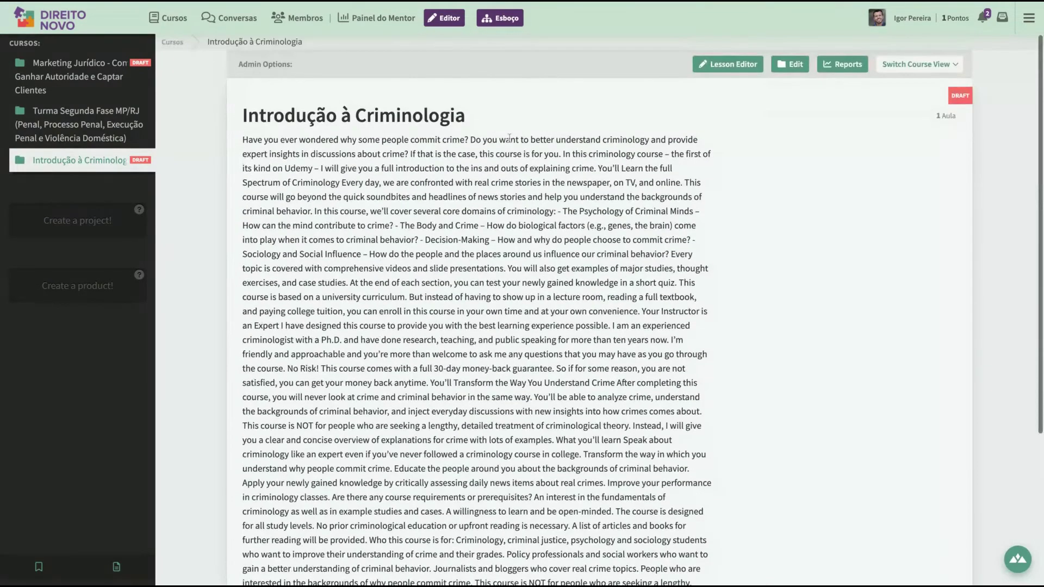
scroll(471, 207, down, 4)
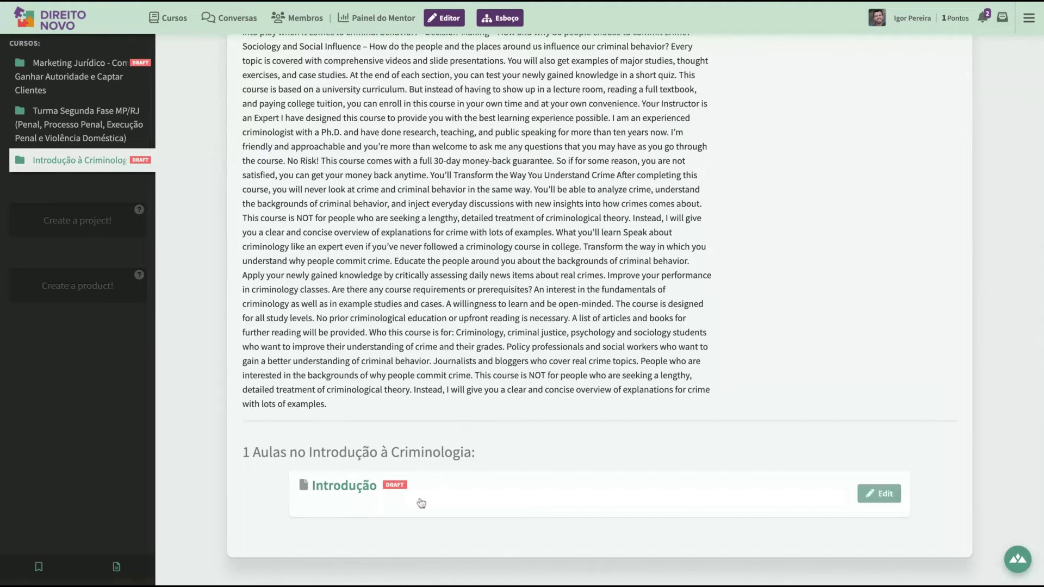
Open the course's Introdução lesson and look through its transcript text down to the completion option
click(483, 501)
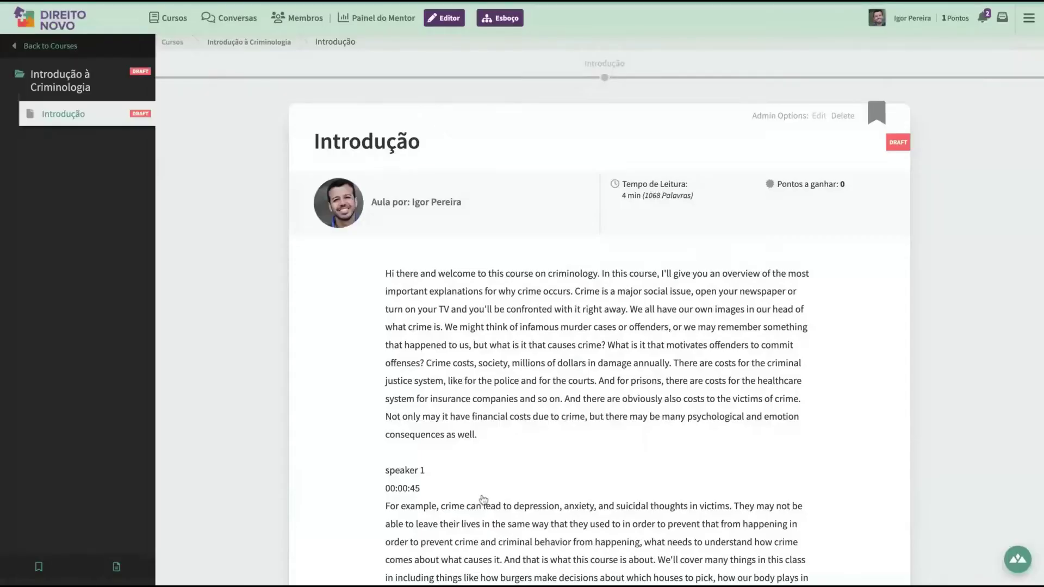
scroll(484, 501, down, 10)
scroll(540, 441, down, 8)
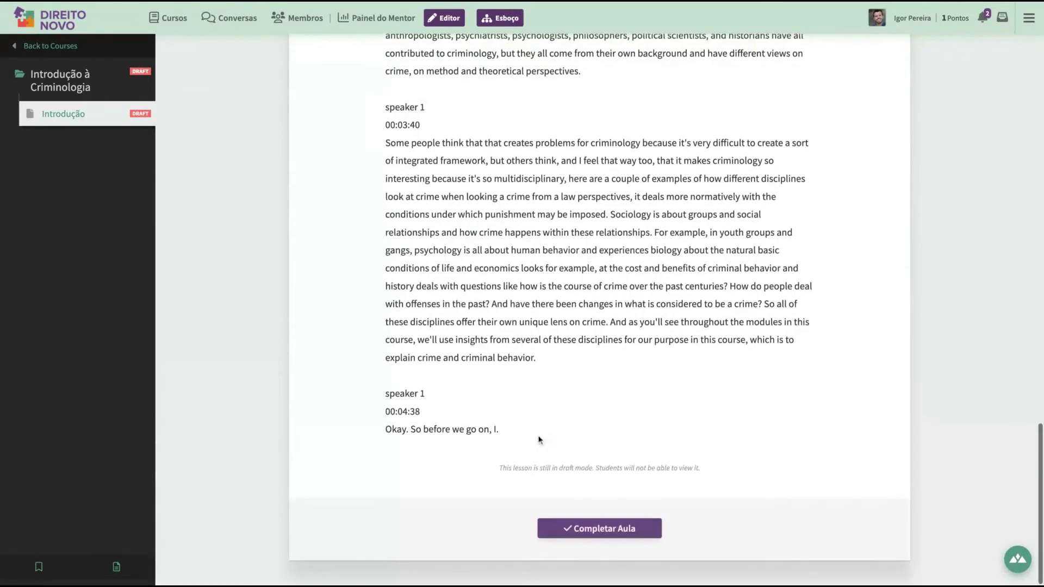
scroll(538, 437, up, 20)
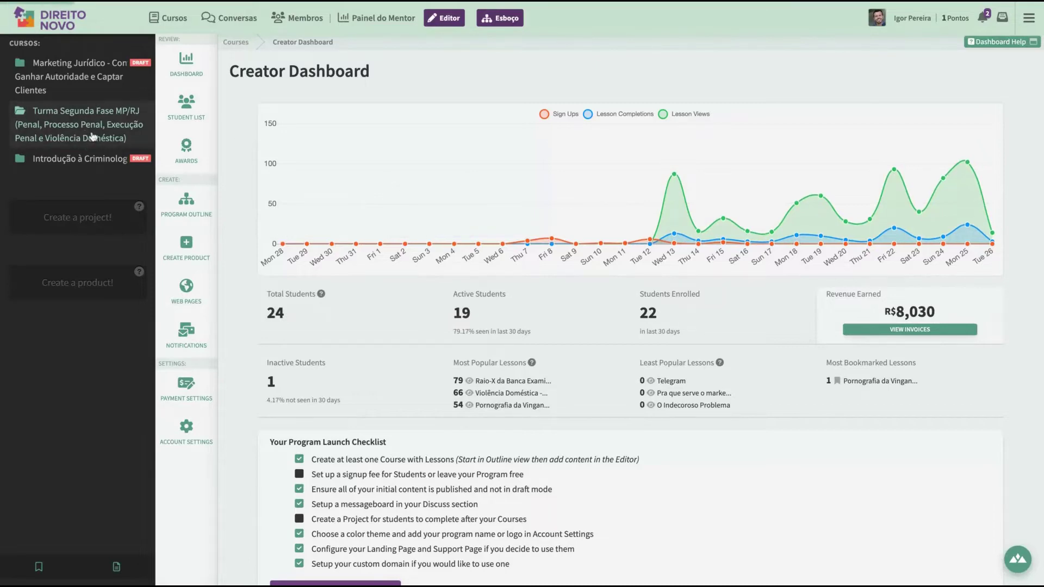
Open the Turma Segunda Fase MP/RJ course in the Lesson Editor and look through its lesson outline
click(93, 136)
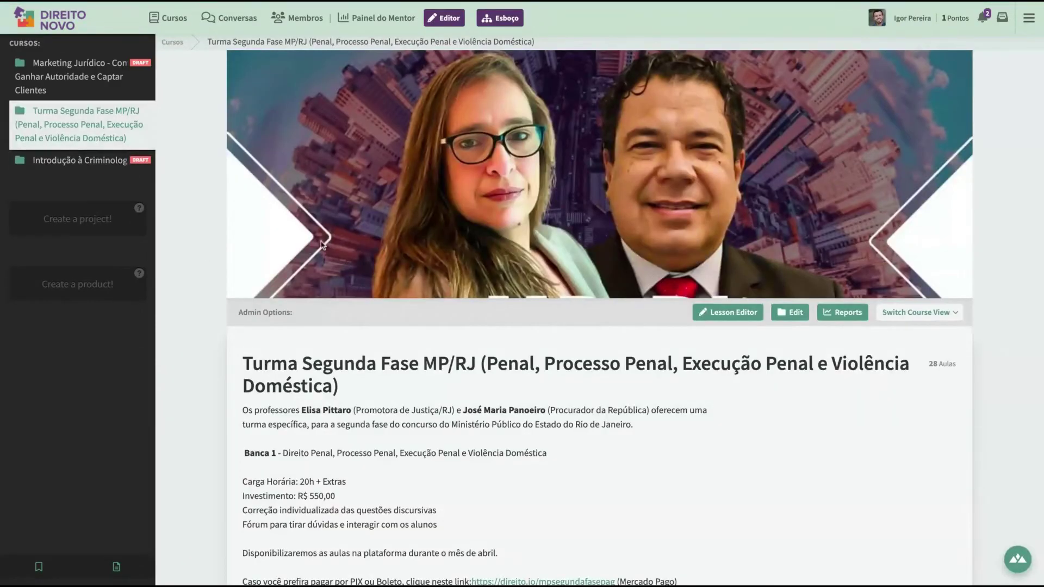
scroll(443, 271, down, 3)
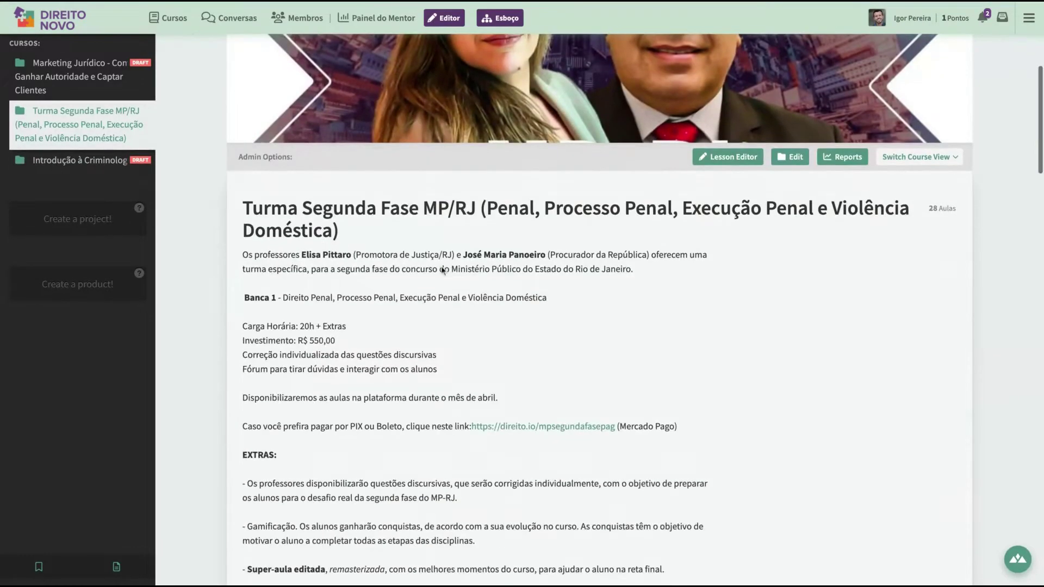
click(750, 158)
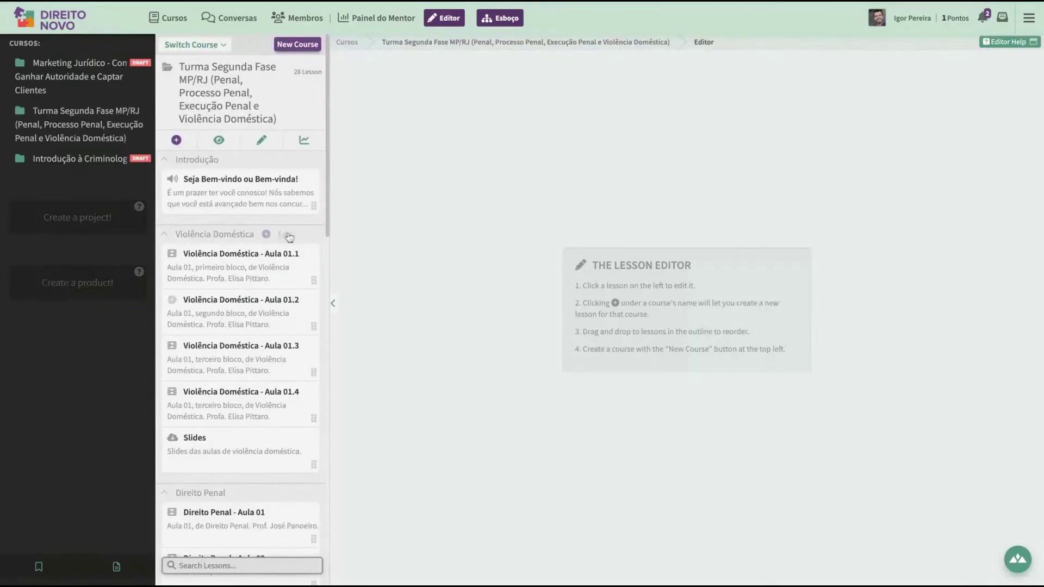
scroll(245, 248, down, 5)
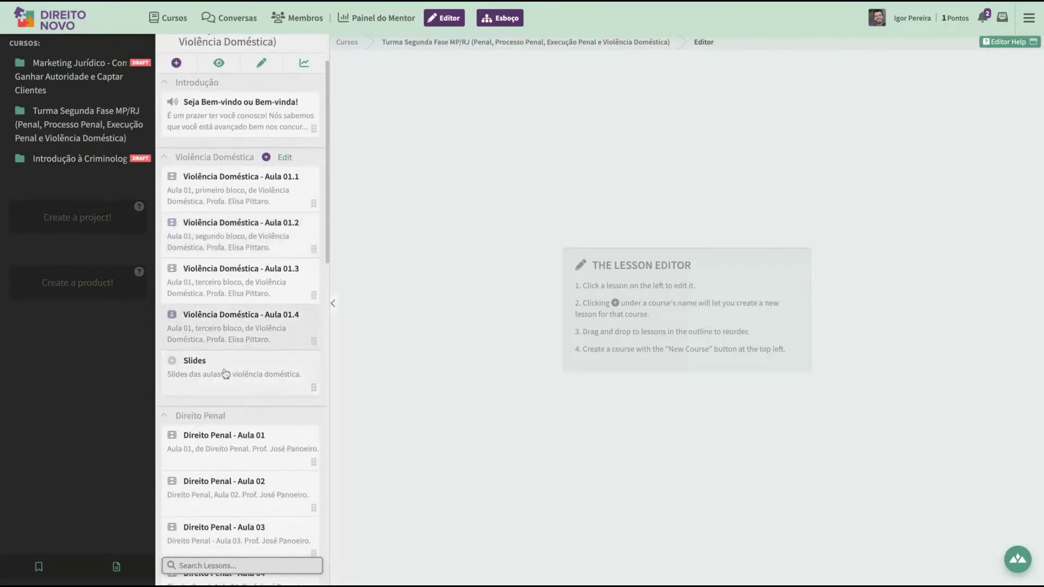
scroll(226, 373, down, 3)
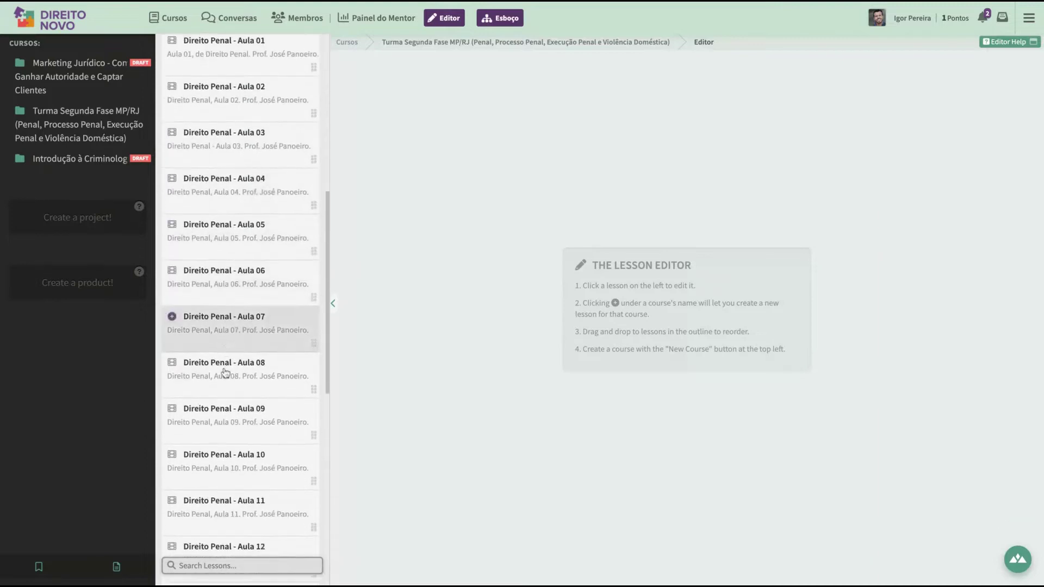
scroll(242, 268, up, 8)
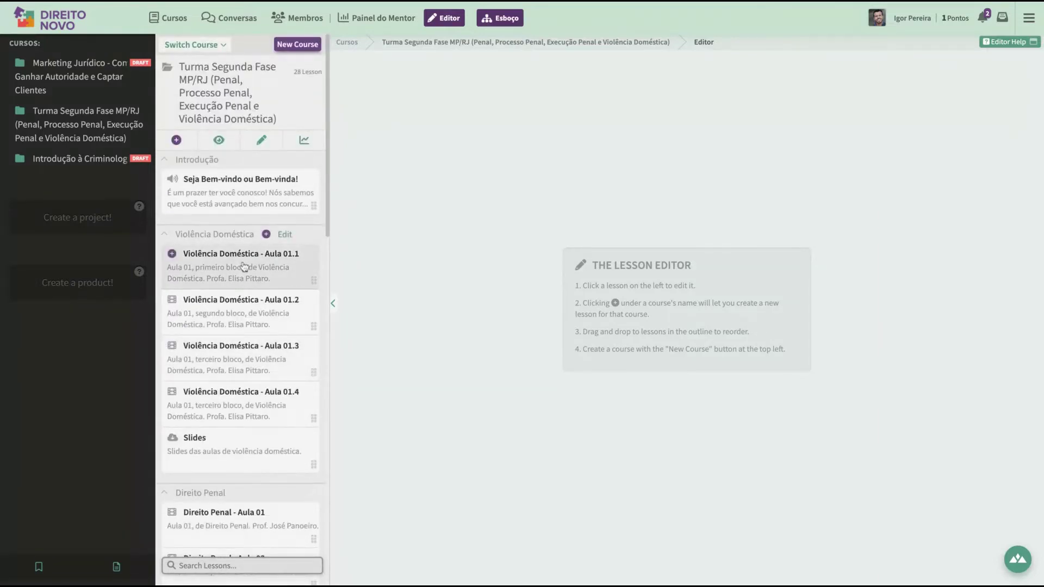
Open the Seja Bem-vindo ou Bem-vinda! lesson for editing and review its content, attachment types and release settings
click(239, 194)
scroll(443, 313, down, 5)
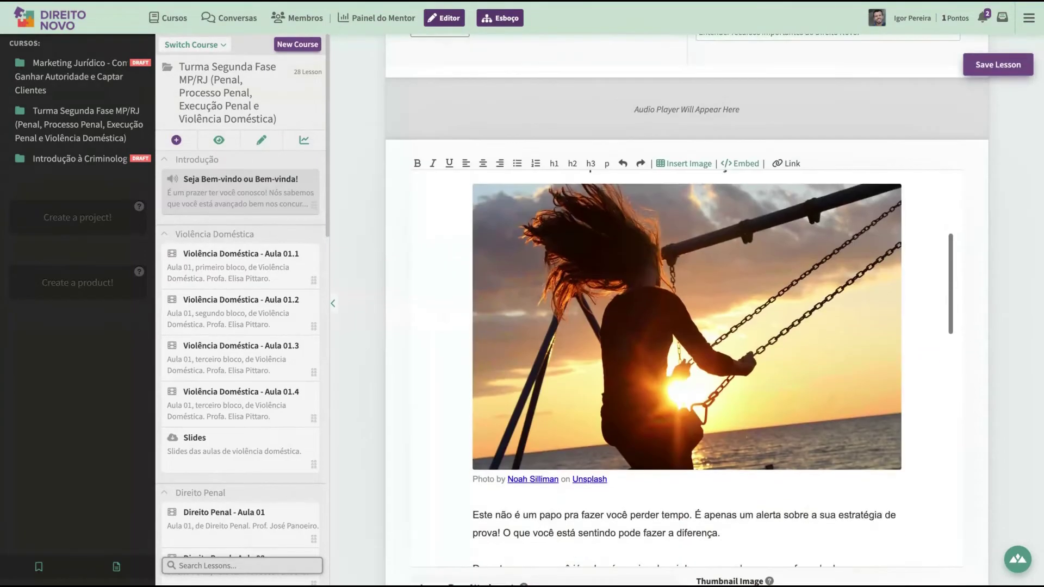
scroll(410, 298, down, 7)
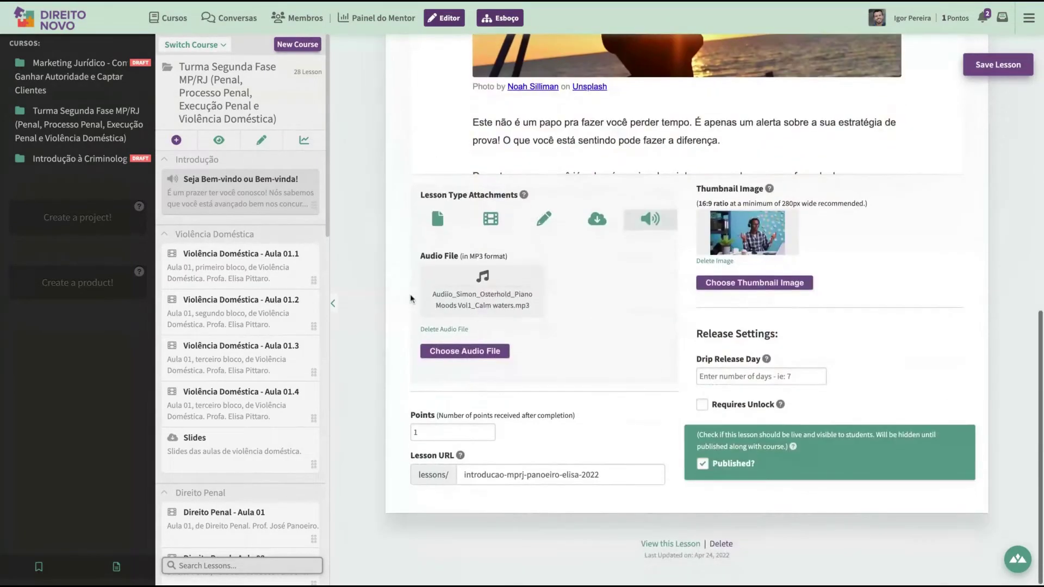
scroll(657, 256, up, 1)
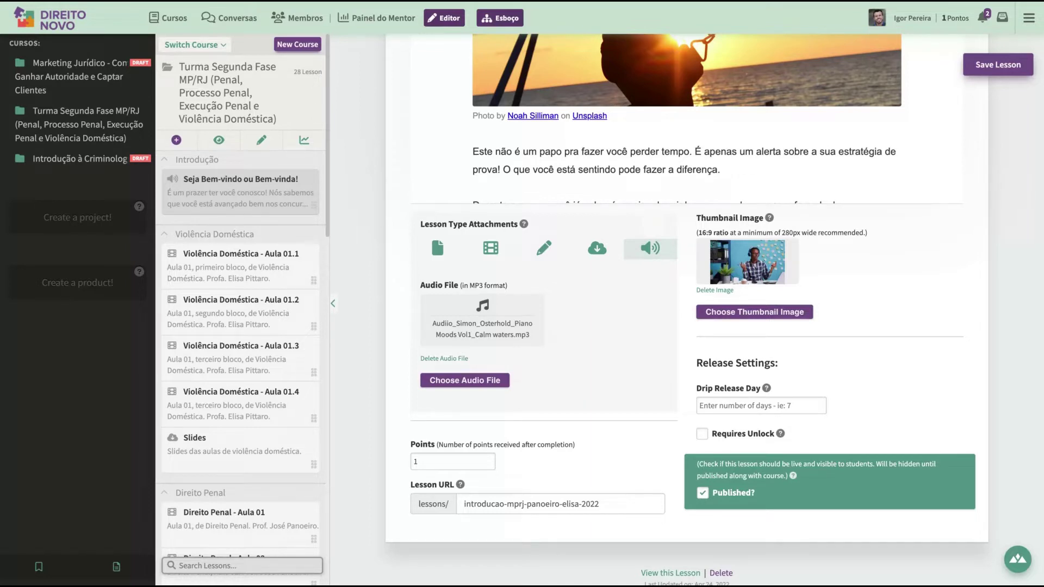
scroll(501, 134, down, 2)
scroll(501, 134, up, 2)
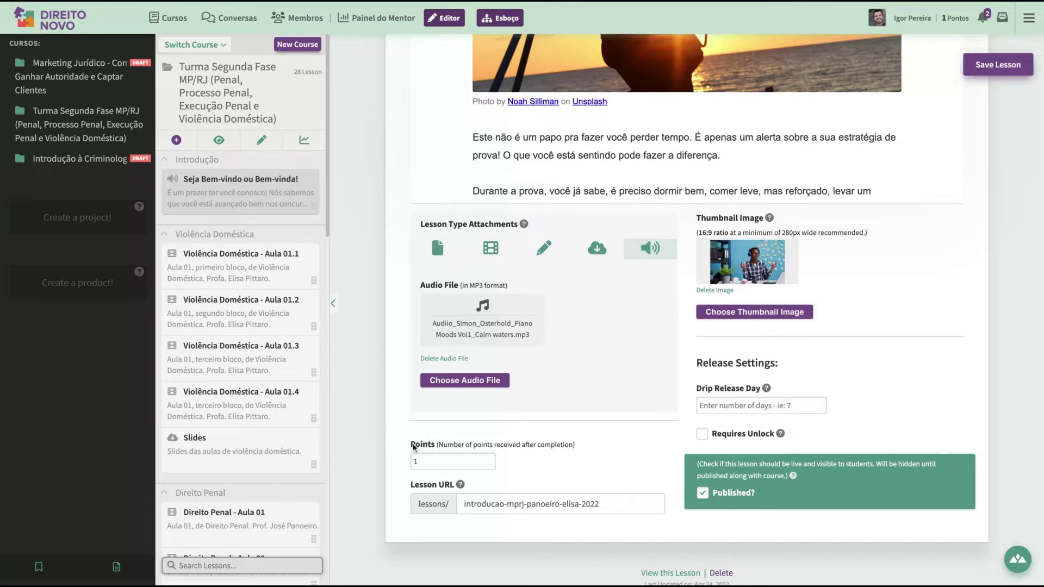
Point out the lesson's Points and Lesson URL settings and activate the empty Drip Release Day field
drag(413, 446, 587, 449)
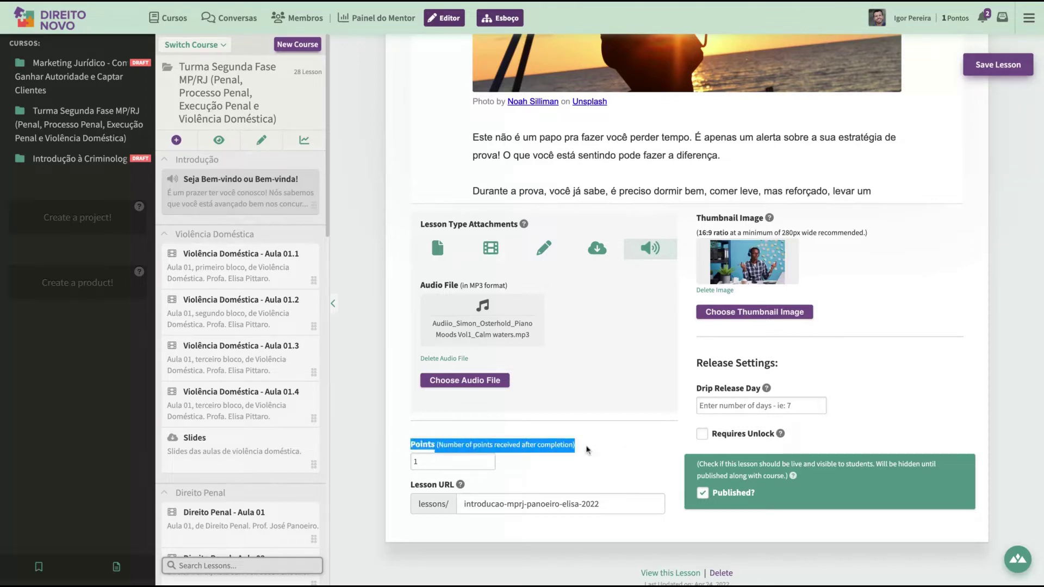
click(440, 487)
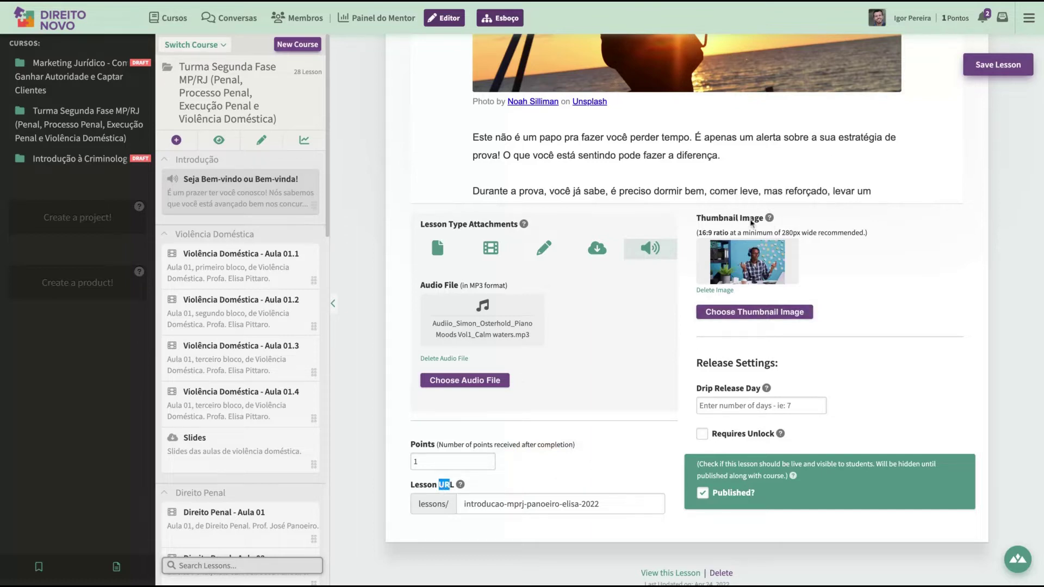
scroll(750, 222, up, 1)
mouse_move(766, 417)
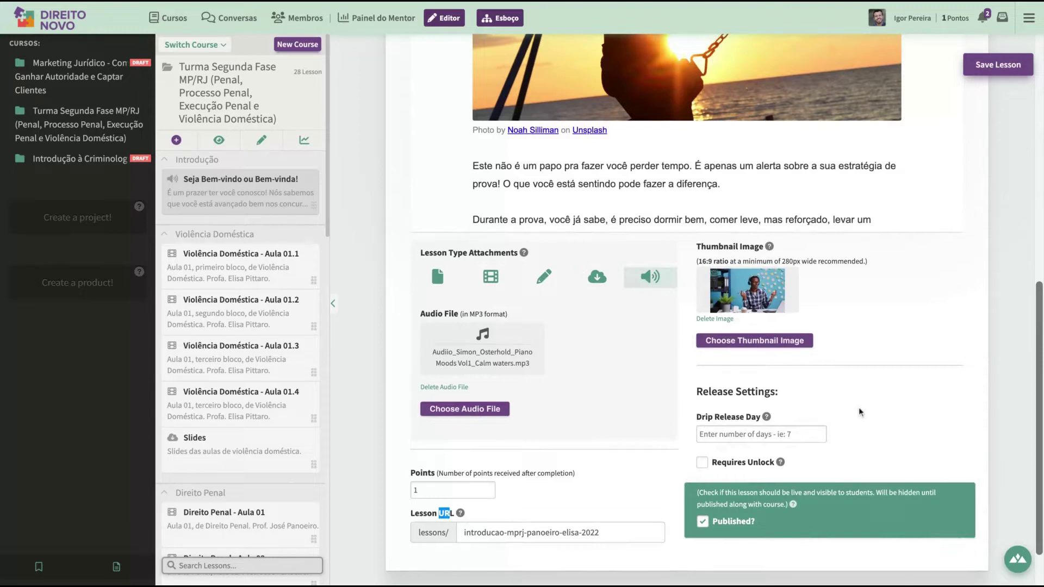
click(795, 434)
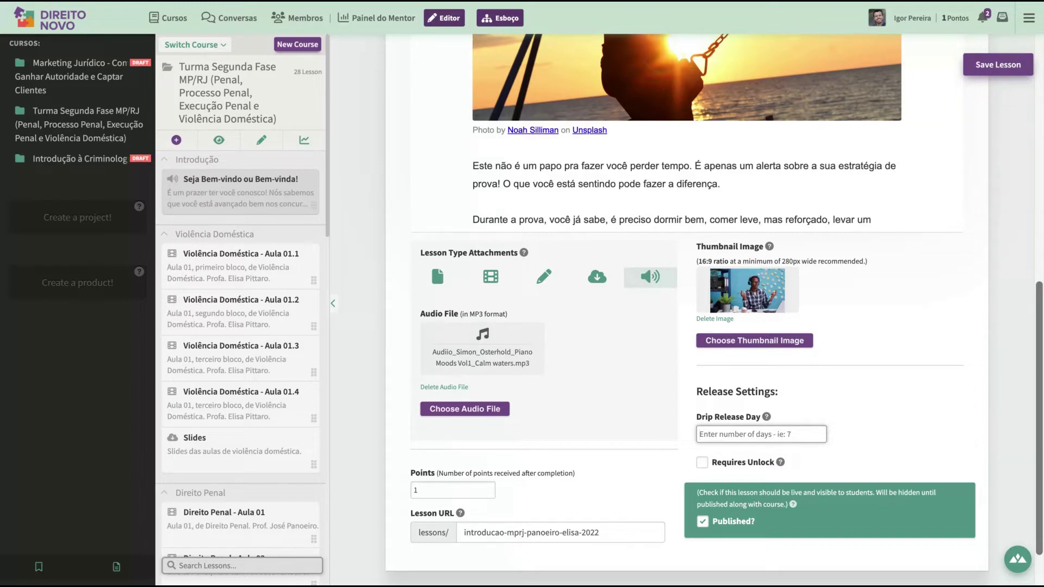
Open the published view of the Seja Bem-vindo ou Bem-vinda! lesson from its editor
scroll(906, 380, up, 15)
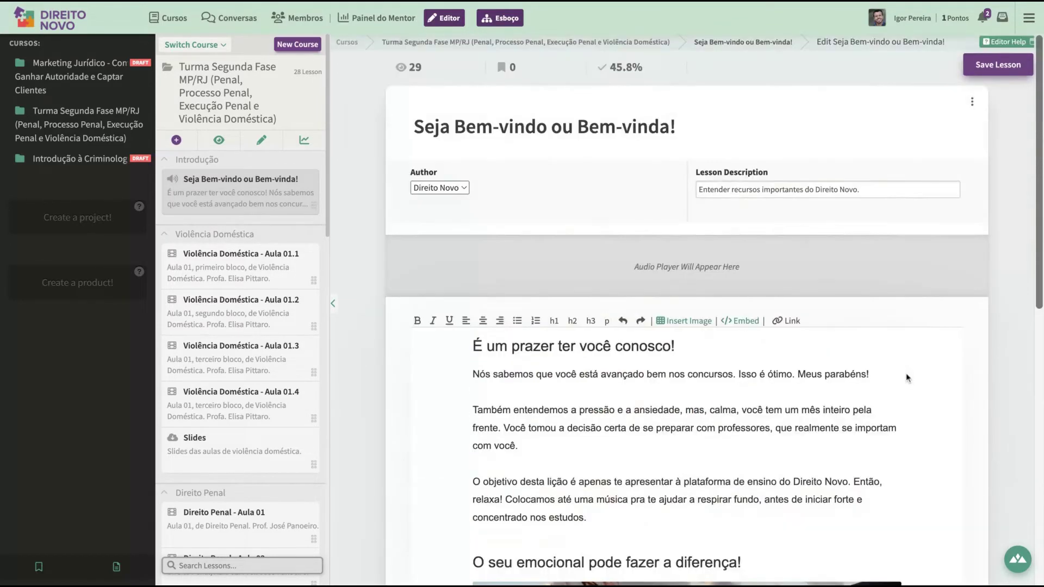
mouse_move(975, 126)
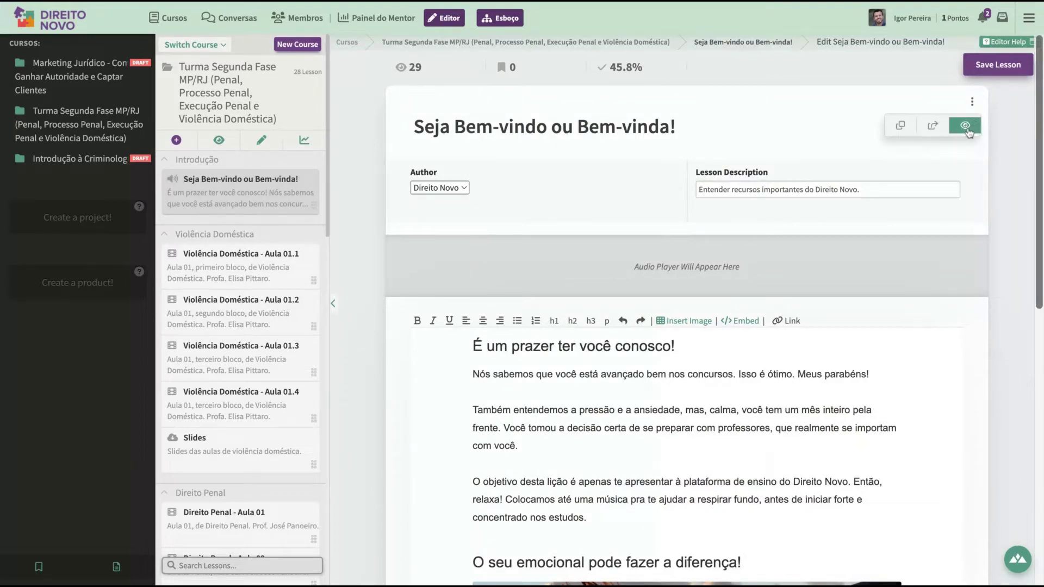
click(968, 131)
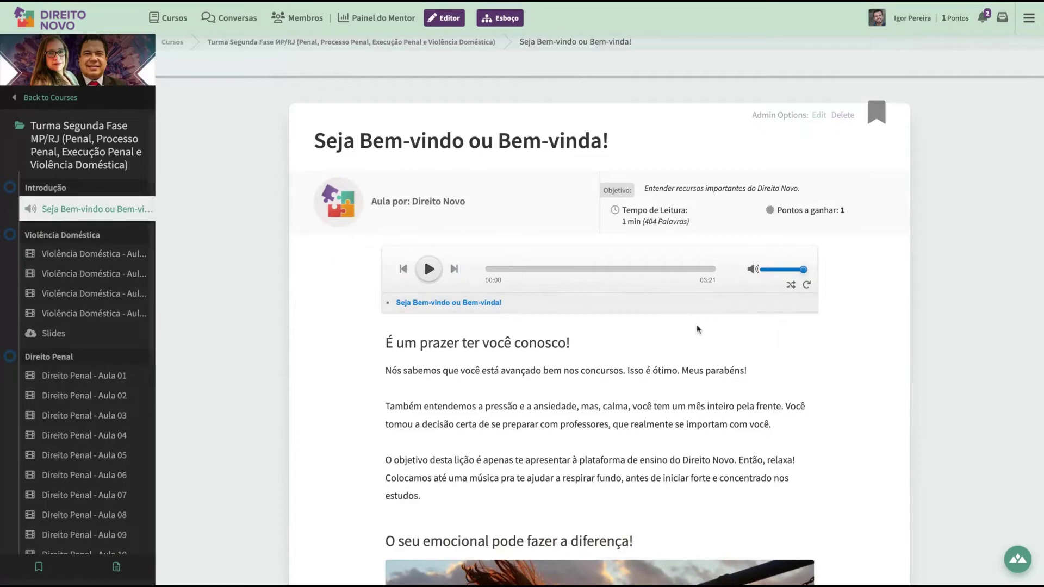
Play a few seconds of the welcome lesson's audio and briefly highlight its author, Direito Novo
scroll(489, 207, down, 1)
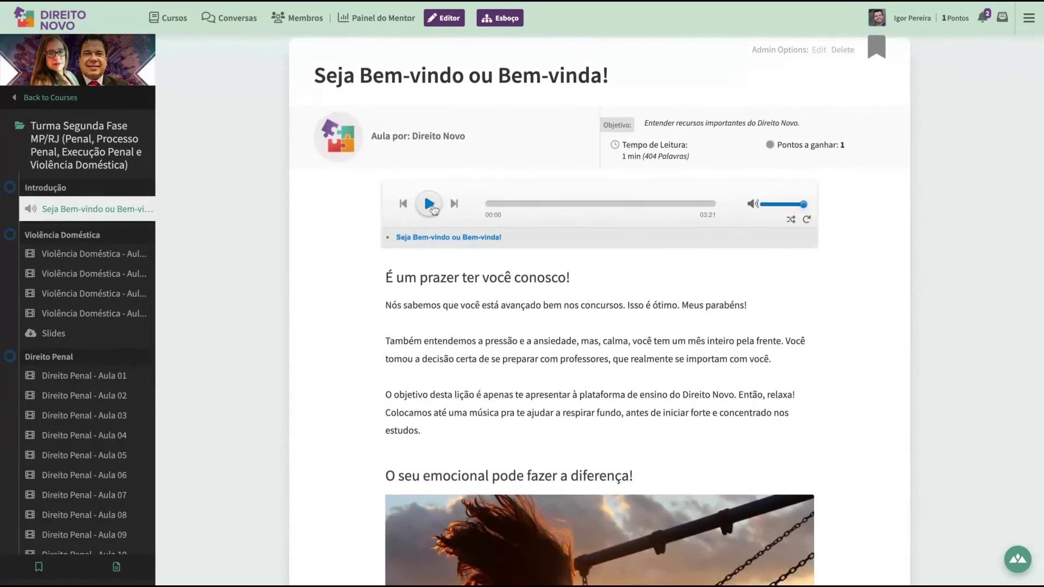
click(429, 204)
scroll(333, 169, up, 1)
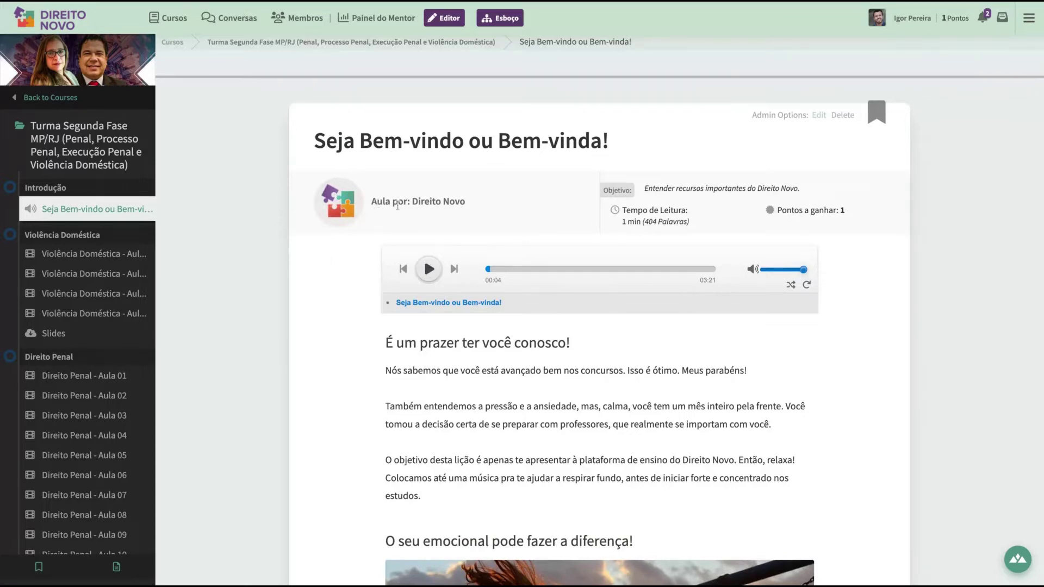
triple_click(414, 202)
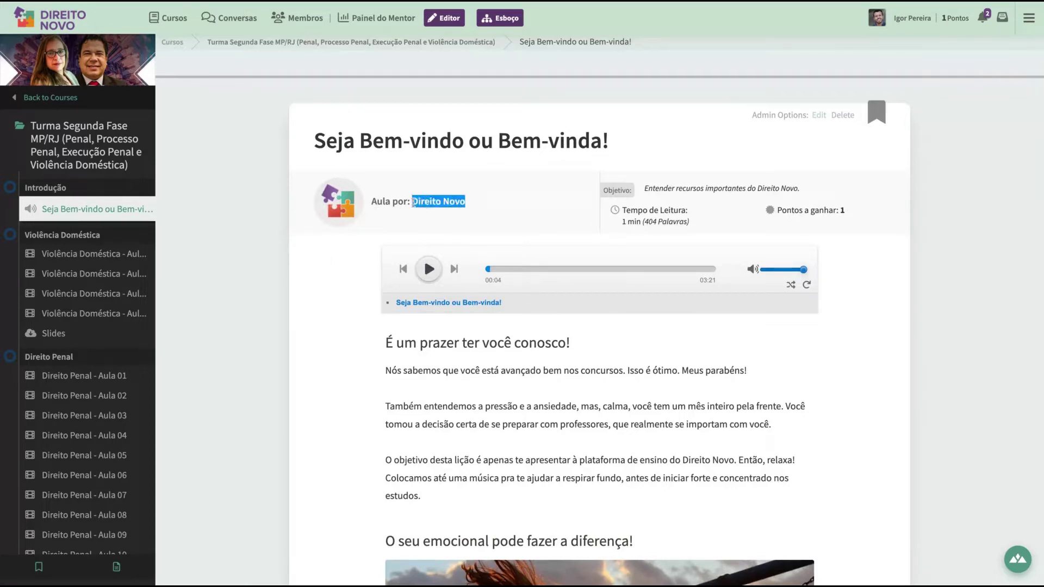
click(469, 204)
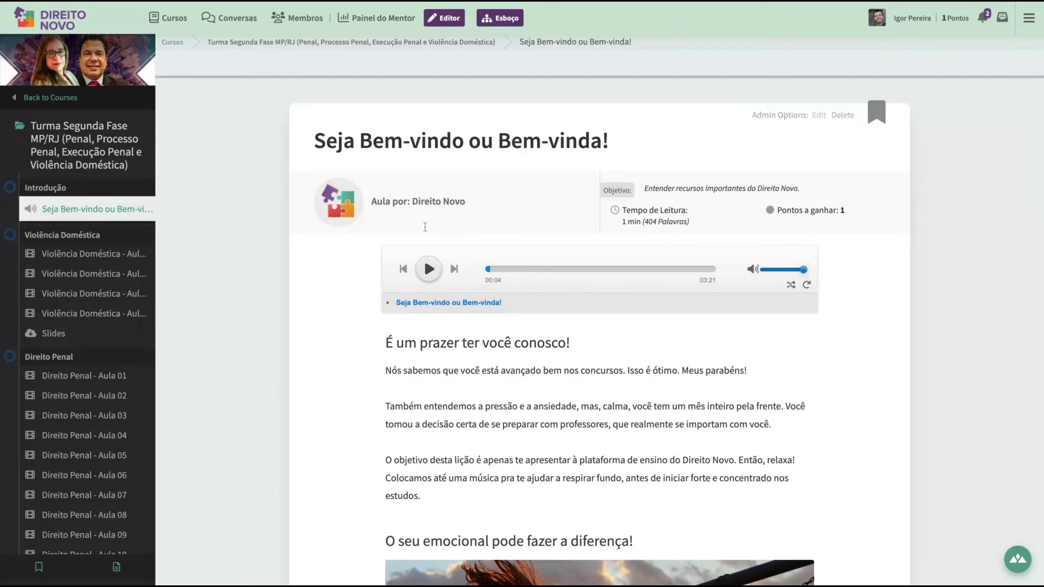
Highlight the welcome lesson's author line, reading time, points to earn and objective in the lesson header
scroll(413, 256, down, 1)
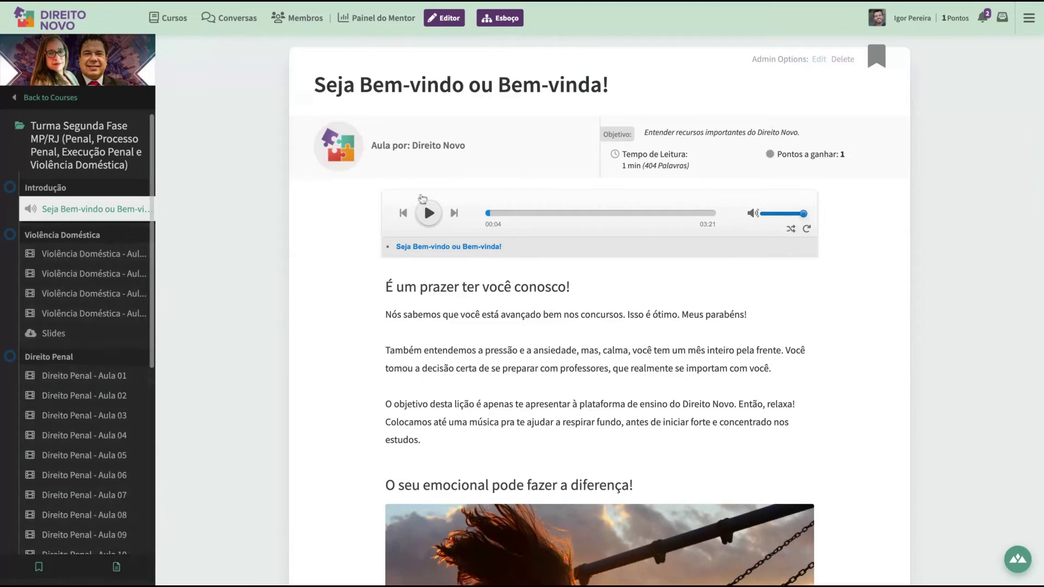
scroll(345, 354, up, 1)
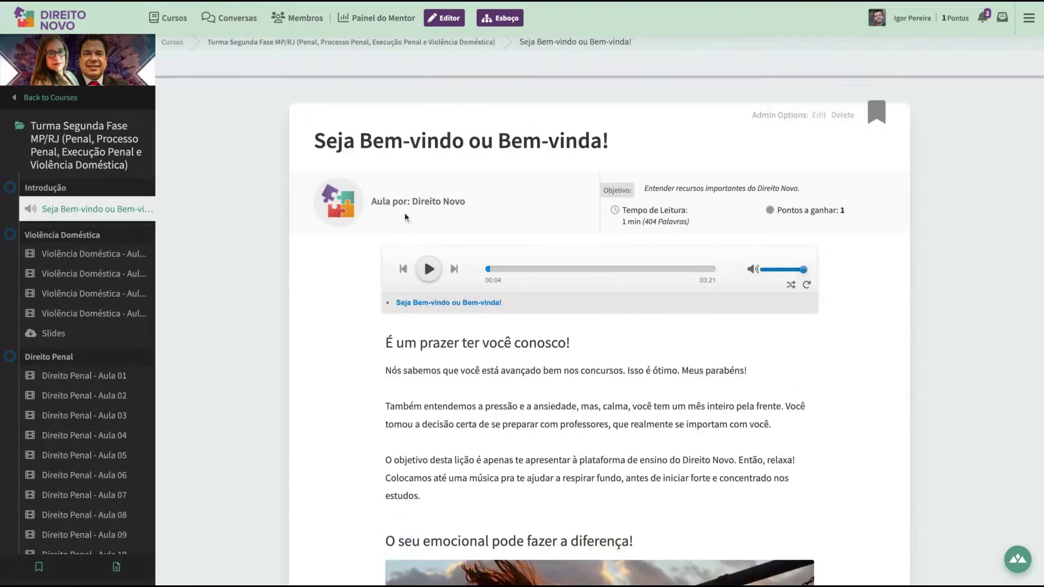
drag(373, 201, 466, 201)
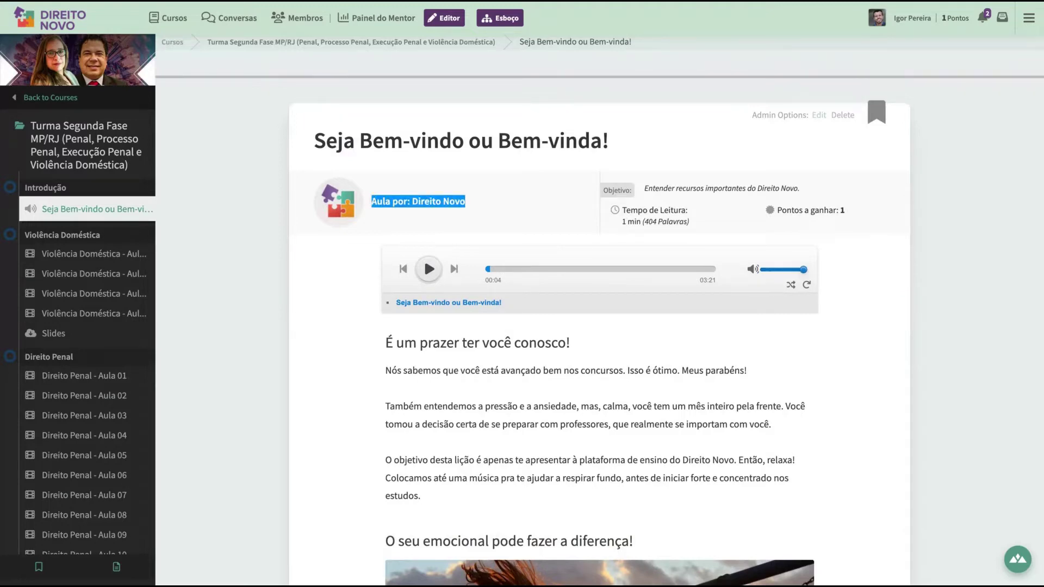
drag(483, 206, 386, 201)
scroll(664, 450, down, 1)
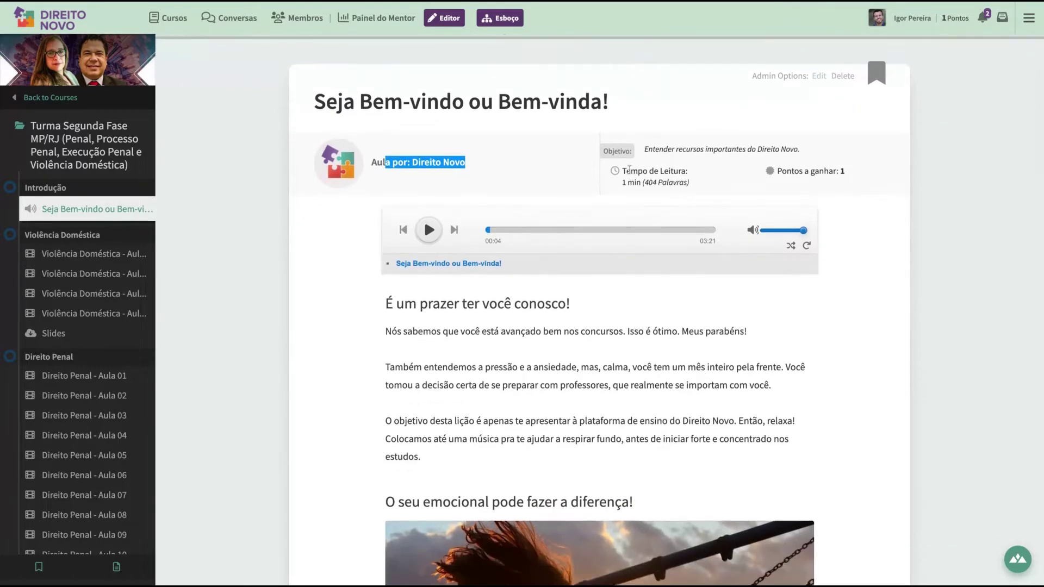
drag(630, 171, 689, 183)
scroll(702, 309, down, 1)
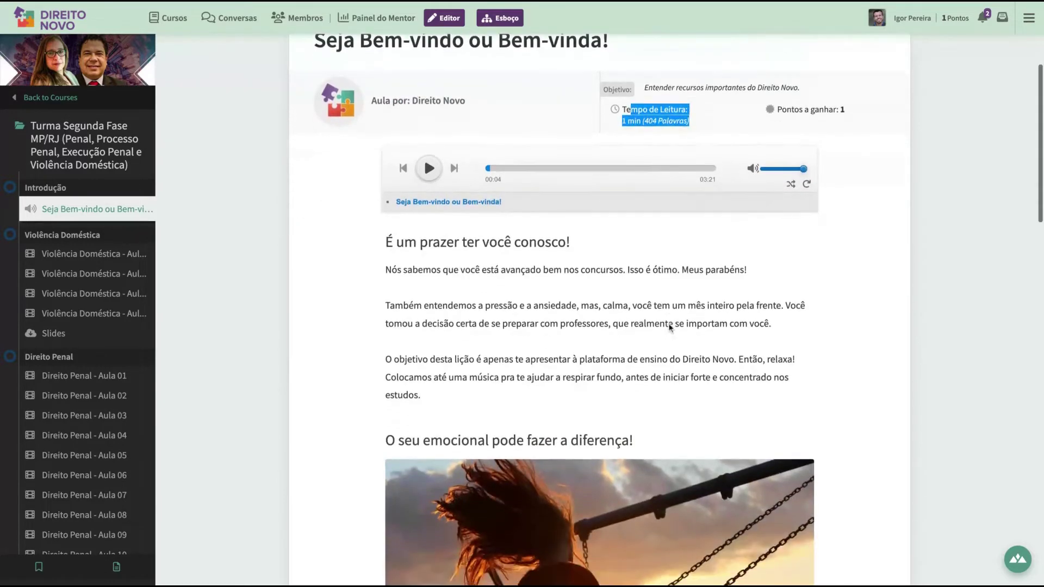
drag(769, 113, 846, 115)
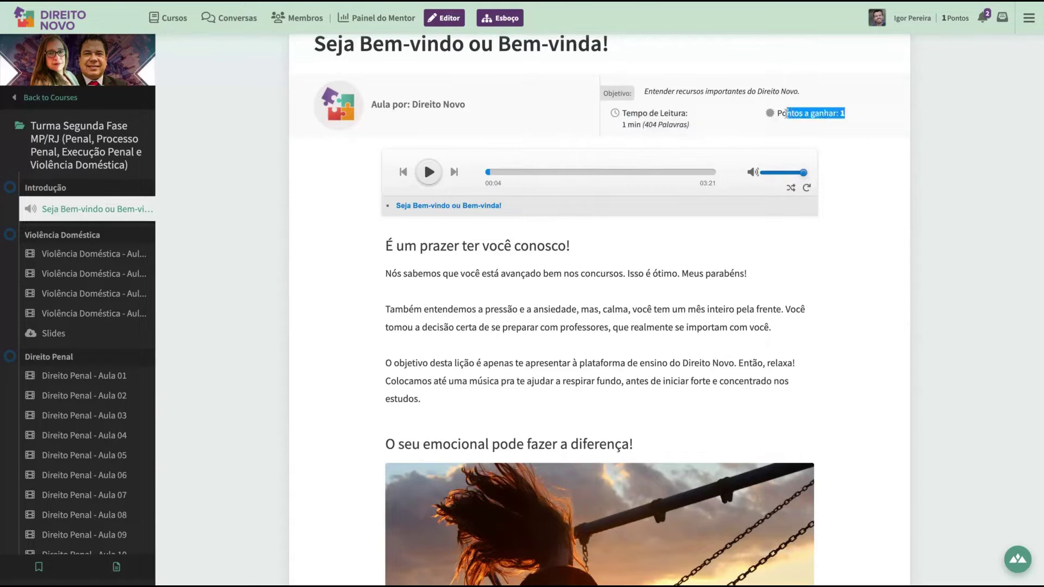
scroll(783, 278, down, 2)
scroll(784, 277, up, 1)
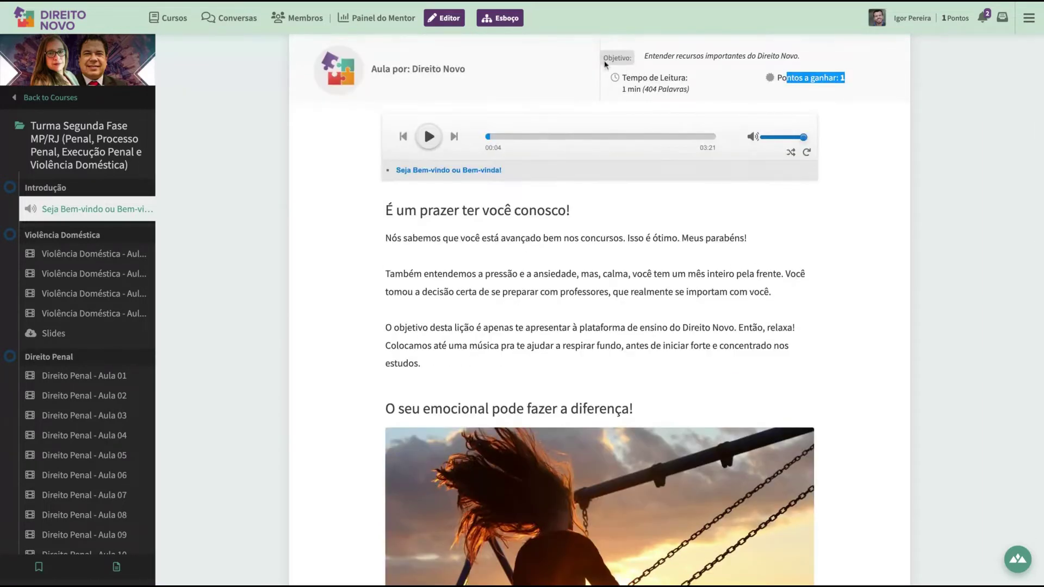
drag(645, 56, 693, 56)
Review the rest of the welcome lesson, including its embedded images and platform instructions, down to the completion option
scroll(588, 212, down, 10)
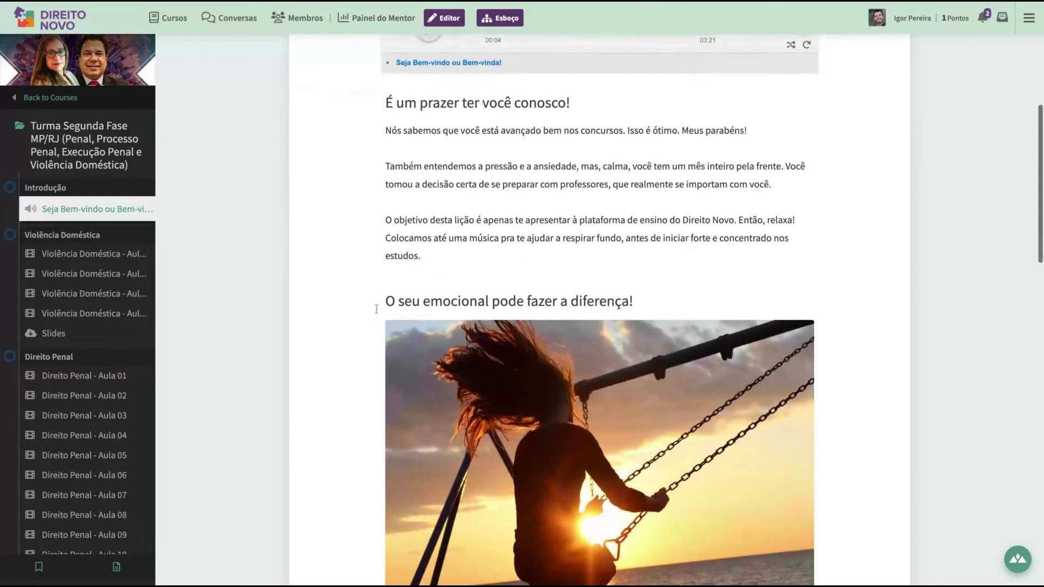
scroll(403, 310, down, 8)
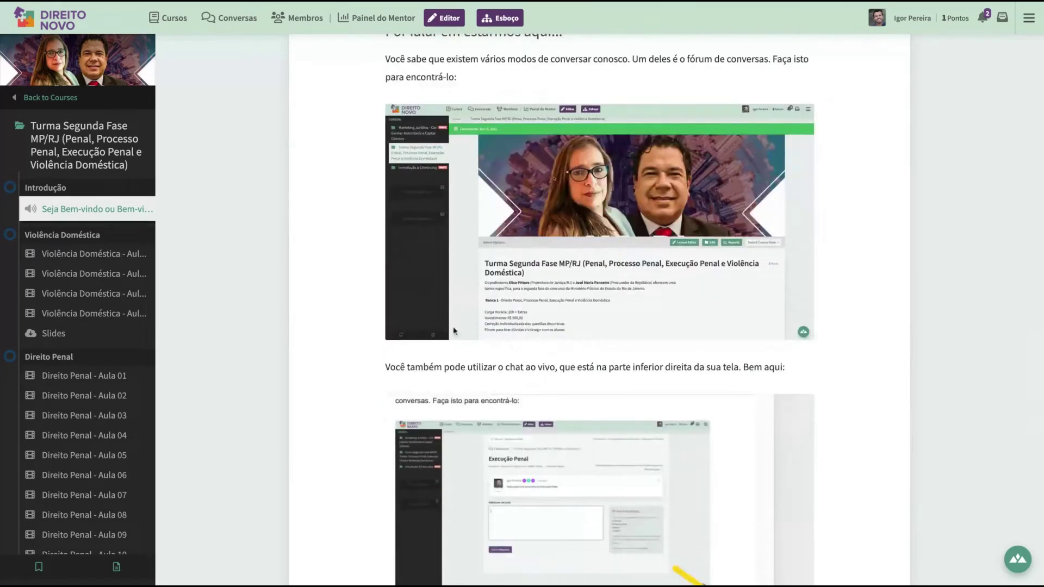
scroll(397, 307, down, 1)
scroll(381, 307, down, 10)
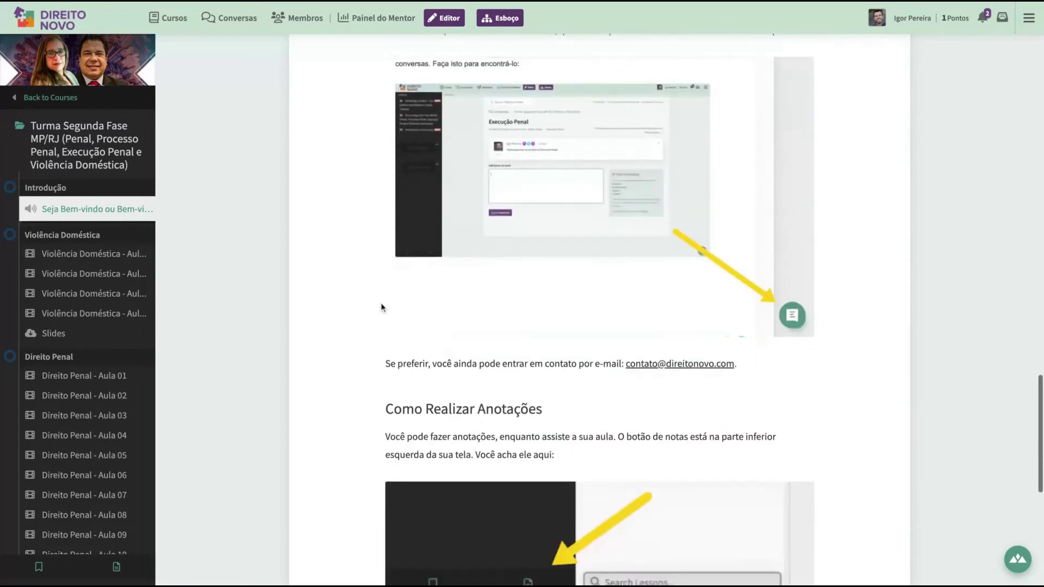
scroll(383, 308, down, 3)
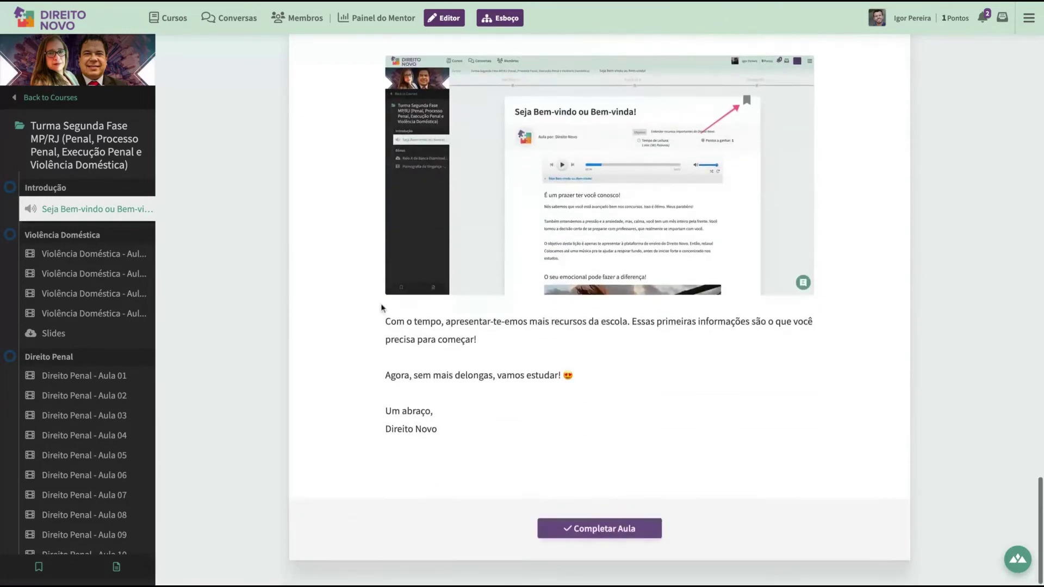
Move on to the Violência Doméstica - Aula 01.1 lesson and look over its video, header and description
click(607, 534)
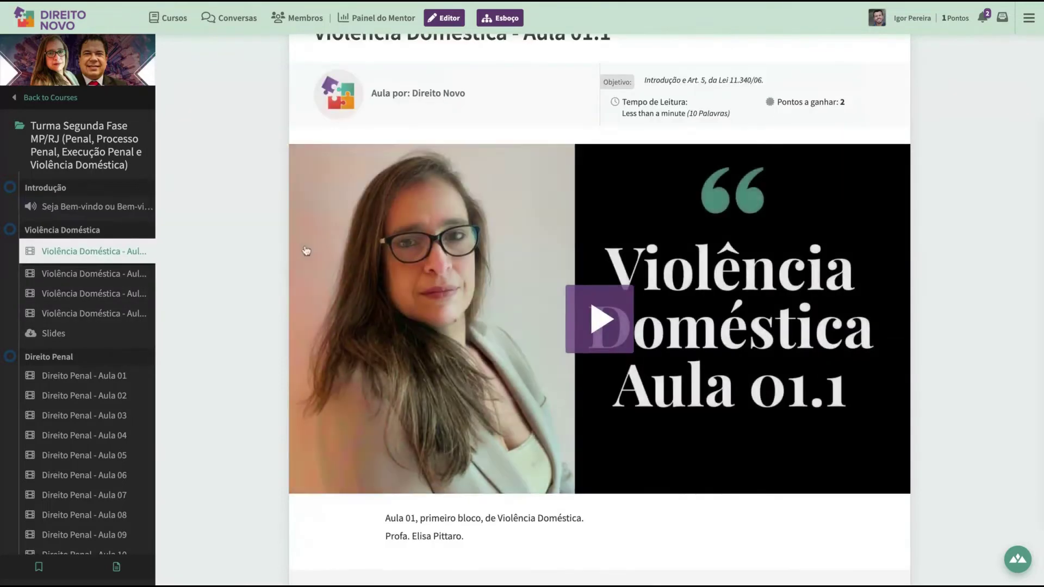
scroll(305, 252, down, 1)
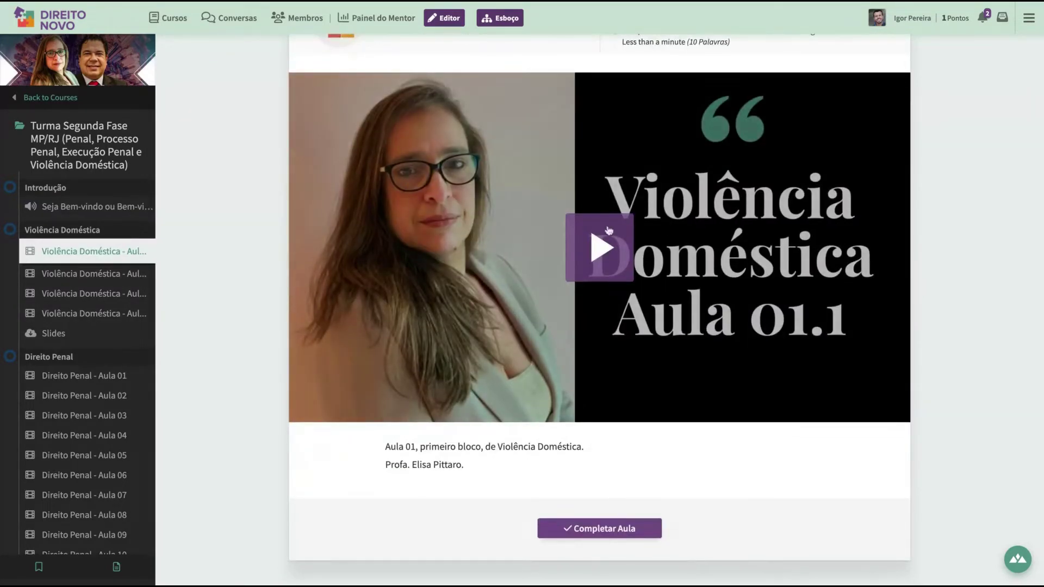
scroll(607, 232, up, 2)
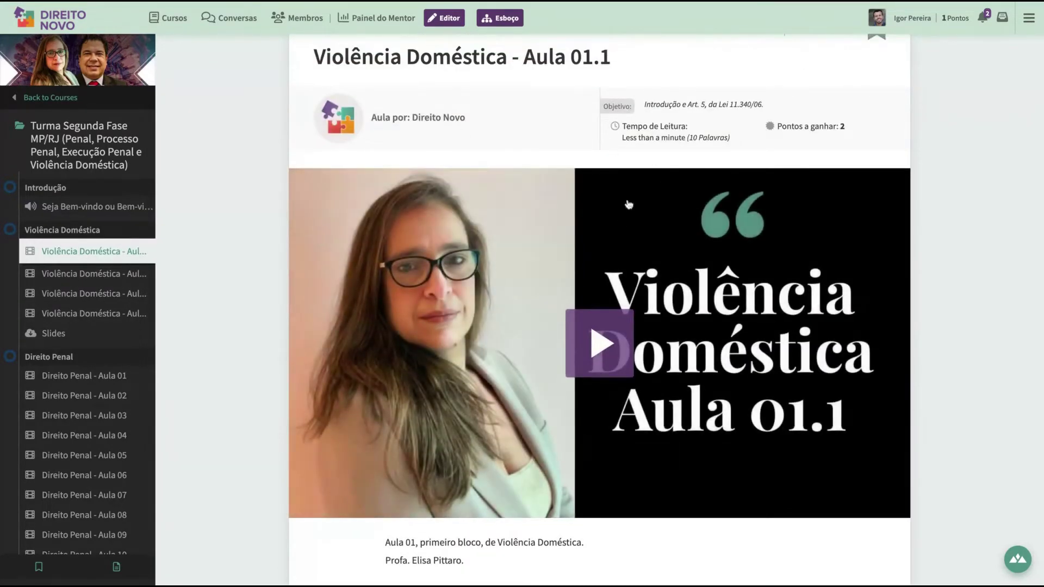
scroll(629, 202, up, 2)
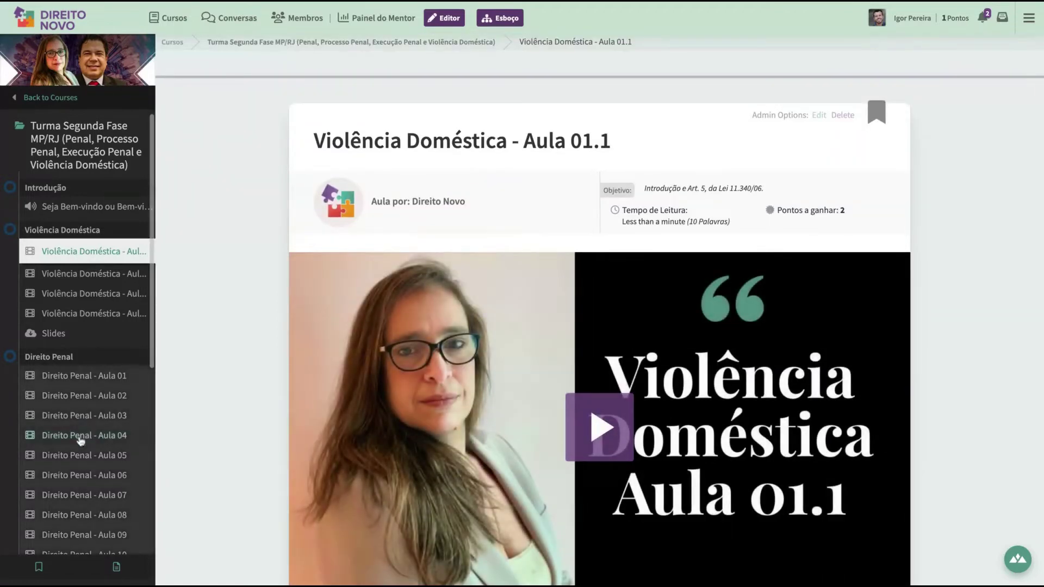
Open the Direito Penal - Aula 04 lesson and look over its video player and description
click(80, 438)
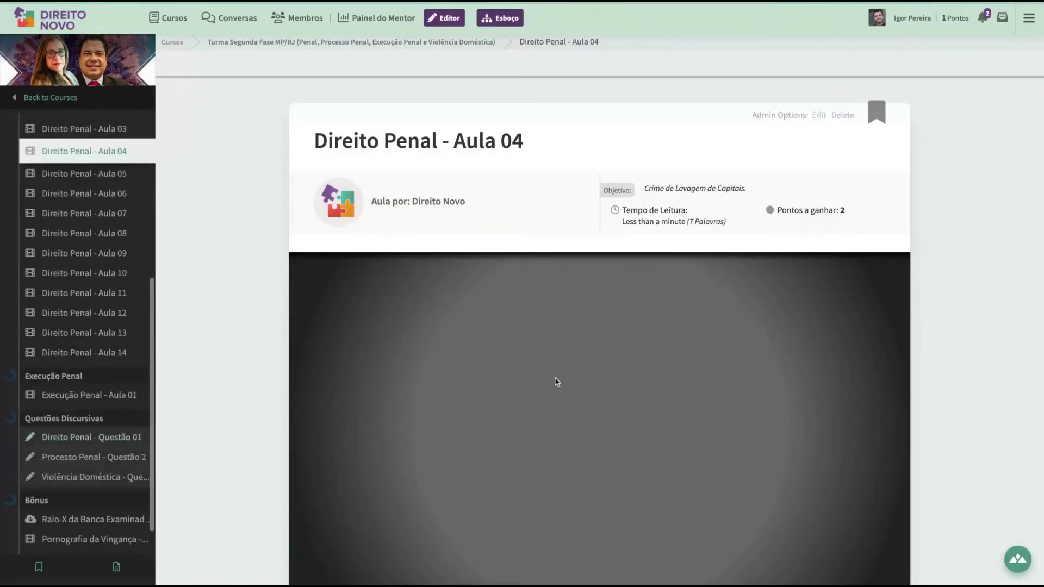
scroll(514, 199, down, 2)
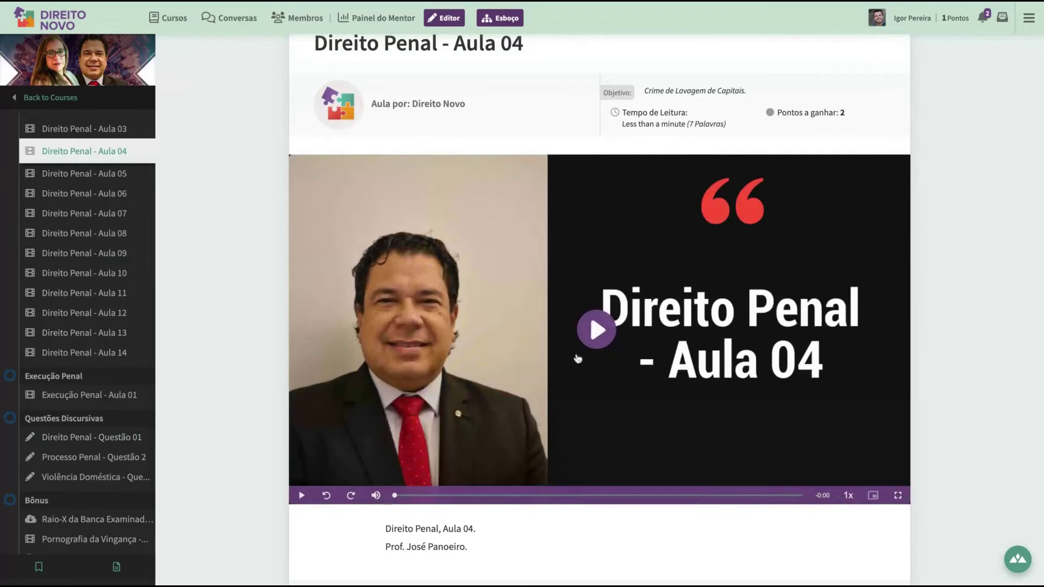
scroll(405, 274, down, 2)
Open the Direito Penal - Questão 01 assignment and examine its question, answer field and attachment upload option
click(57, 439)
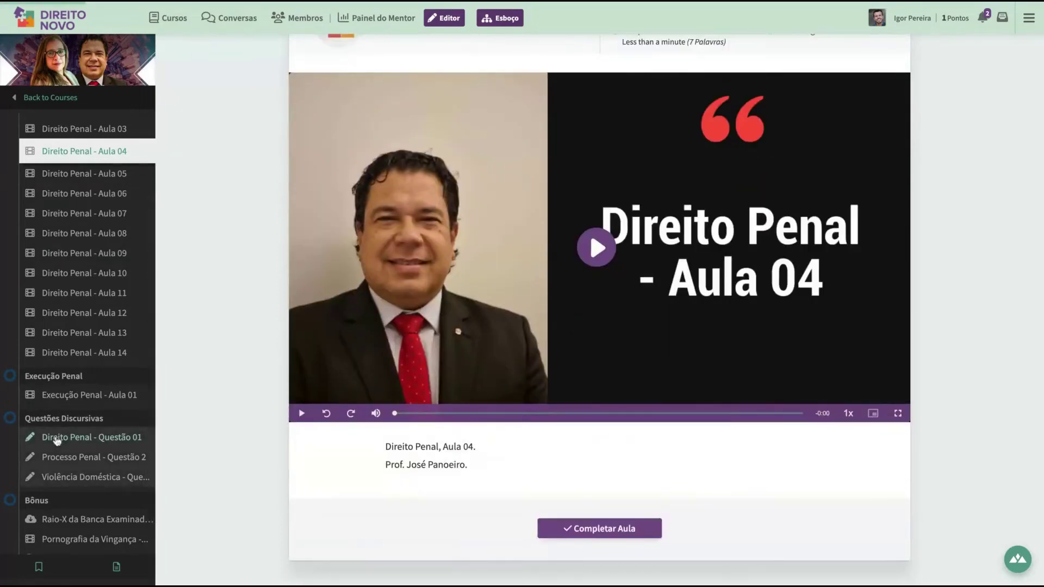
scroll(548, 313, down, 3)
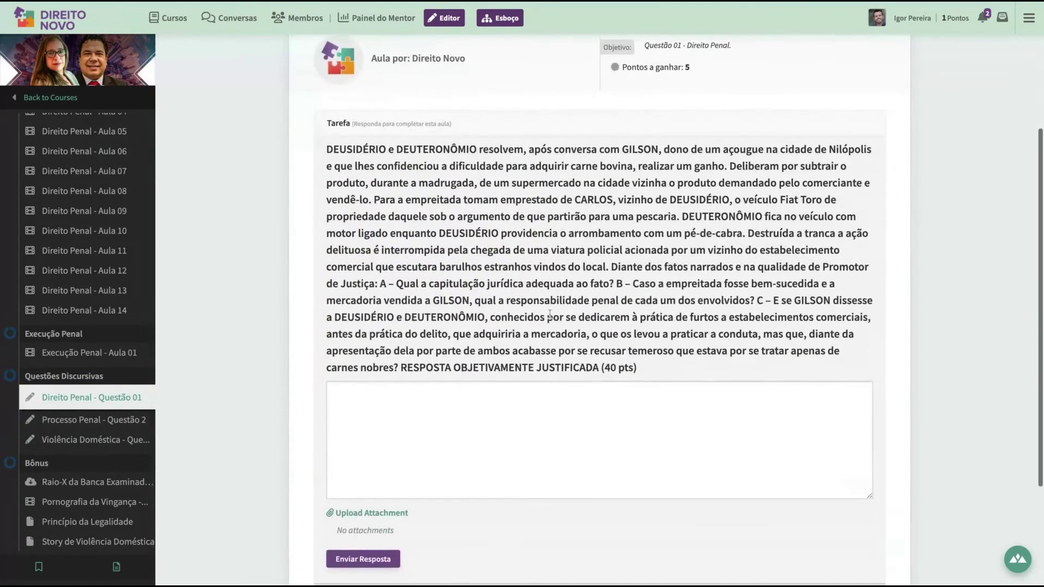
scroll(462, 335, down, 2)
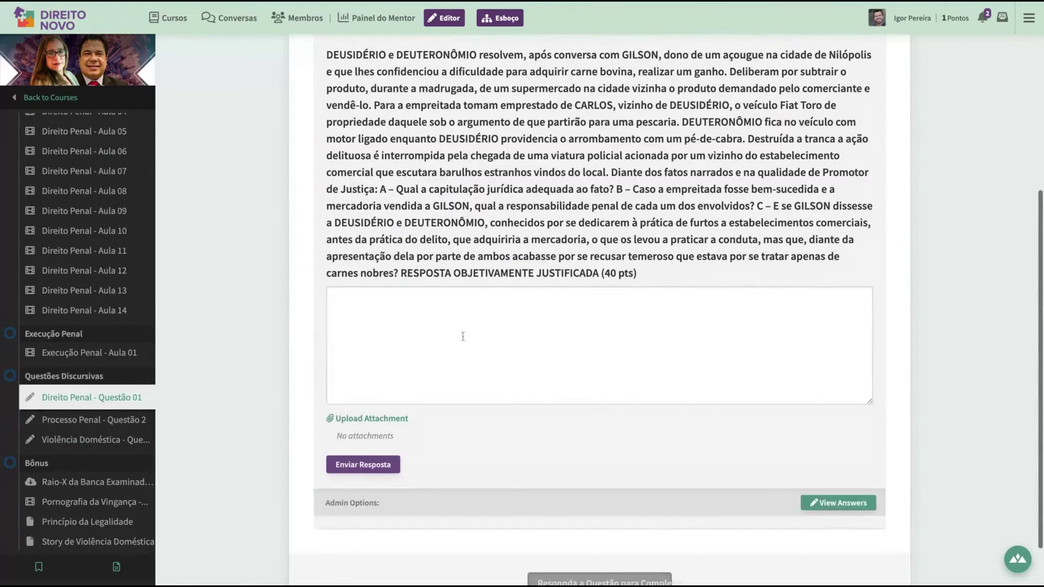
drag(599, 122, 613, 189)
click(488, 319)
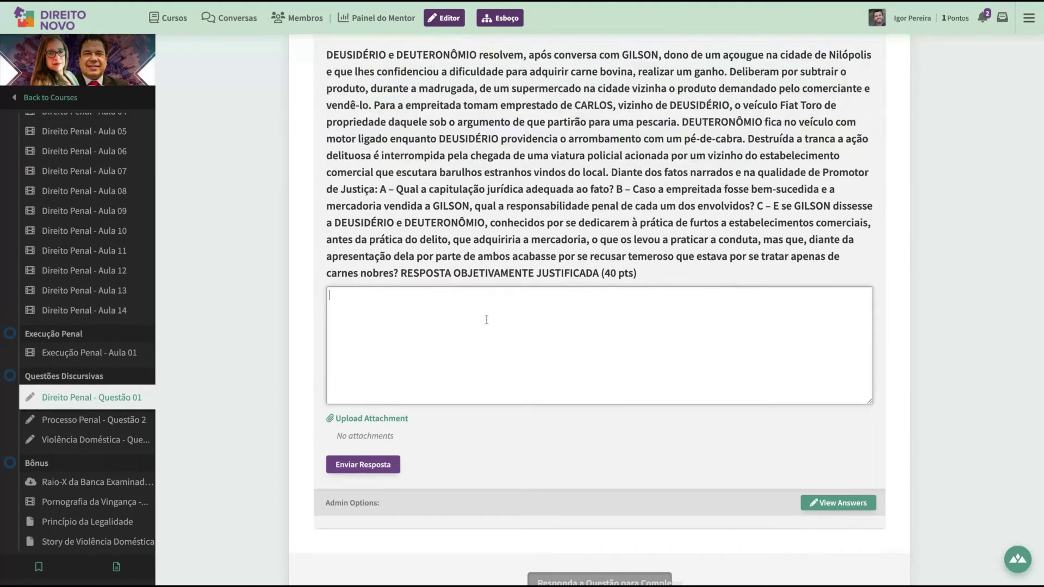
scroll(488, 318, down, 1)
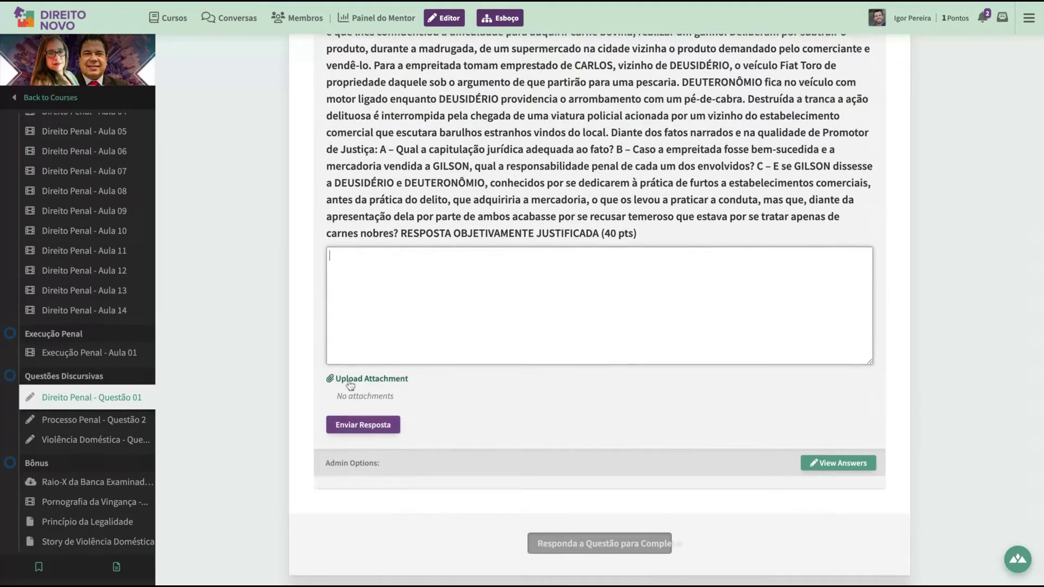
Open the Raio-X da Banca Examinadora bonus lesson and examine its downloadable content and embedded PDF
click(90, 489)
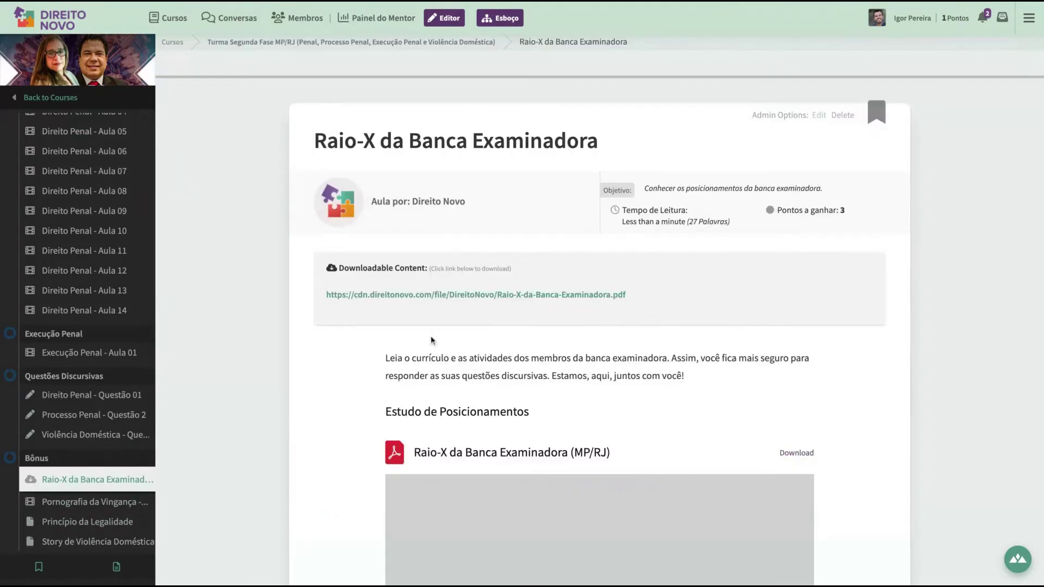
scroll(342, 303, down, 2)
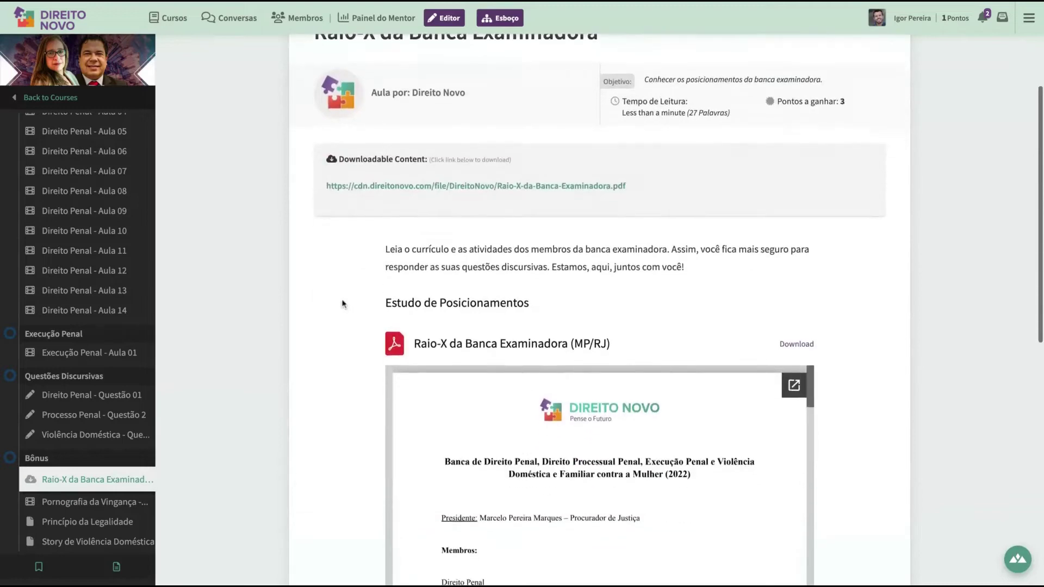
scroll(343, 302, down, 8)
scroll(342, 301, up, 10)
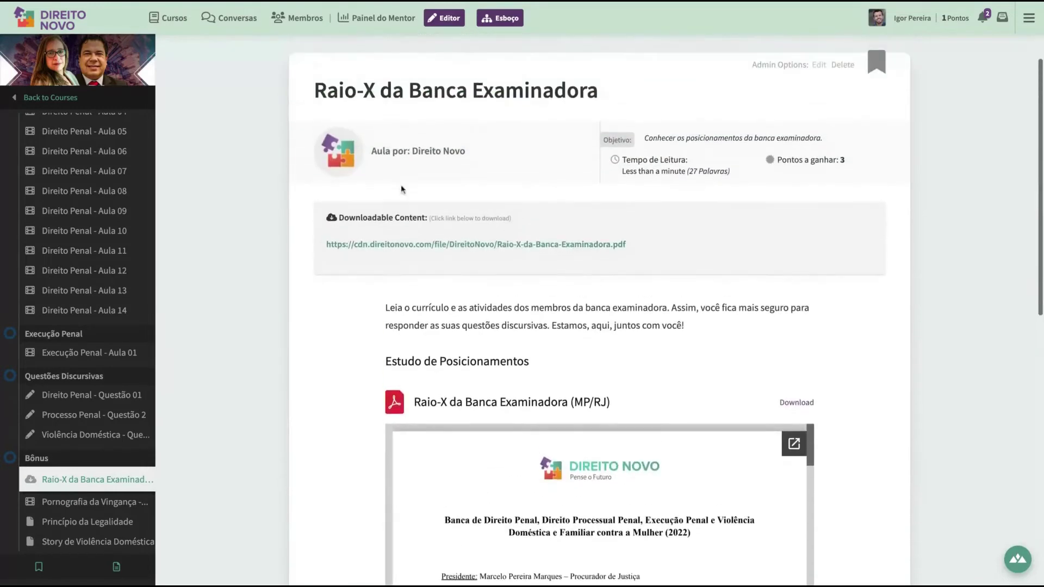
scroll(432, 304, down, 3)
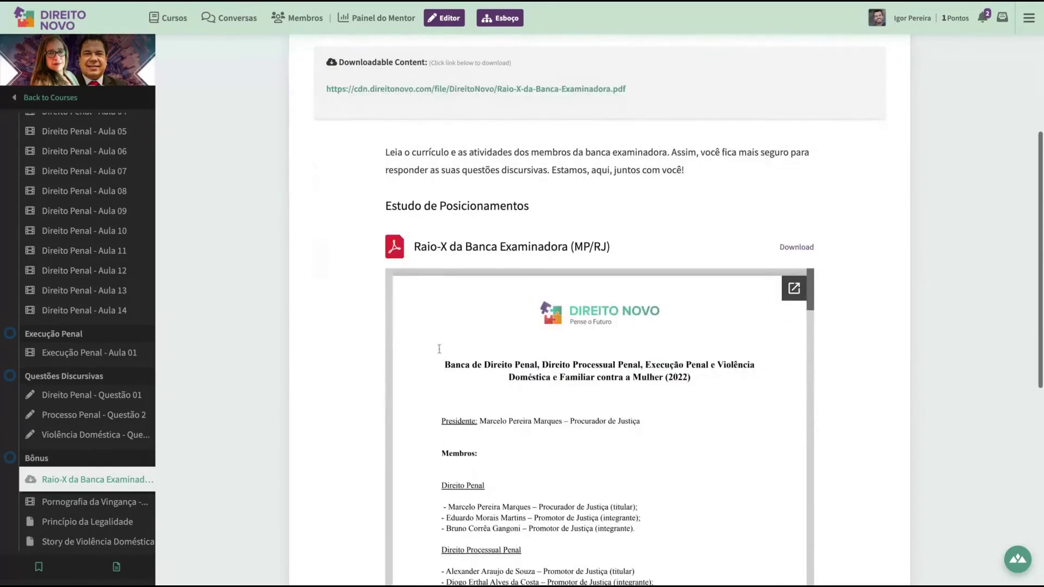
scroll(439, 349, down, 8)
scroll(439, 349, up, 12)
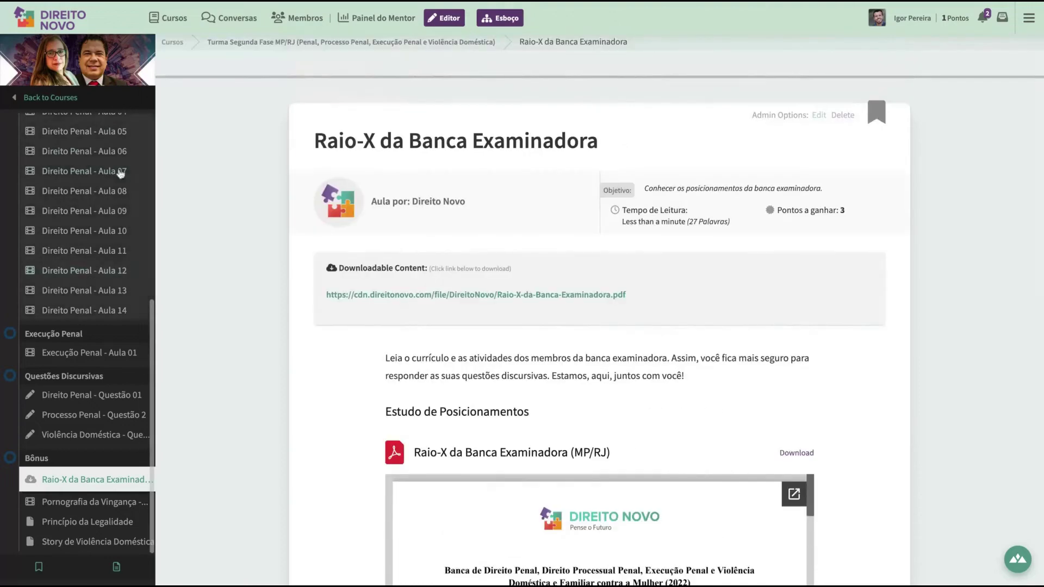
Open the Story de Violência Doméstica bonus lesson and start its embedded story
click(98, 541)
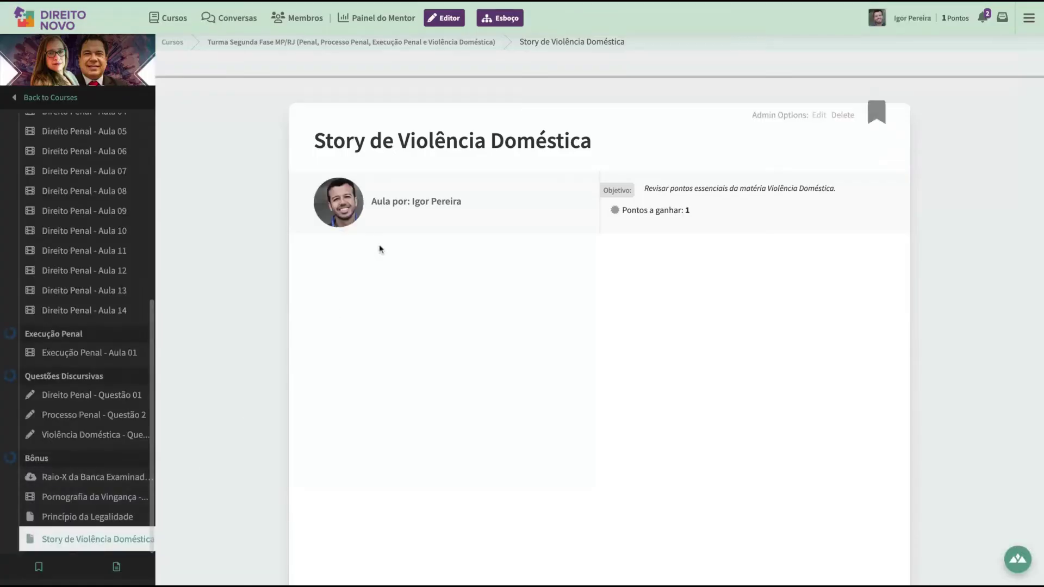
scroll(460, 317, down, 3)
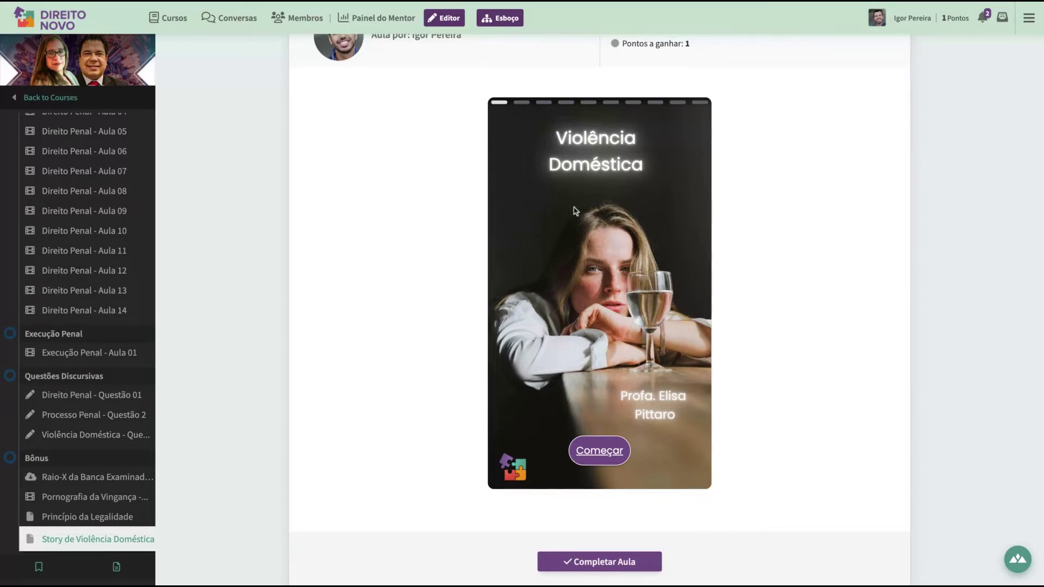
scroll(575, 210, up, 1)
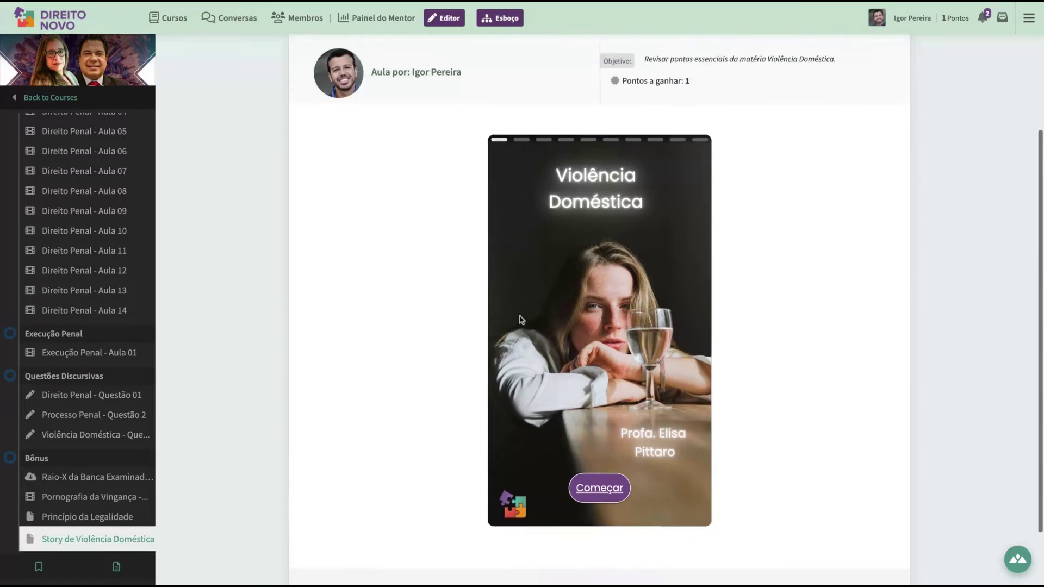
click(600, 489)
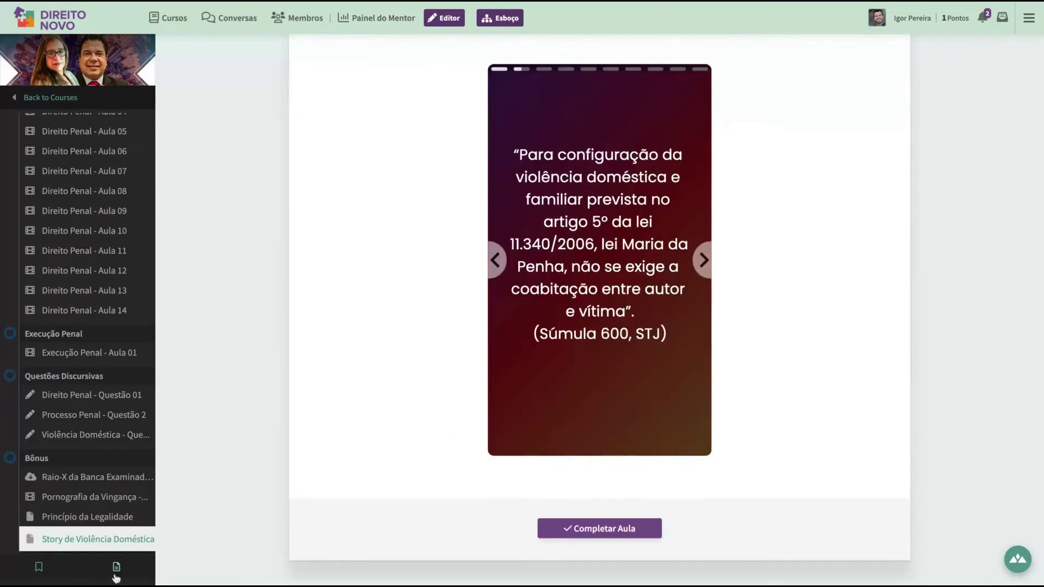
Open the lesson's notes, activate the empty note field and close the notes without writing anything
click(116, 567)
click(48, 130)
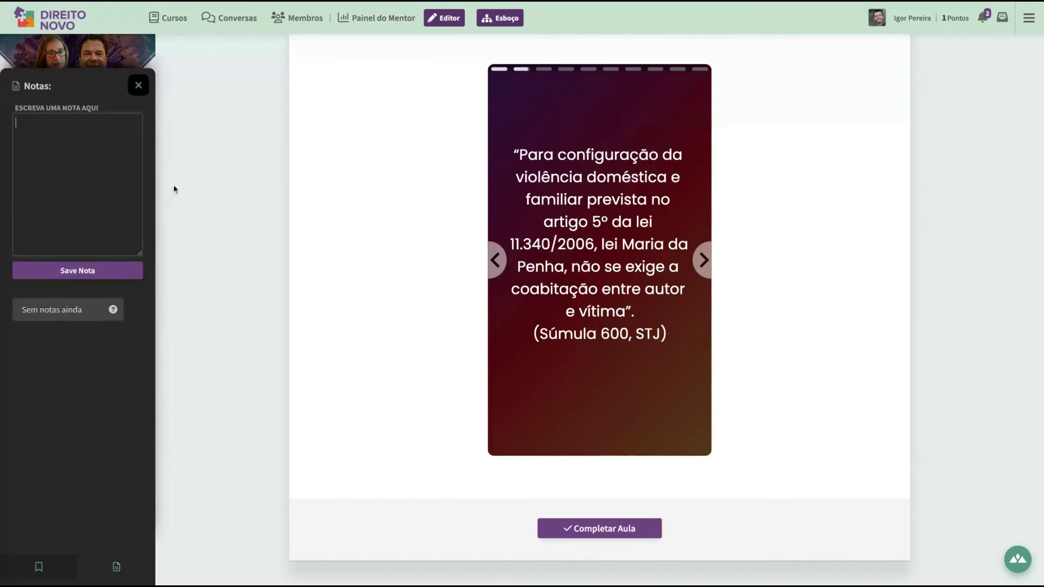
click(140, 87)
Open the school's Account Settings and review the program's branding, feature, enrollment and language options
scroll(466, 251, up, 4)
click(1035, 25)
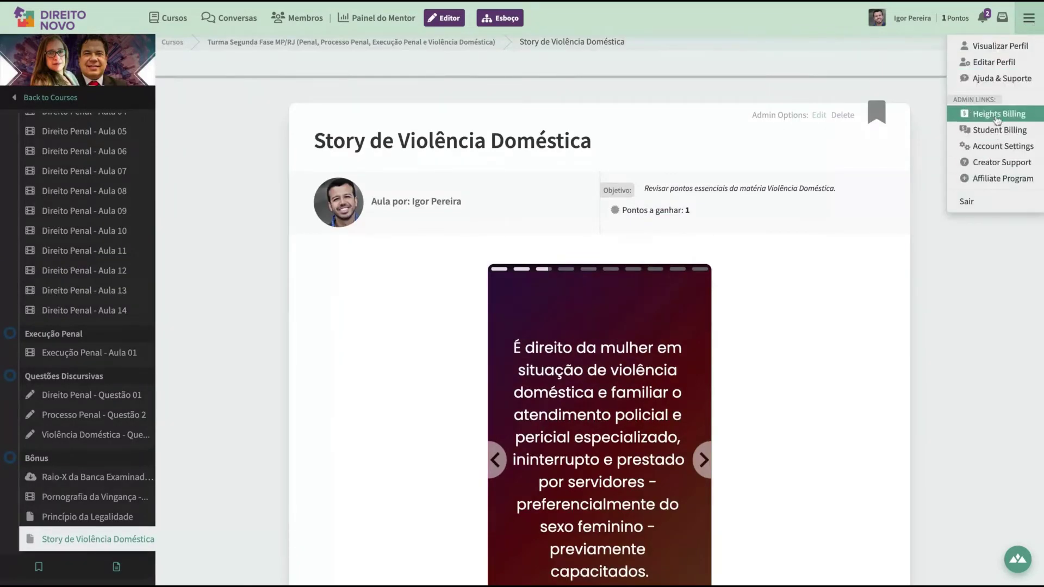
click(997, 148)
scroll(649, 169, down, 3)
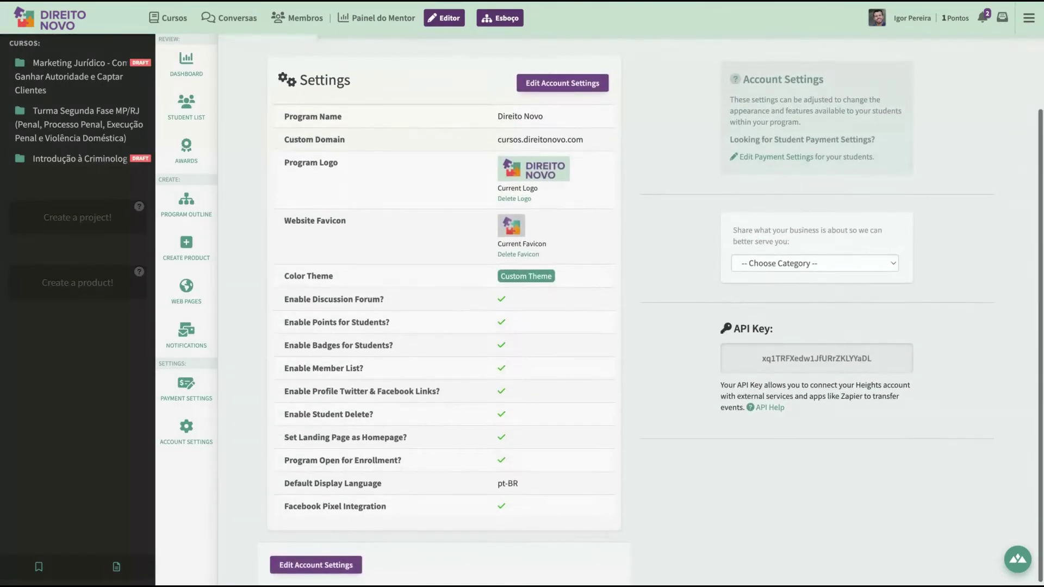
scroll(649, 165, up, 2)
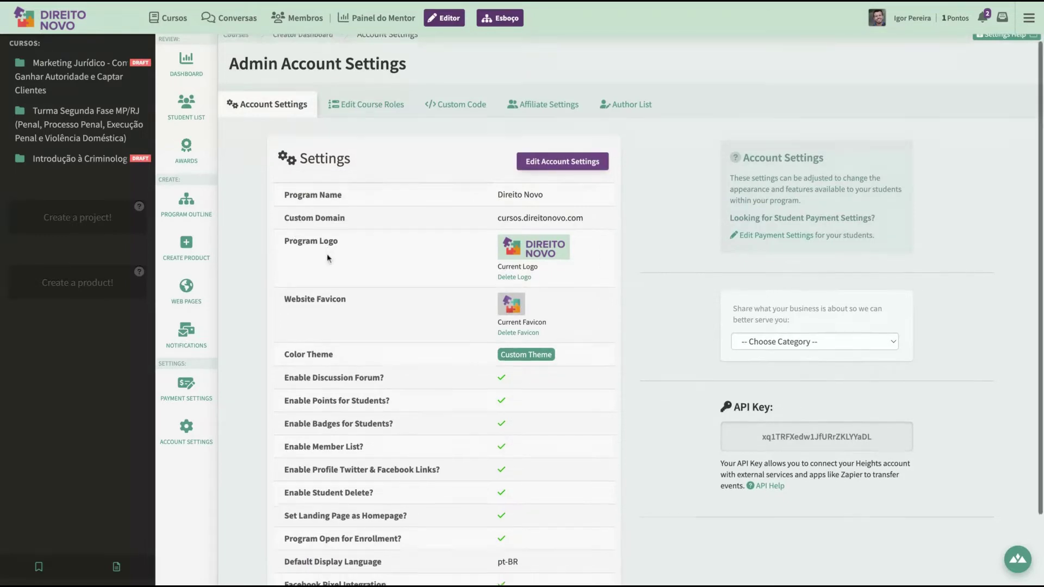
Review the school's custom code settings, plus the affiliate program's commission percentage and payout threshold
click(451, 113)
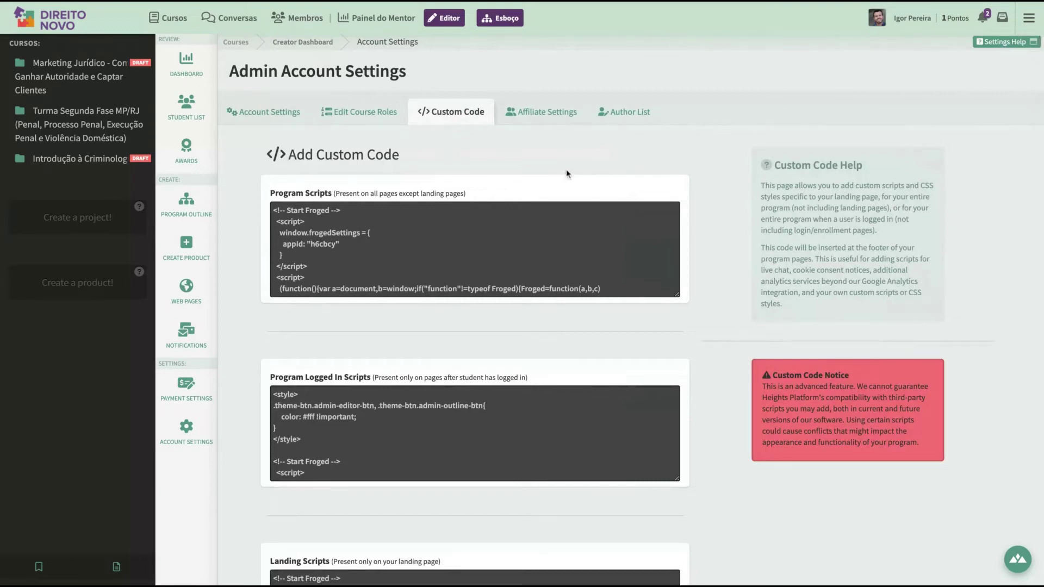
click(555, 116)
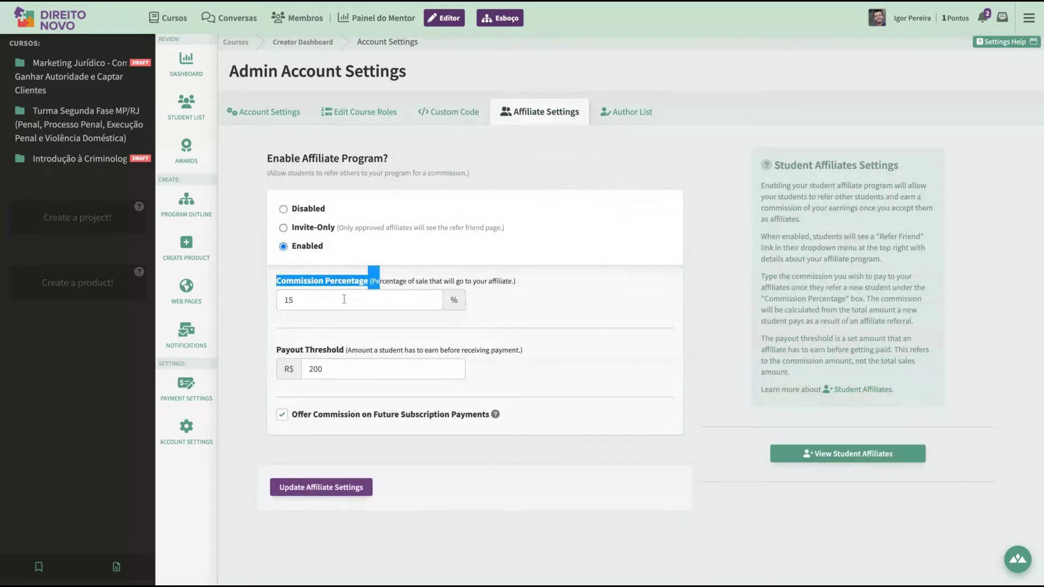
click(311, 305)
double_click(311, 305)
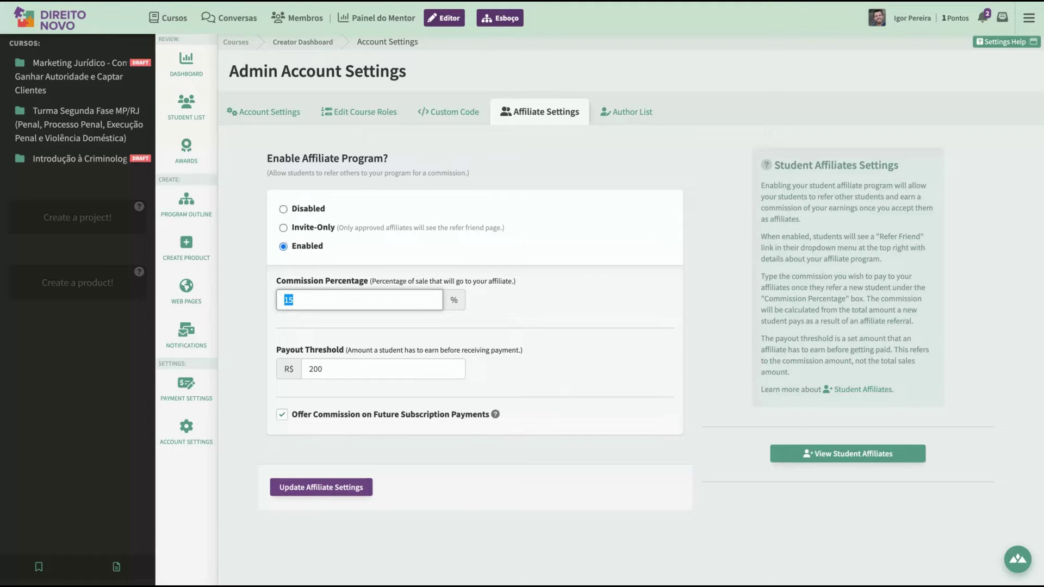
drag(366, 350, 288, 370)
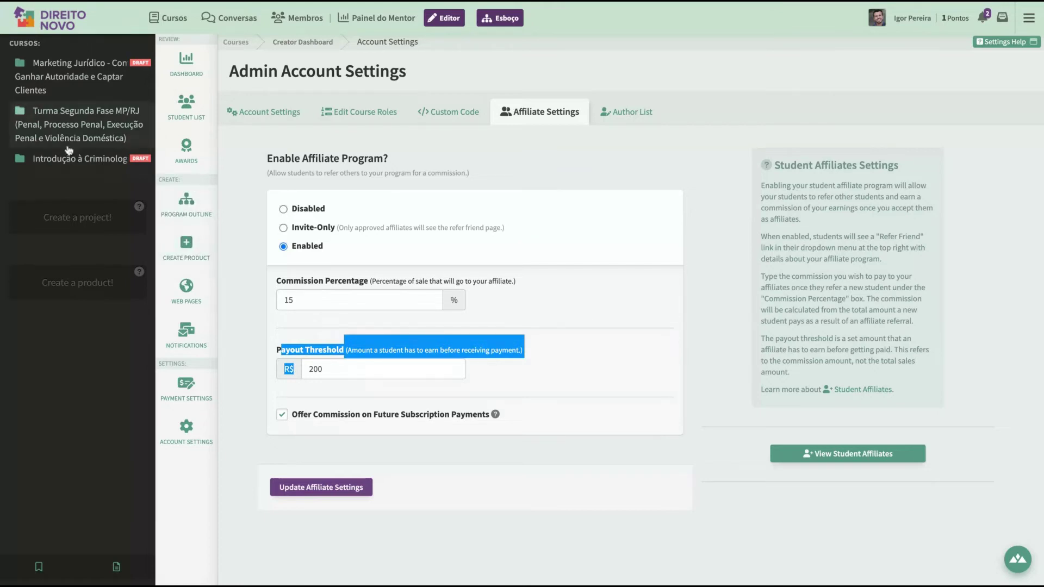
Open the school's Blog page, examine its post list and blog settings, and view the Terms & Checkout Pages
mouse_move(184, 304)
click(261, 312)
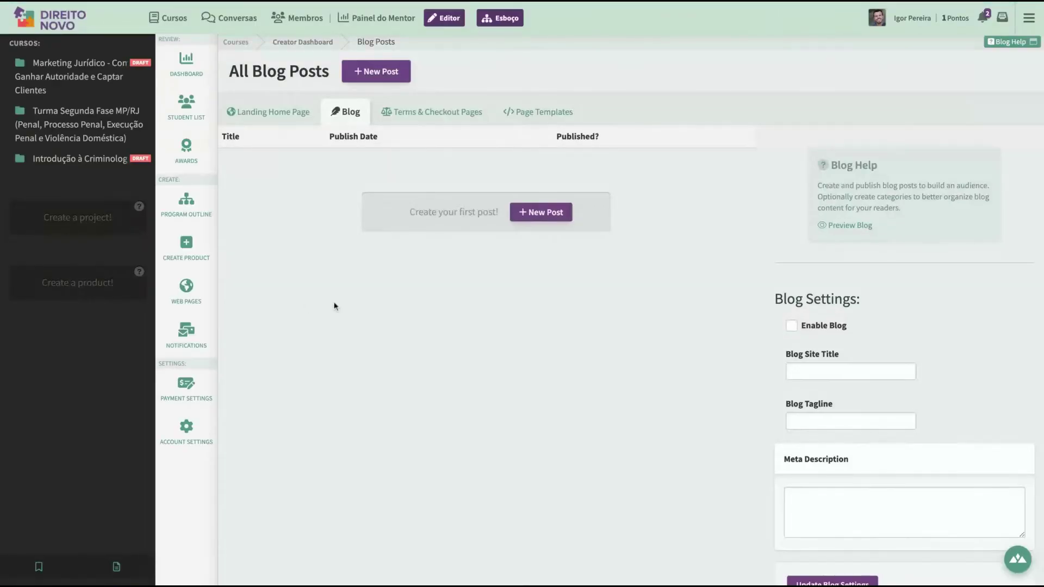
scroll(722, 326, down, 2)
scroll(519, 263, up, 2)
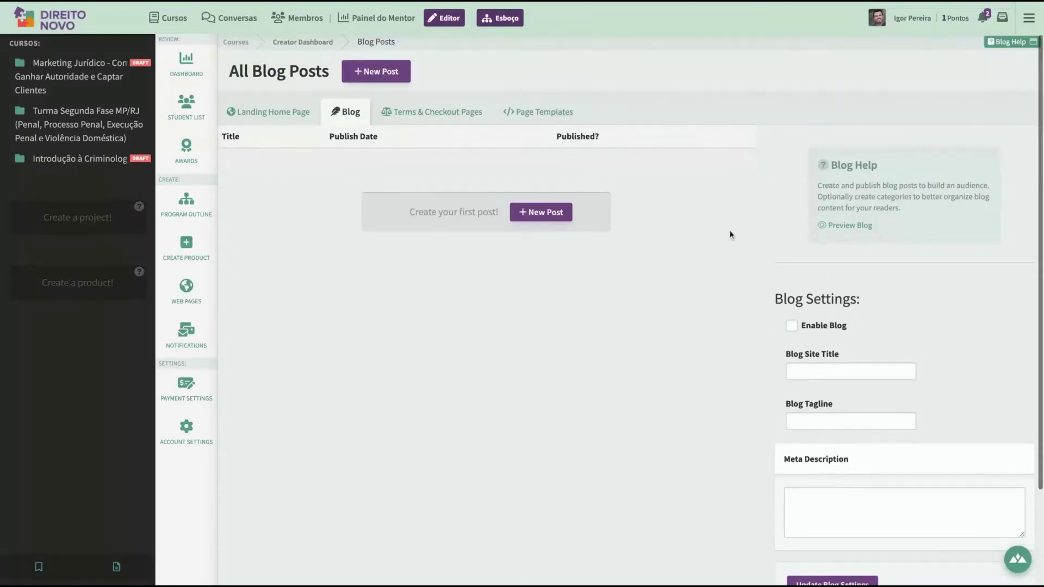
scroll(741, 368, down, 2)
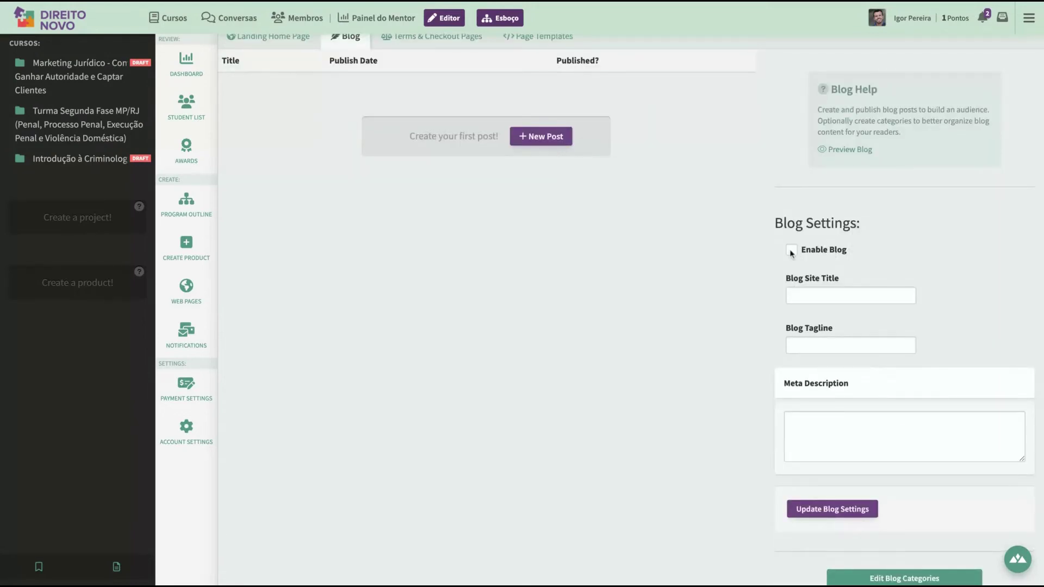
scroll(630, 310, up, 2)
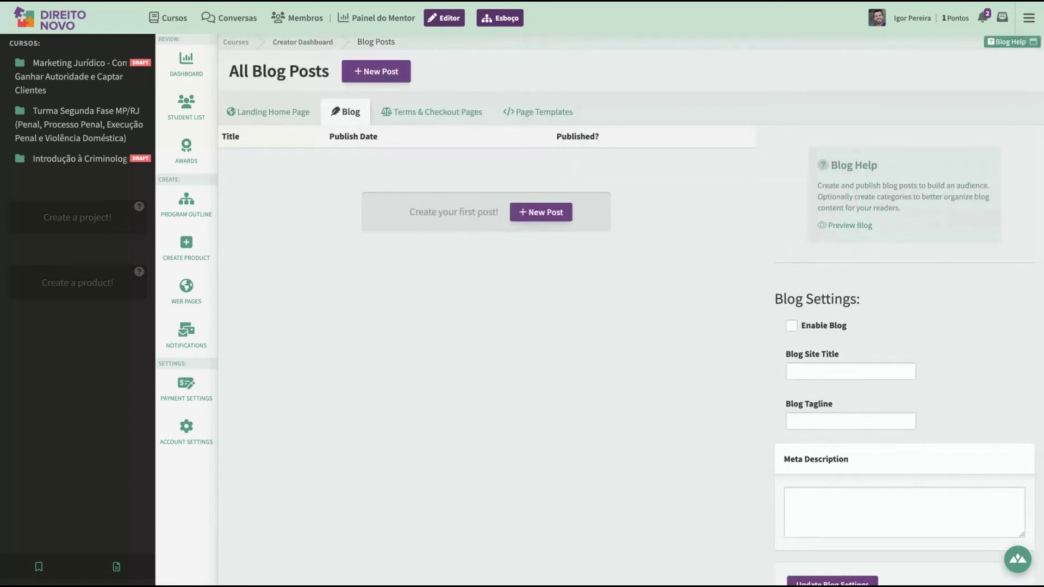
scroll(794, 294, down, 3)
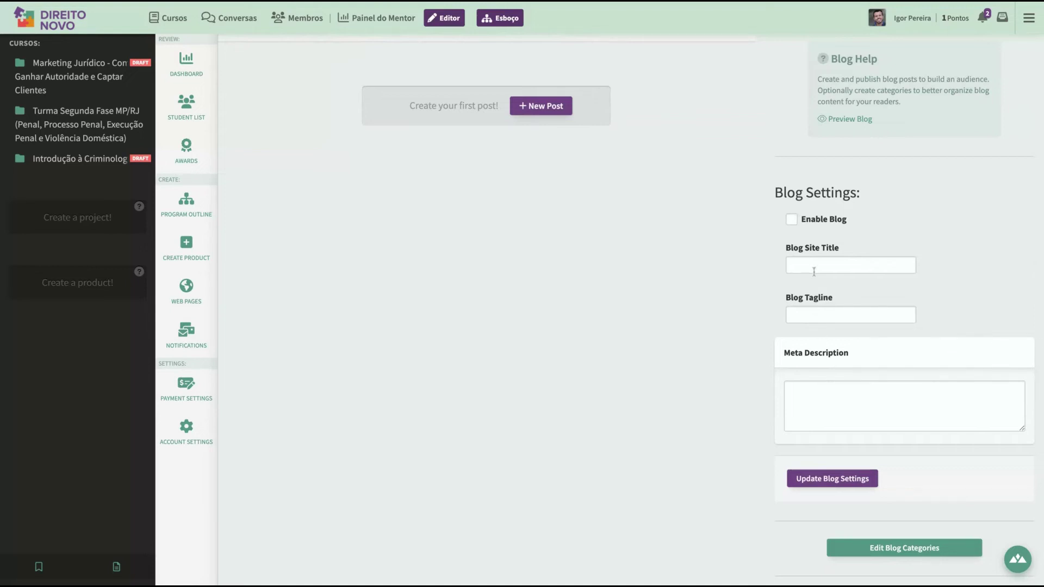
scroll(648, 265, up, 3)
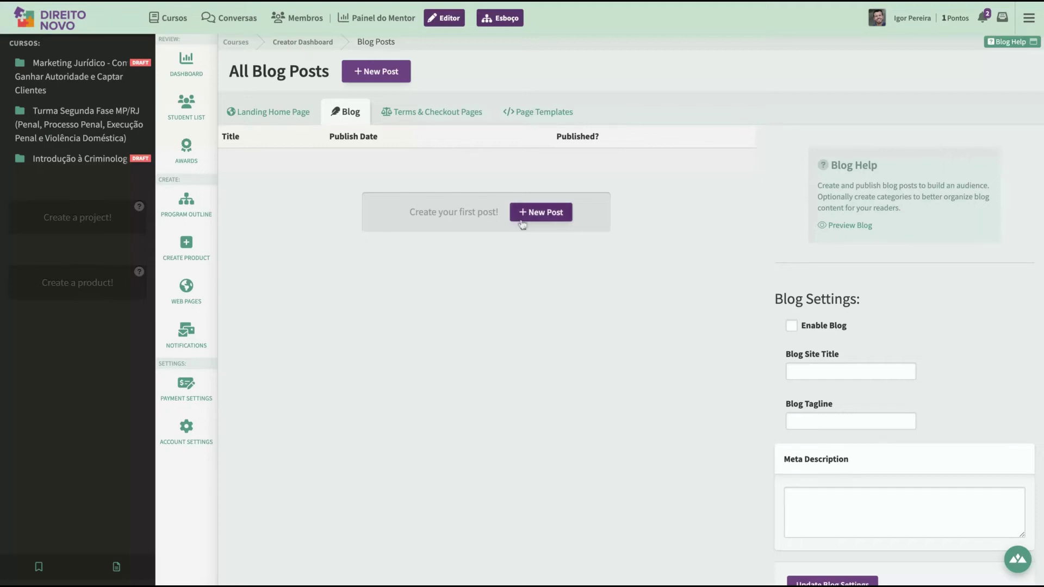
scroll(390, 312, down, 1)
scroll(390, 312, up, 1)
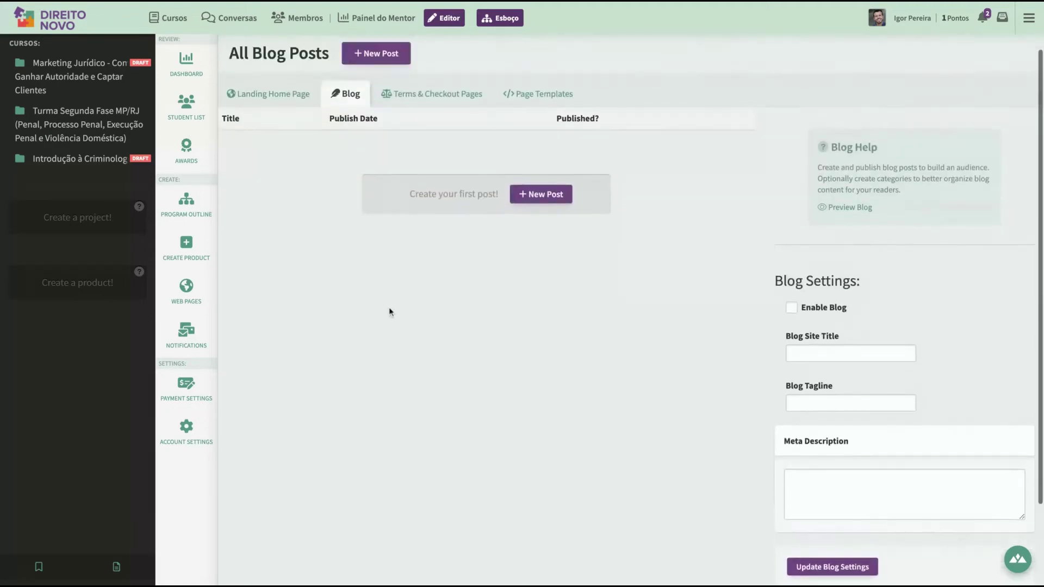
click(408, 125)
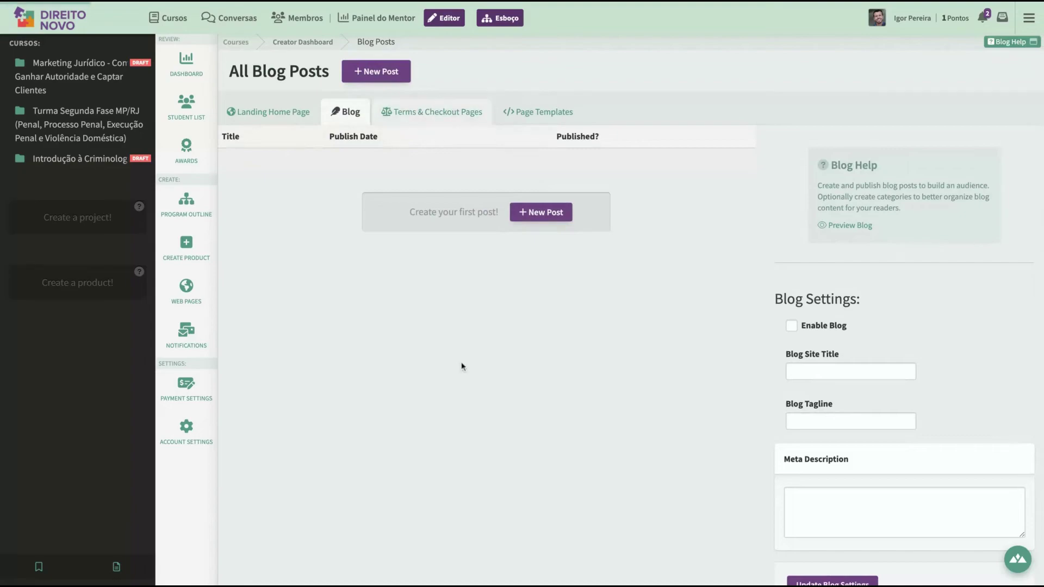
scroll(401, 355, down, 5)
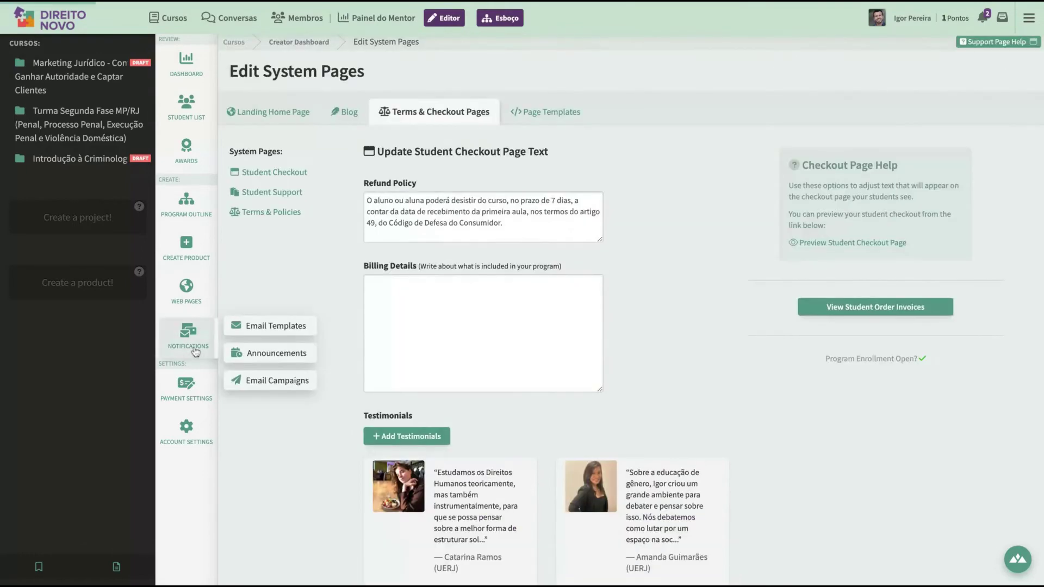
Review the school's notification pages, covering the Student Enrollment Welcome email template, the email campaigns and the announcements
click(194, 348)
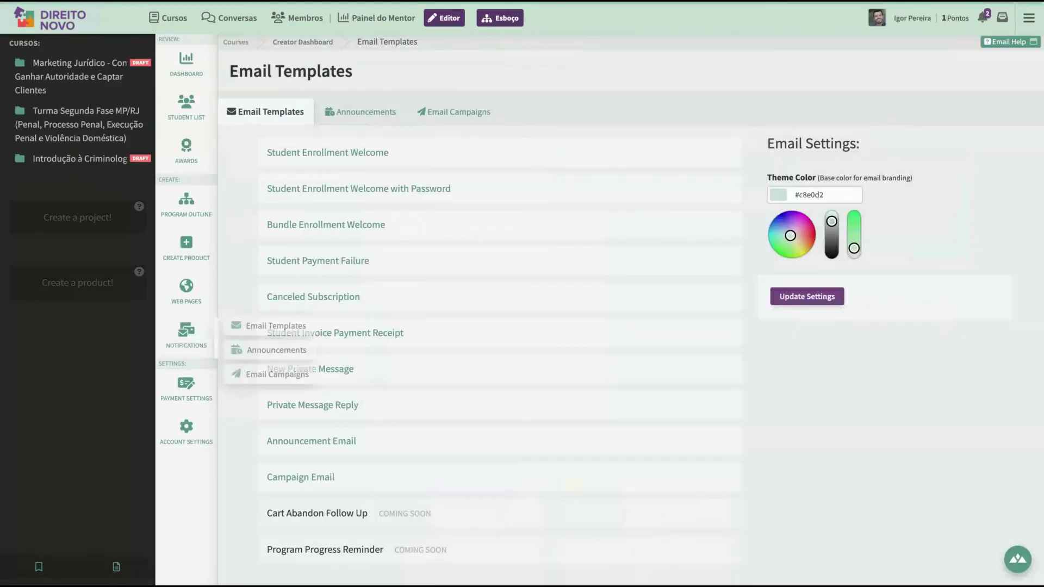
click(322, 158)
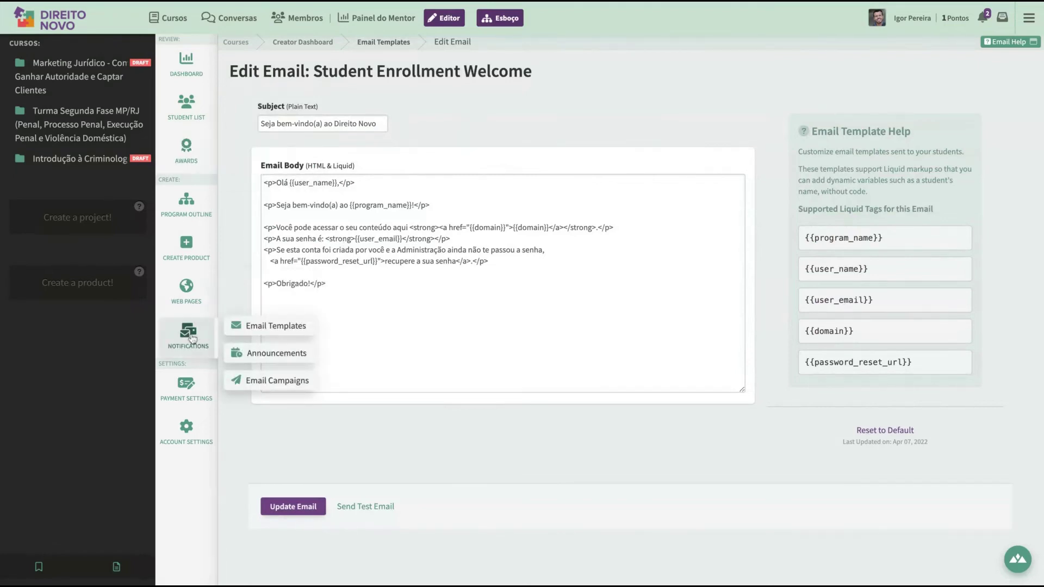
mouse_move(199, 346)
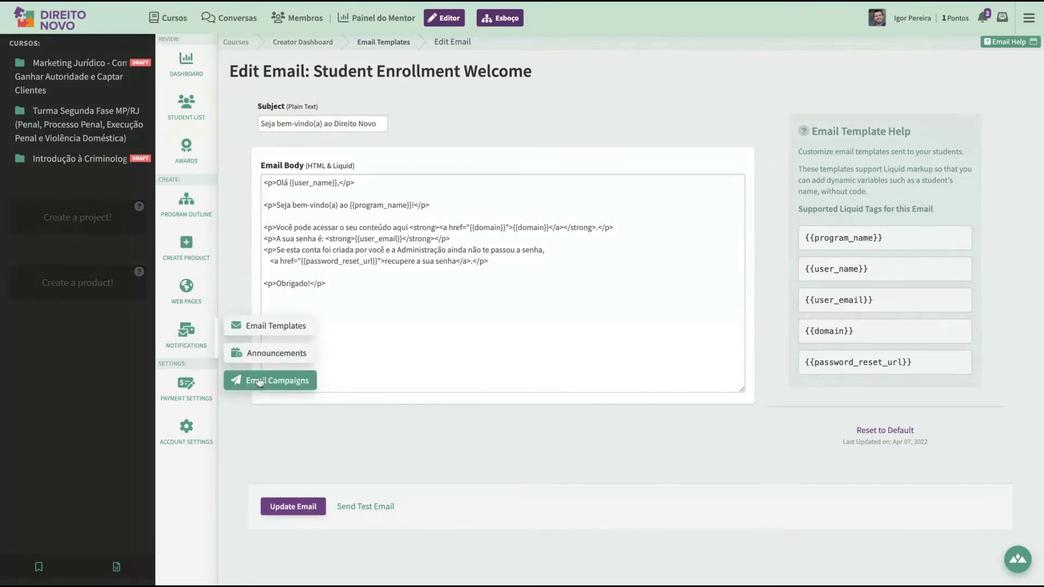
click(255, 377)
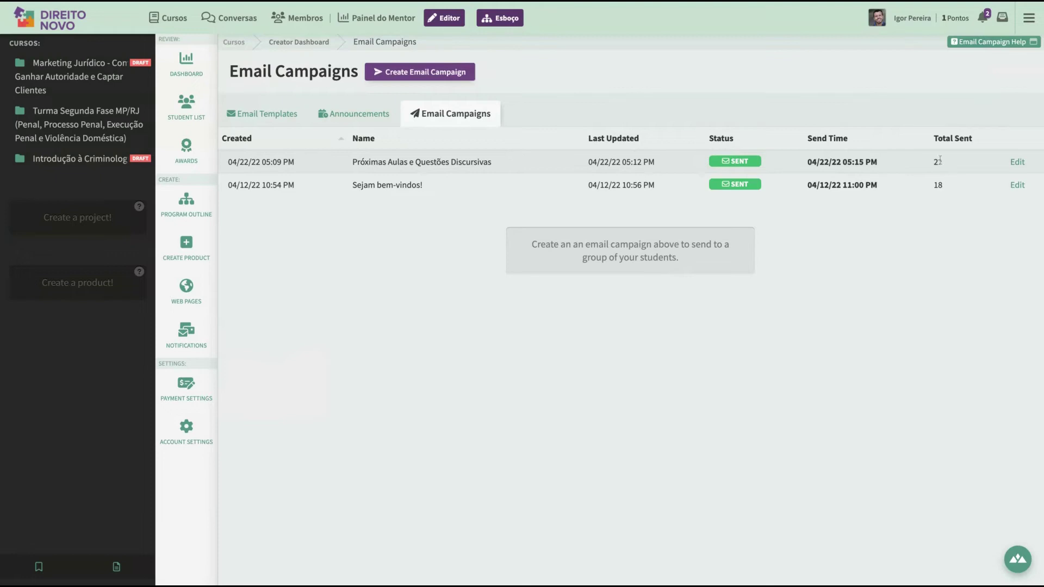
click(340, 126)
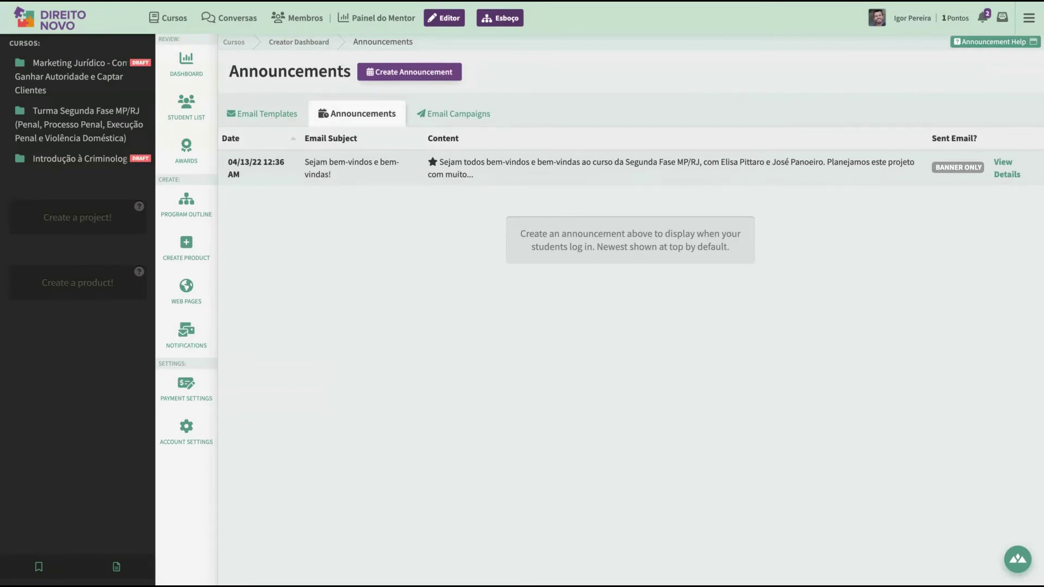
View the program's coupon code list and open a blank new coupon form, checking its Product Type Restriction field
click(172, 396)
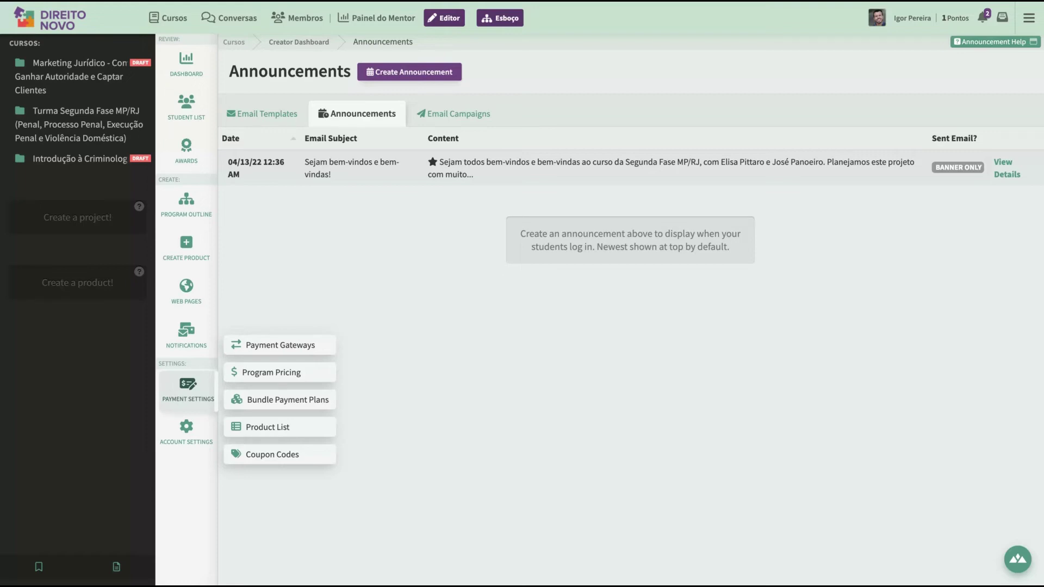
mouse_move(199, 409)
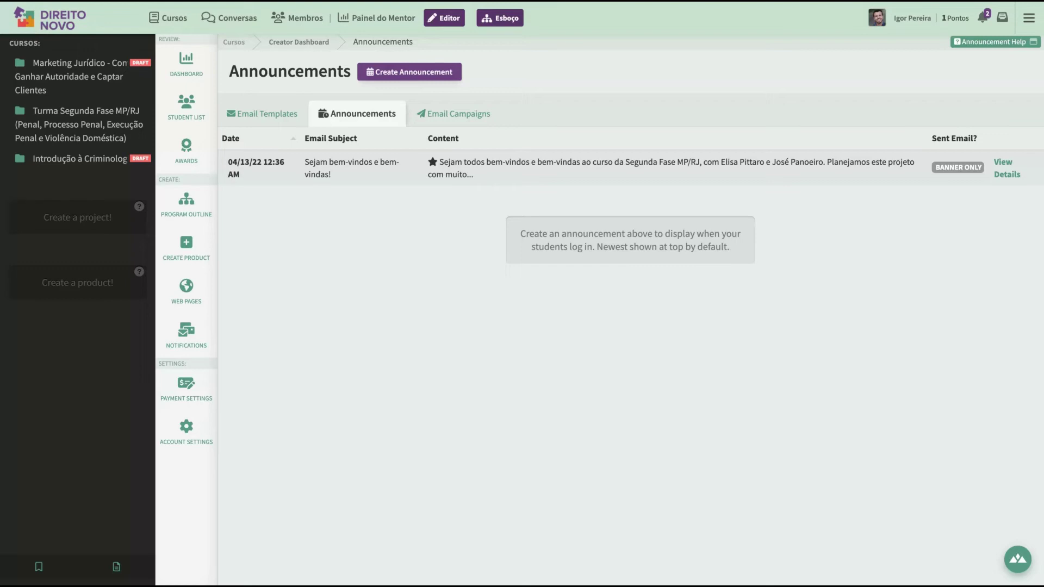
mouse_move(187, 389)
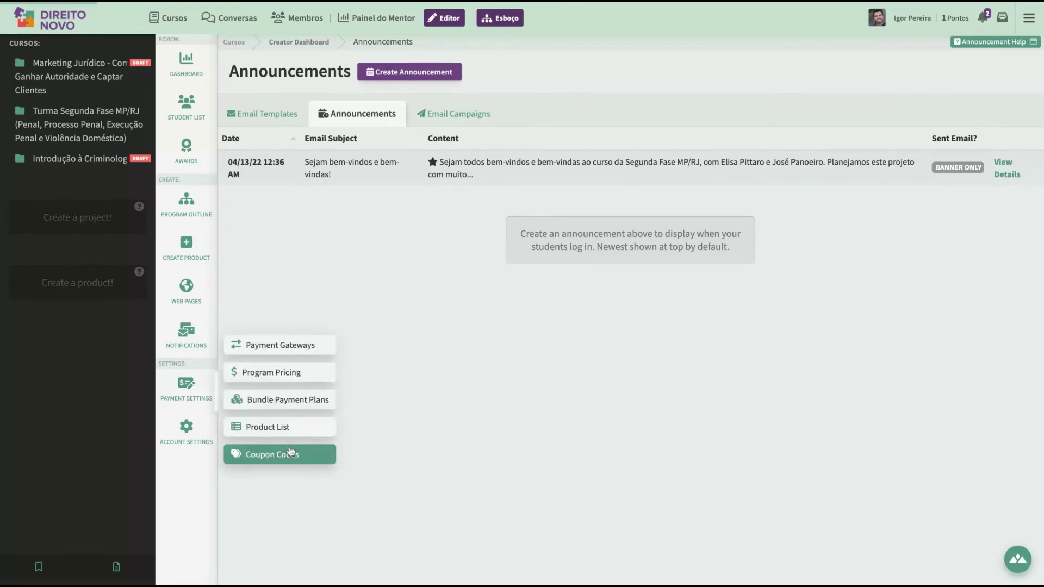
click(291, 454)
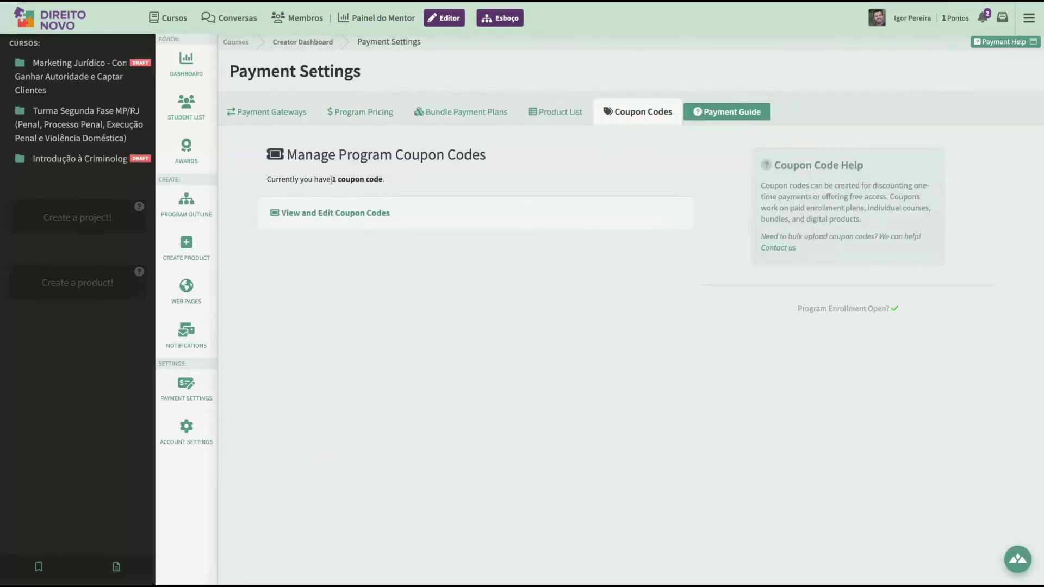
drag(267, 180, 385, 180)
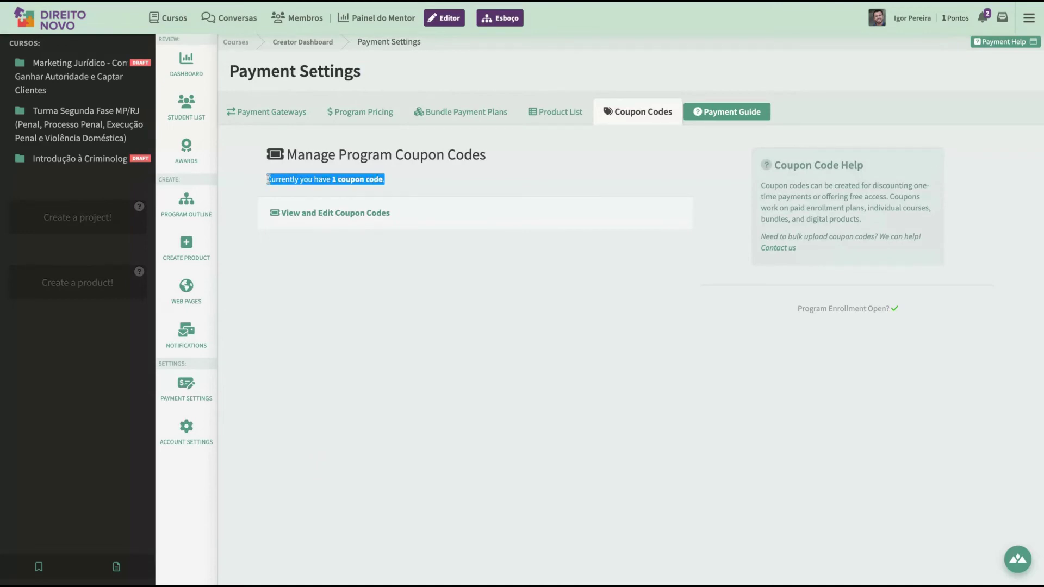
click(351, 215)
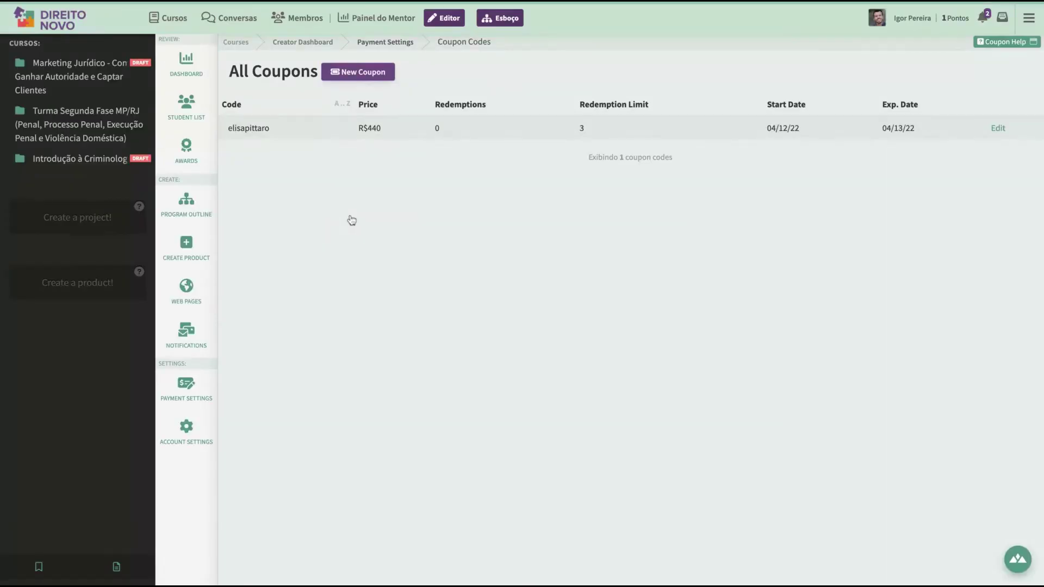
click(368, 73)
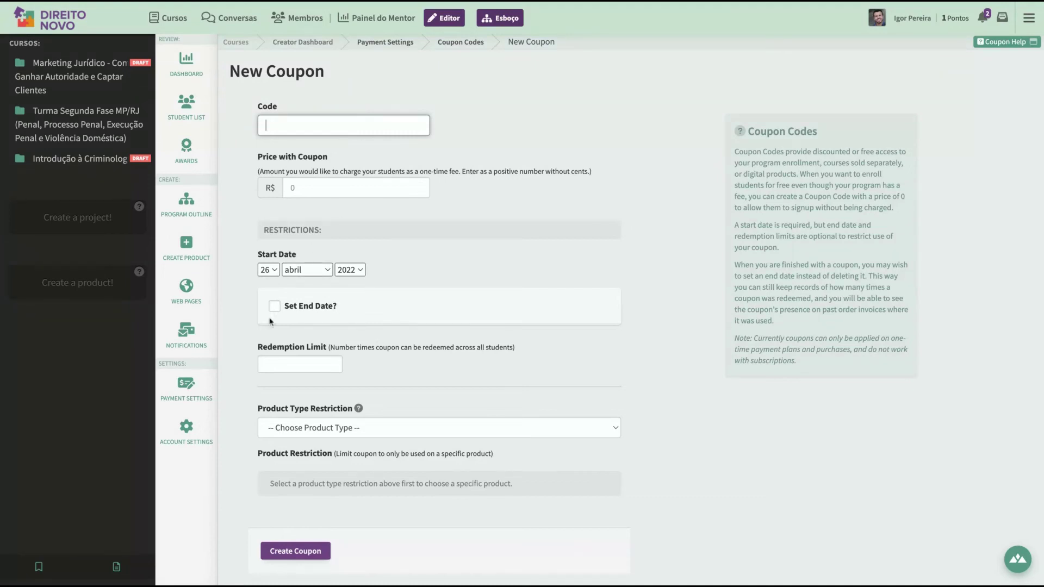
click(332, 434)
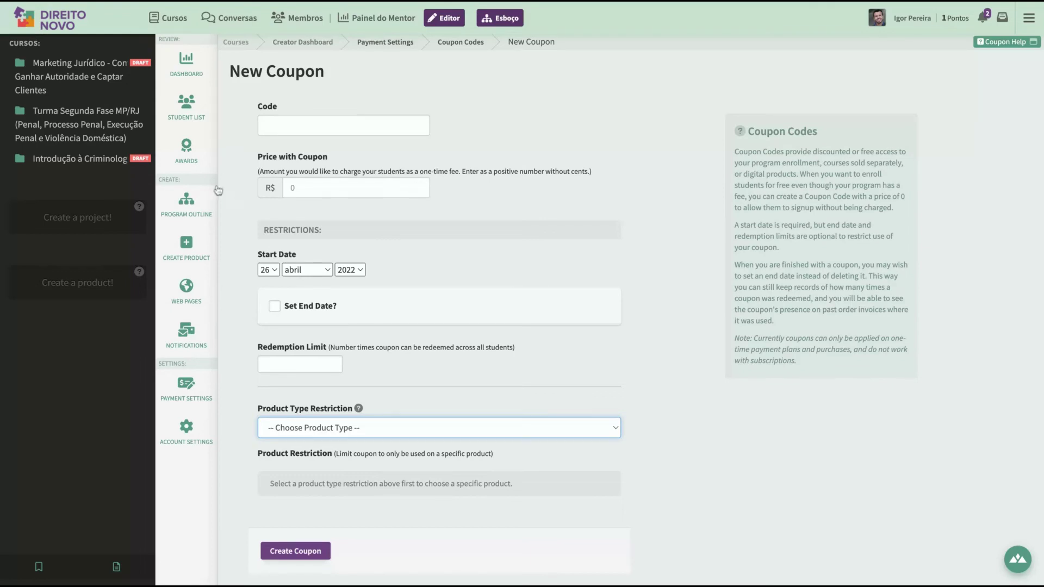
Open the school's badge list and examine the system badges and the custom badges
mouse_move(193, 144)
click(252, 141)
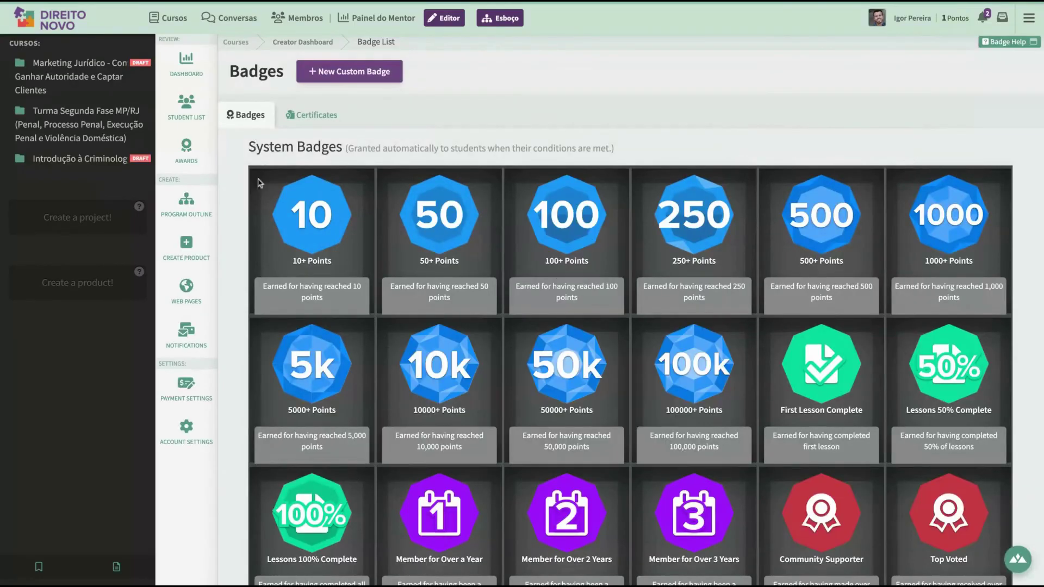
scroll(258, 324, down, 2)
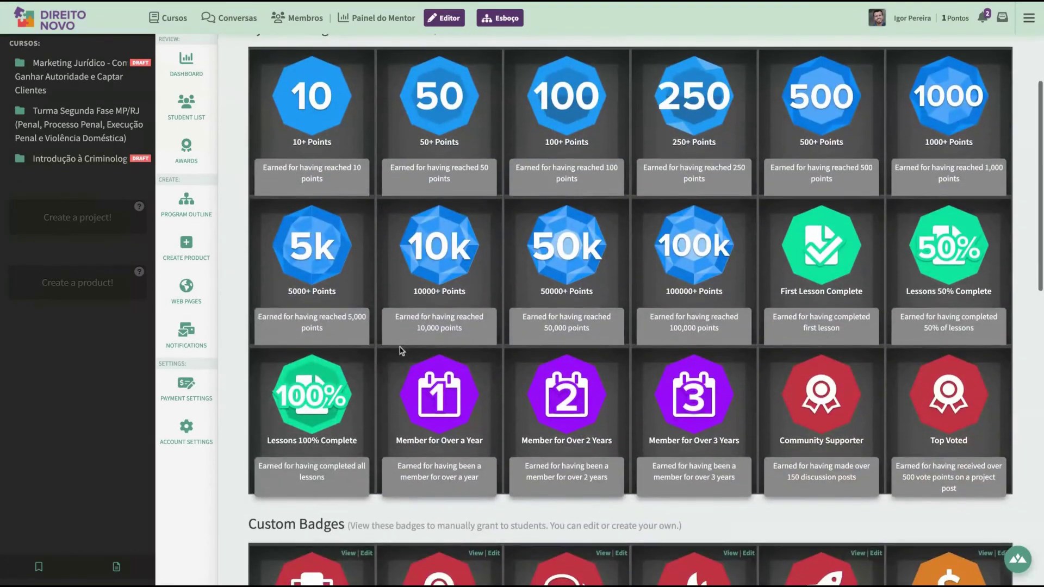
scroll(257, 321, down, 13)
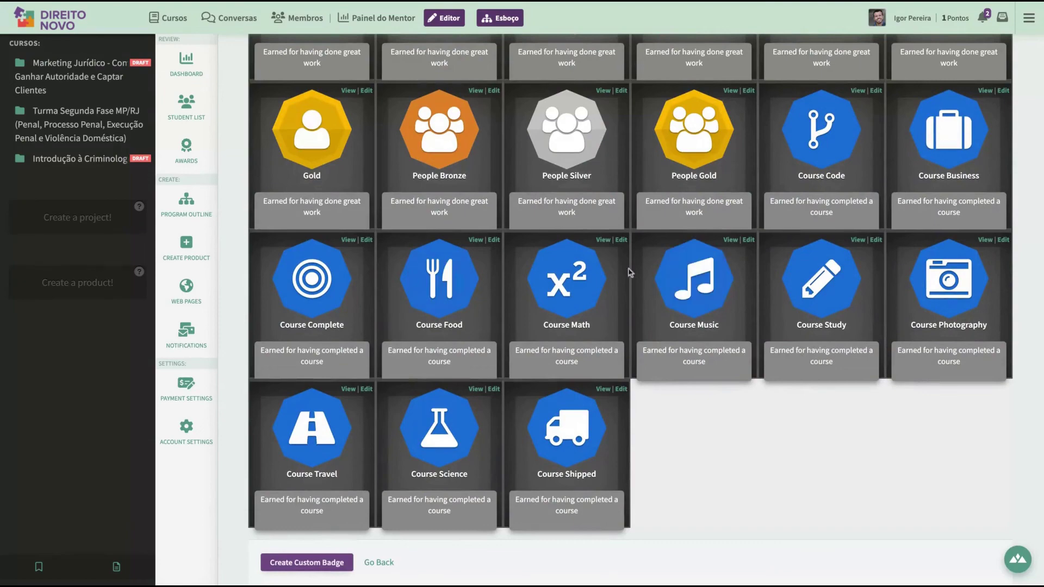
scroll(625, 272, up, 12)
scroll(621, 273, up, 3)
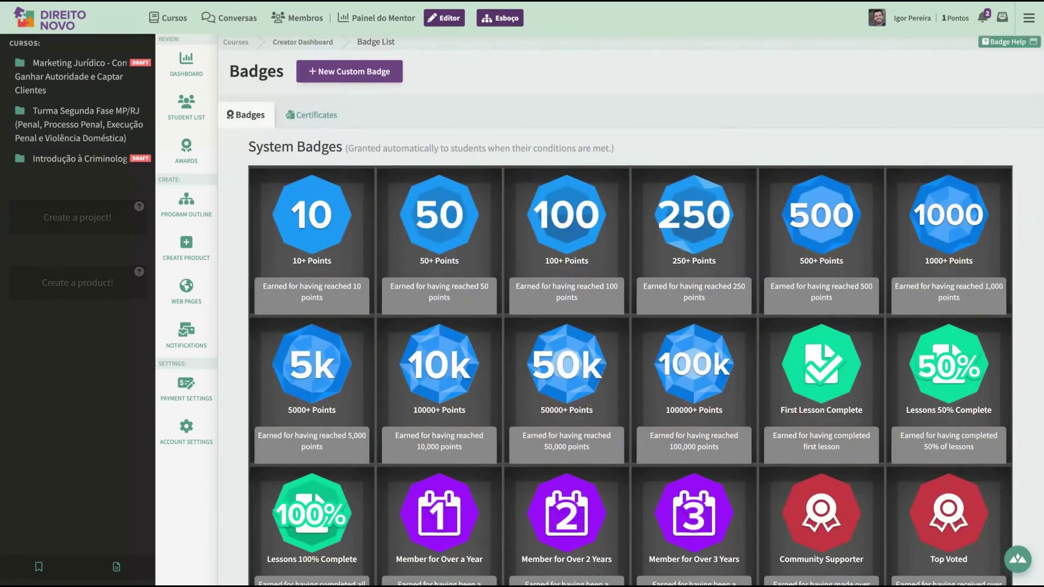
scroll(537, 308, down, 2)
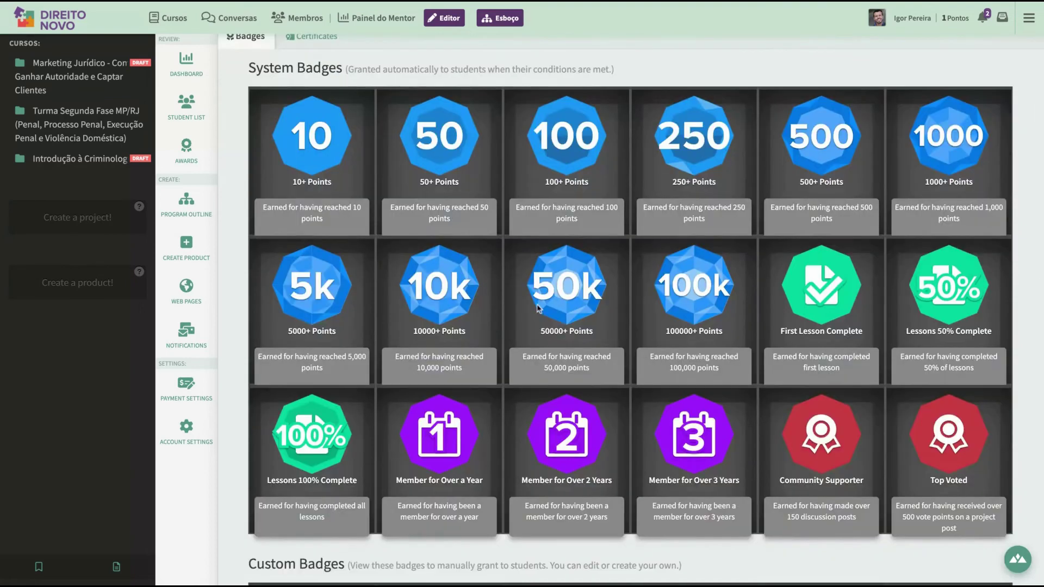
scroll(539, 308, down, 2)
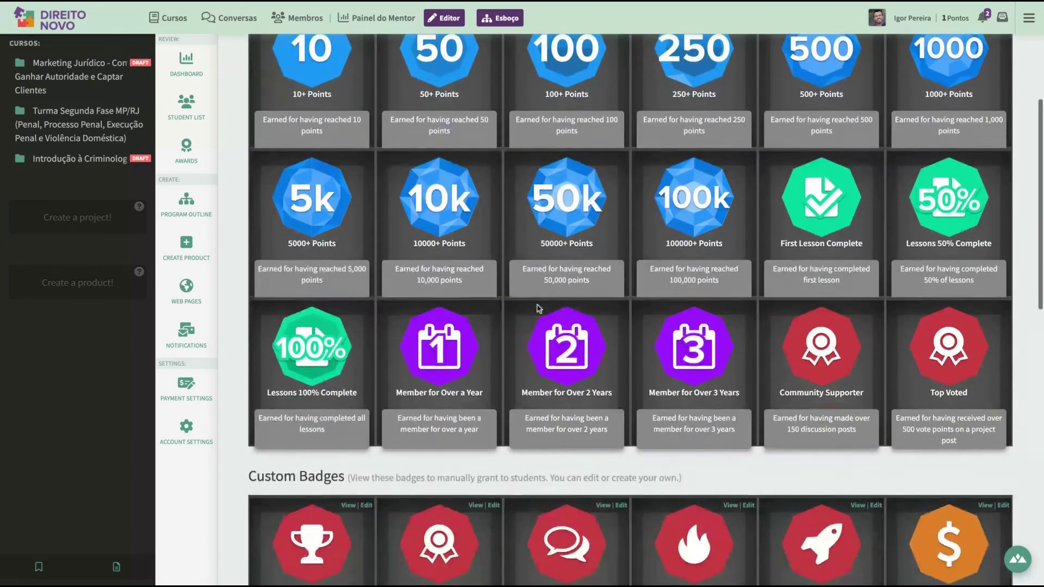
scroll(561, 228, up, 4)
scroll(562, 227, down, 15)
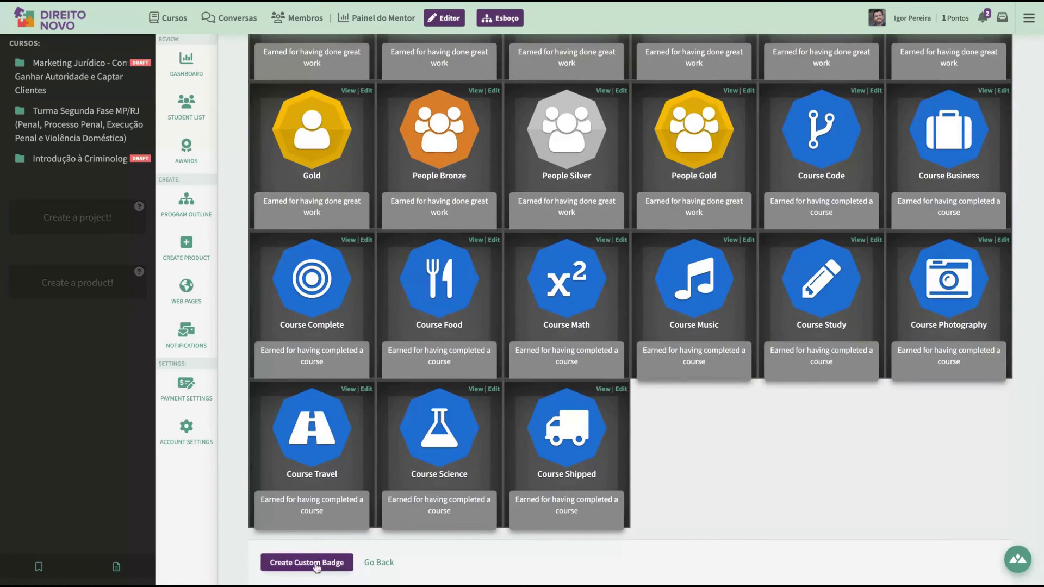
scroll(512, 431, up, 1)
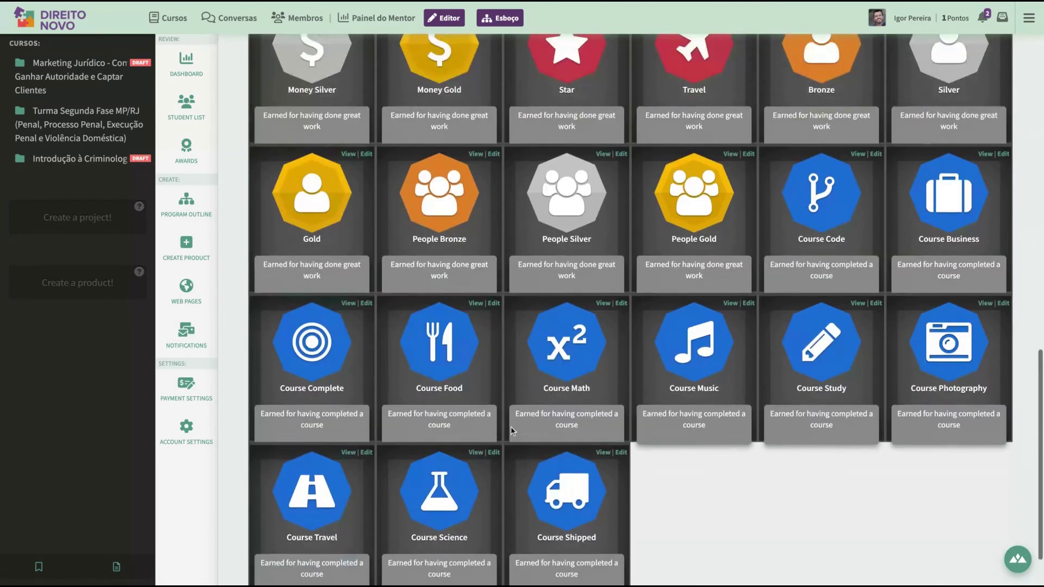
scroll(511, 431, up, 10)
scroll(511, 426, up, 1)
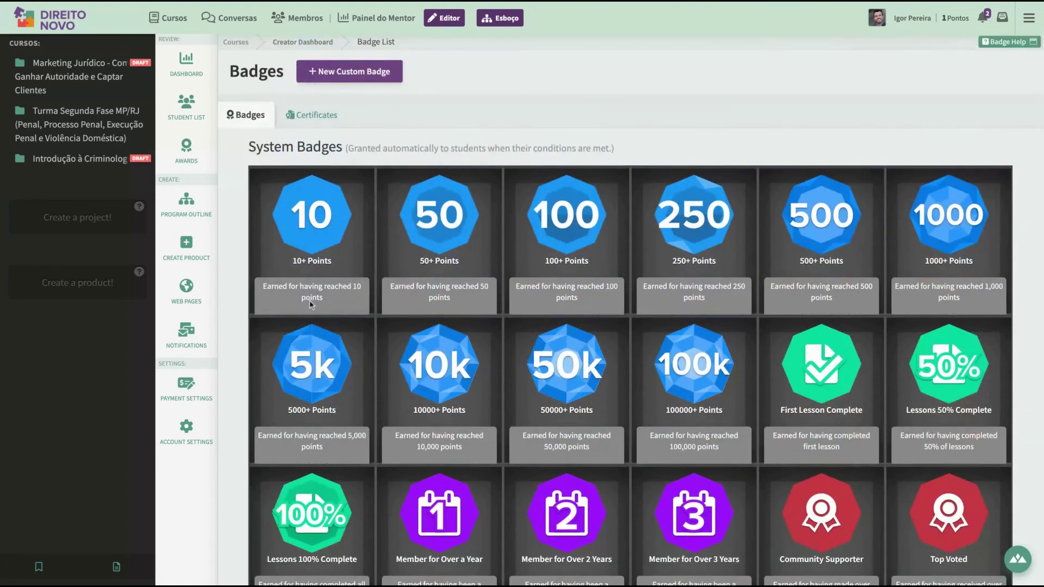
Open a new certificate template, examine its available themes, and select the Certificate of Achievement heading for editing
click(319, 116)
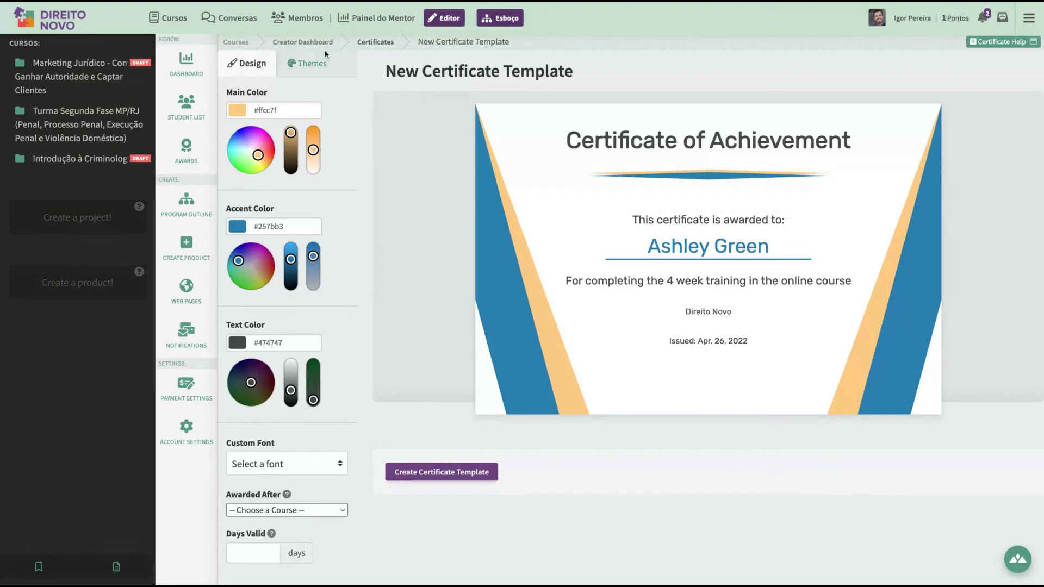
click(313, 64)
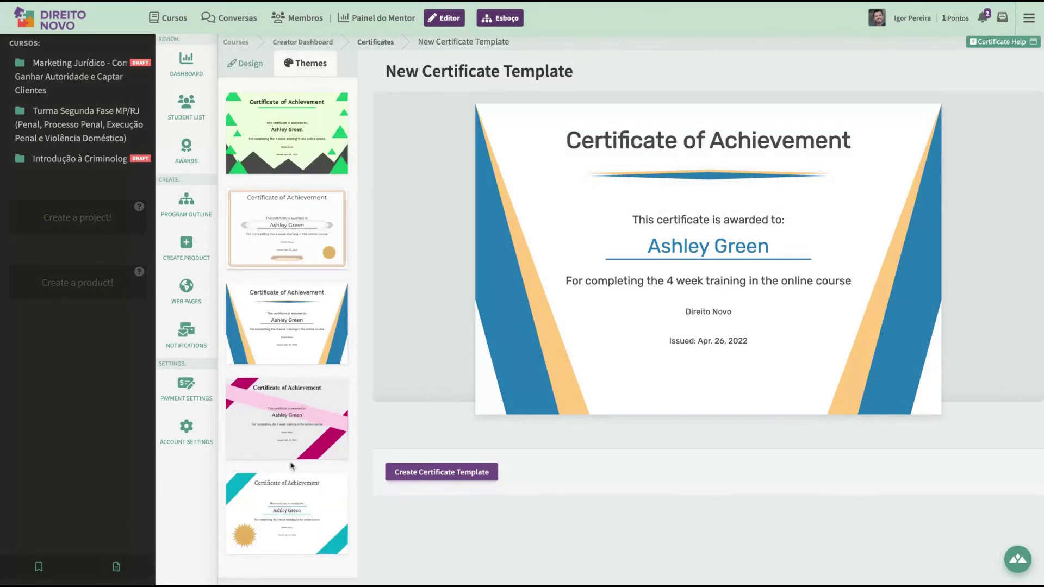
click(740, 140)
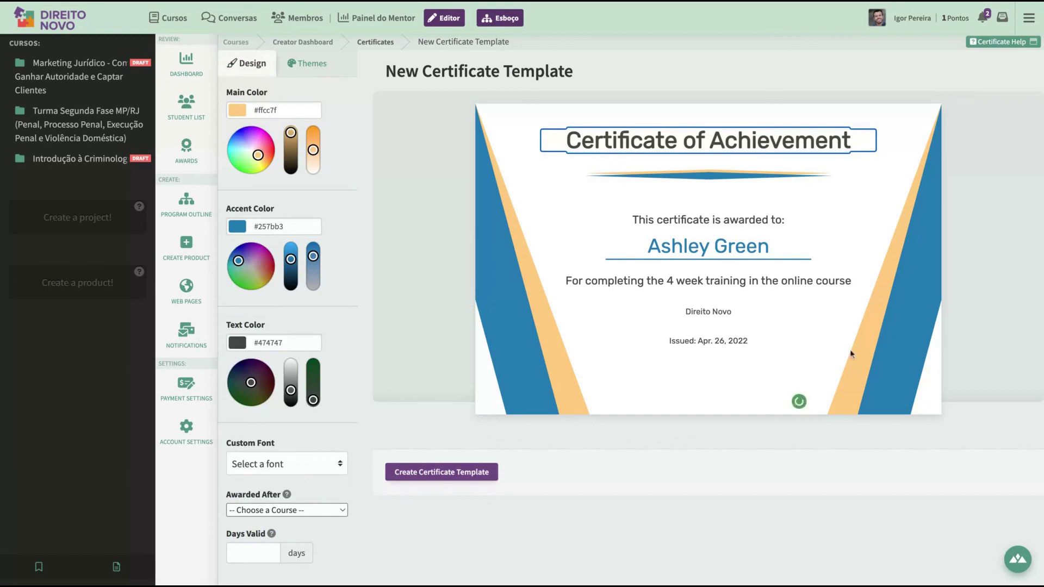
View the Creator Dashboard statistics, the school's member list, and the Conversas discussion forums
click(189, 72)
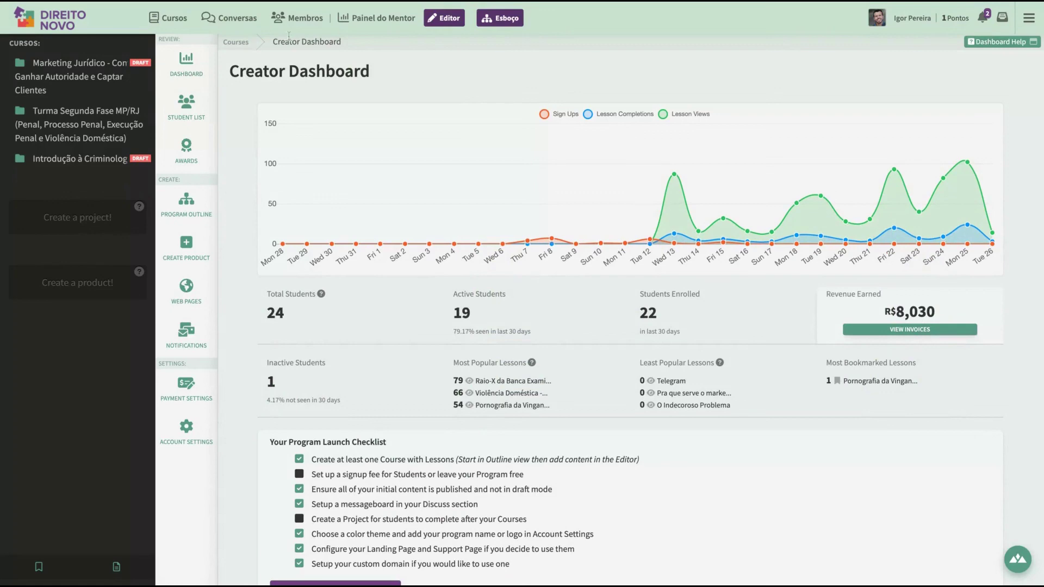
click(300, 18)
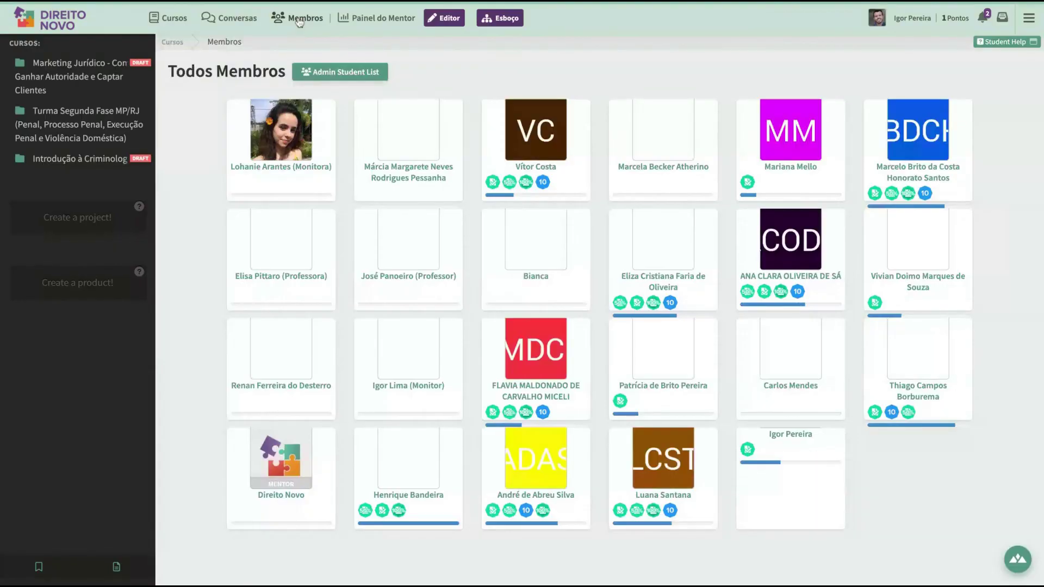
click(240, 21)
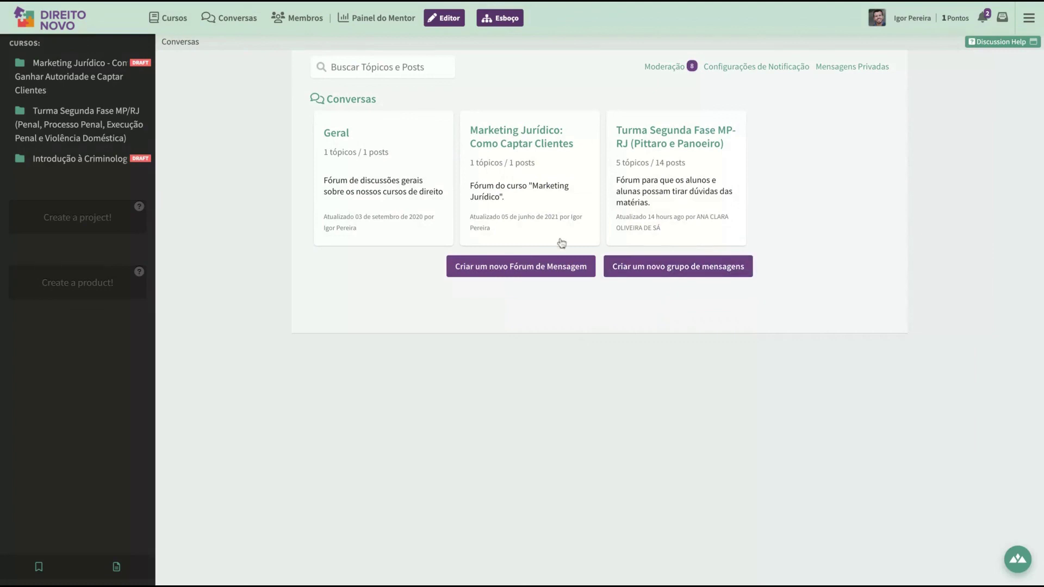
Open the Climb Outline and examine the program's structure from student enrollment through courses and lessons to digital products
click(499, 19)
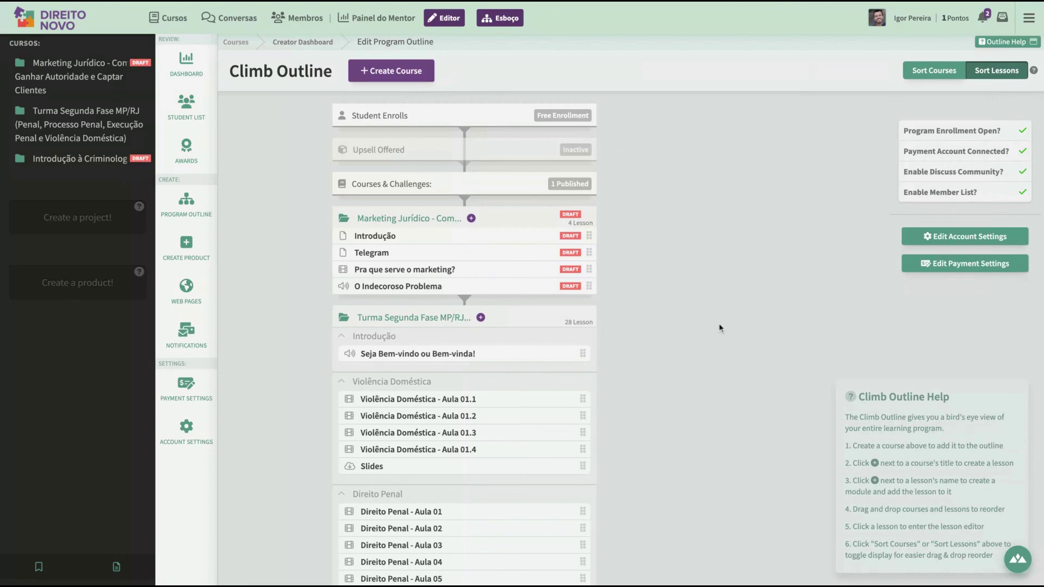
scroll(401, 301, down, 5)
scroll(401, 301, down, 6)
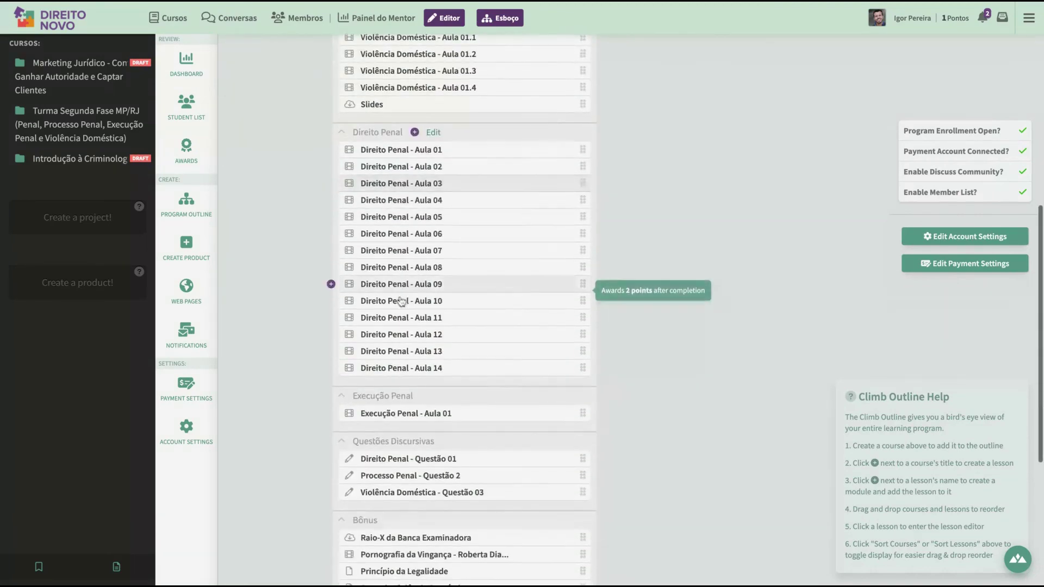
scroll(629, 312, up, 12)
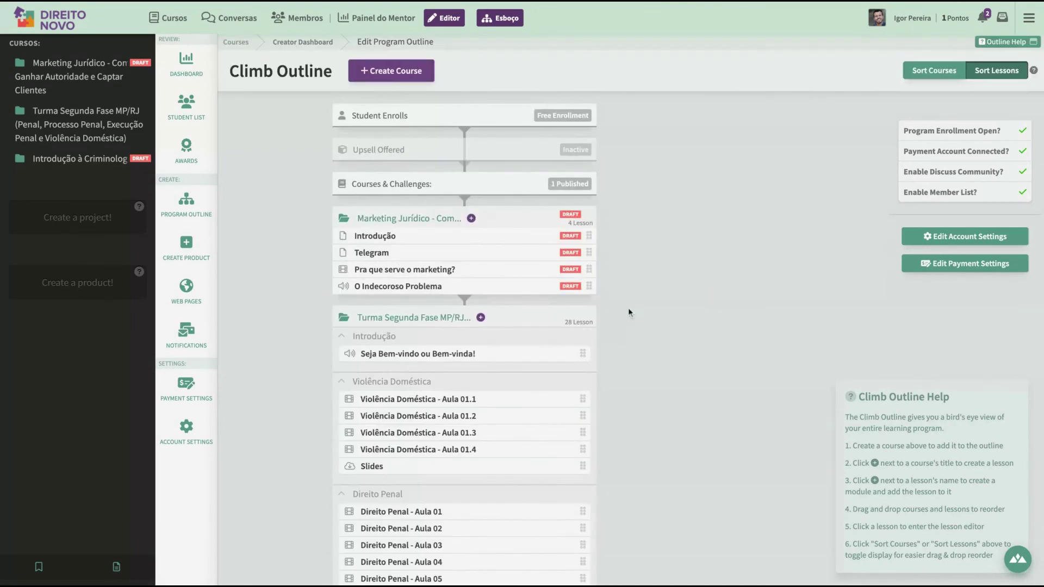
scroll(629, 312, down, 11)
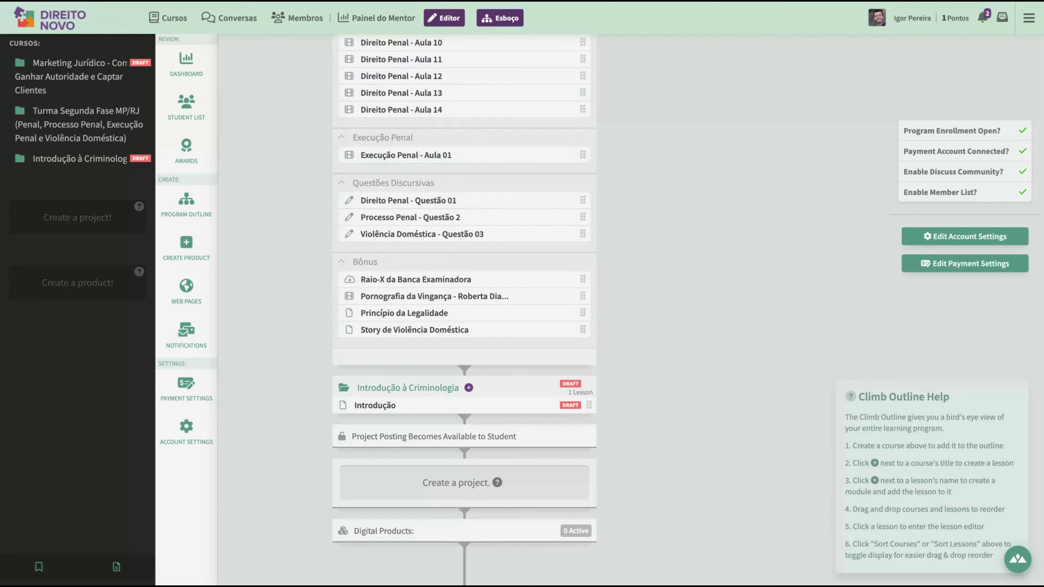
scroll(715, 114, up, 10)
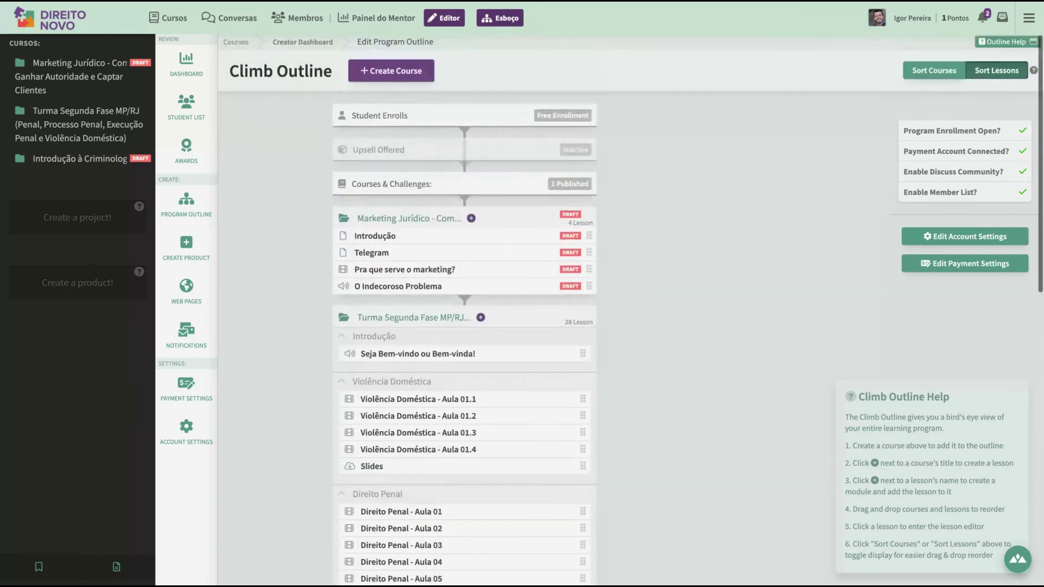